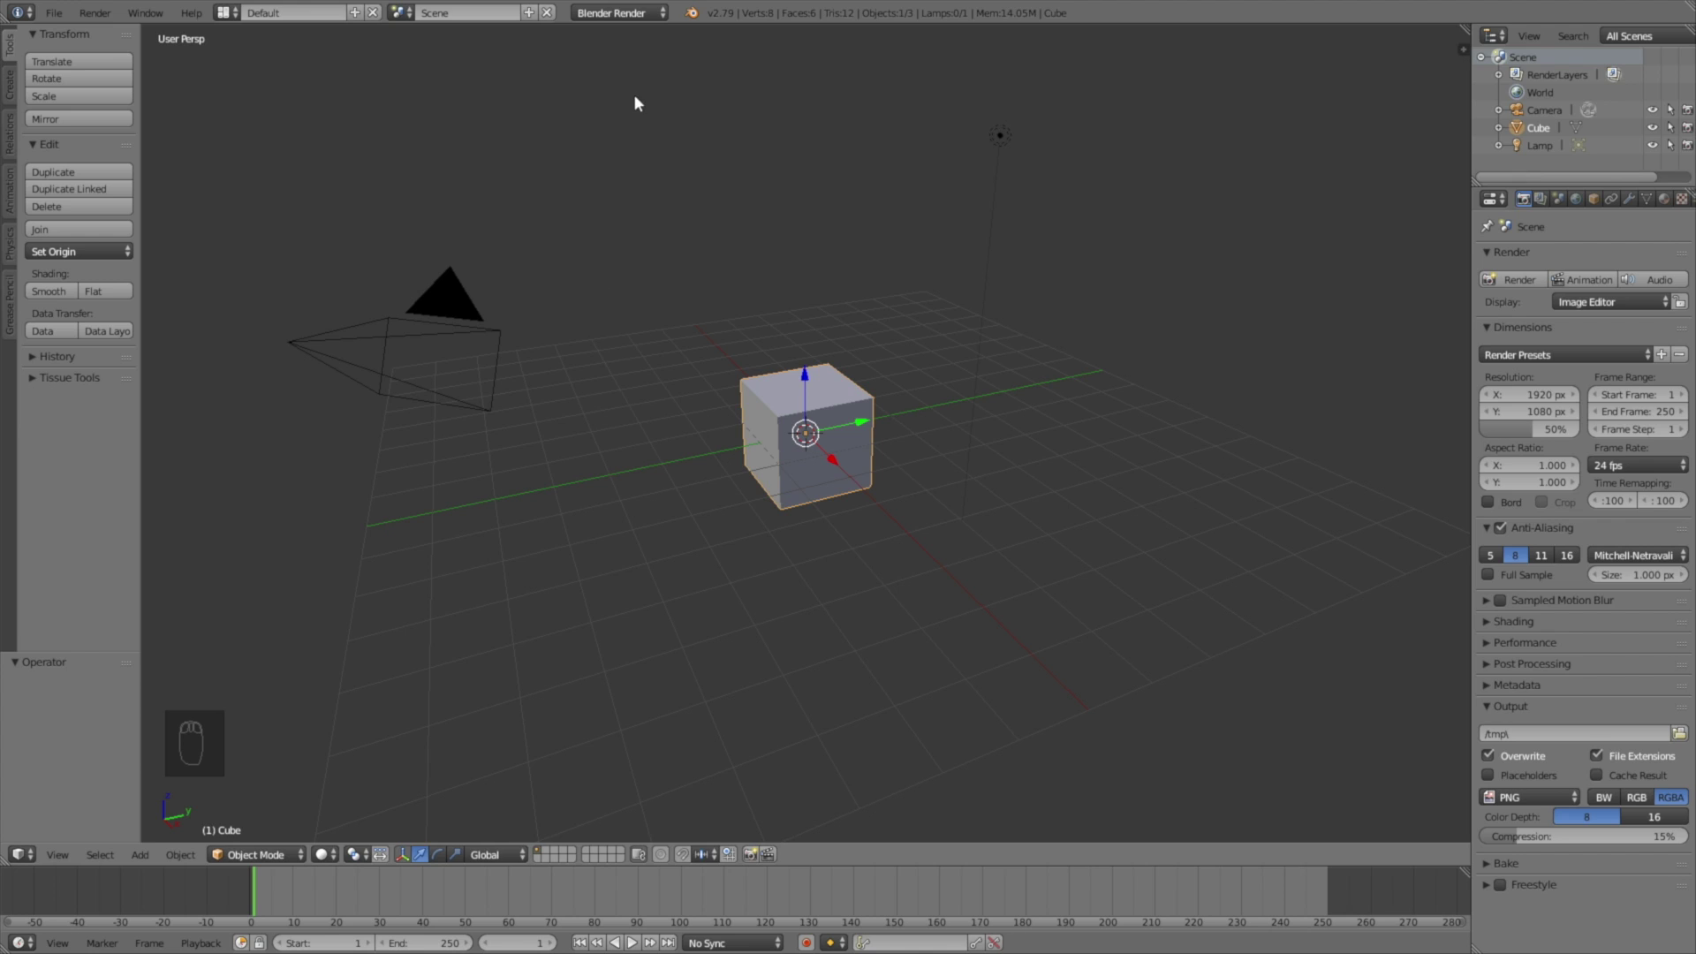
Switch the render engine to Cycles and delete the default cube.
click(642, 13)
click(652, 71)
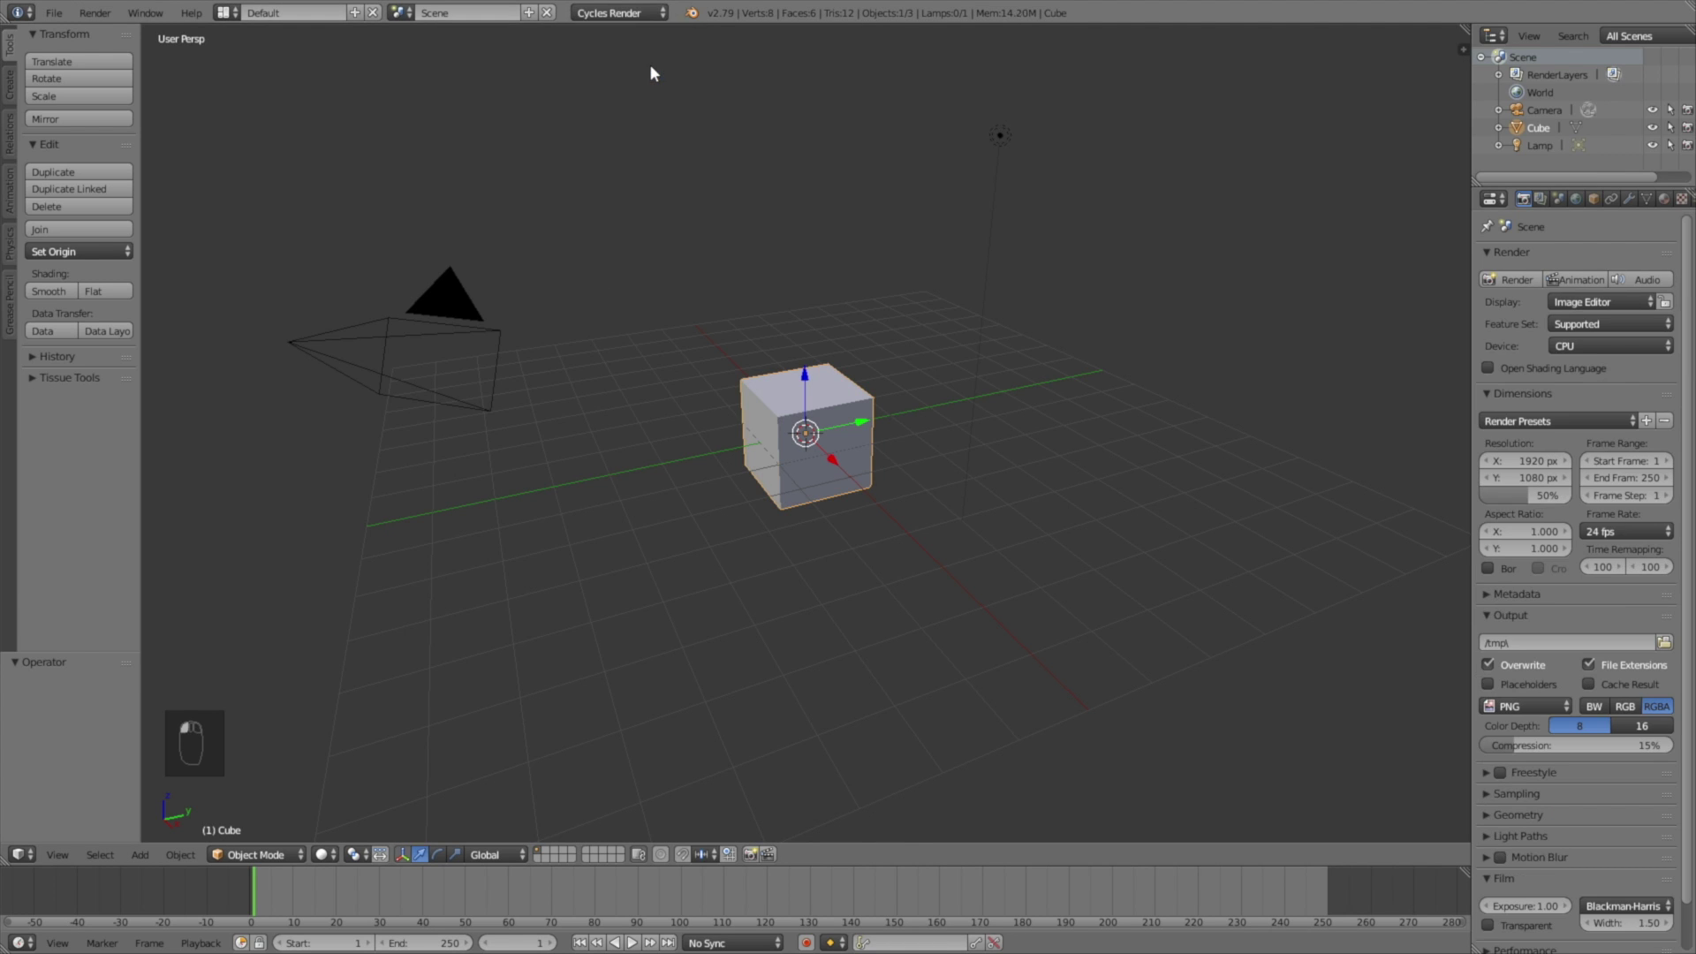
key(x)
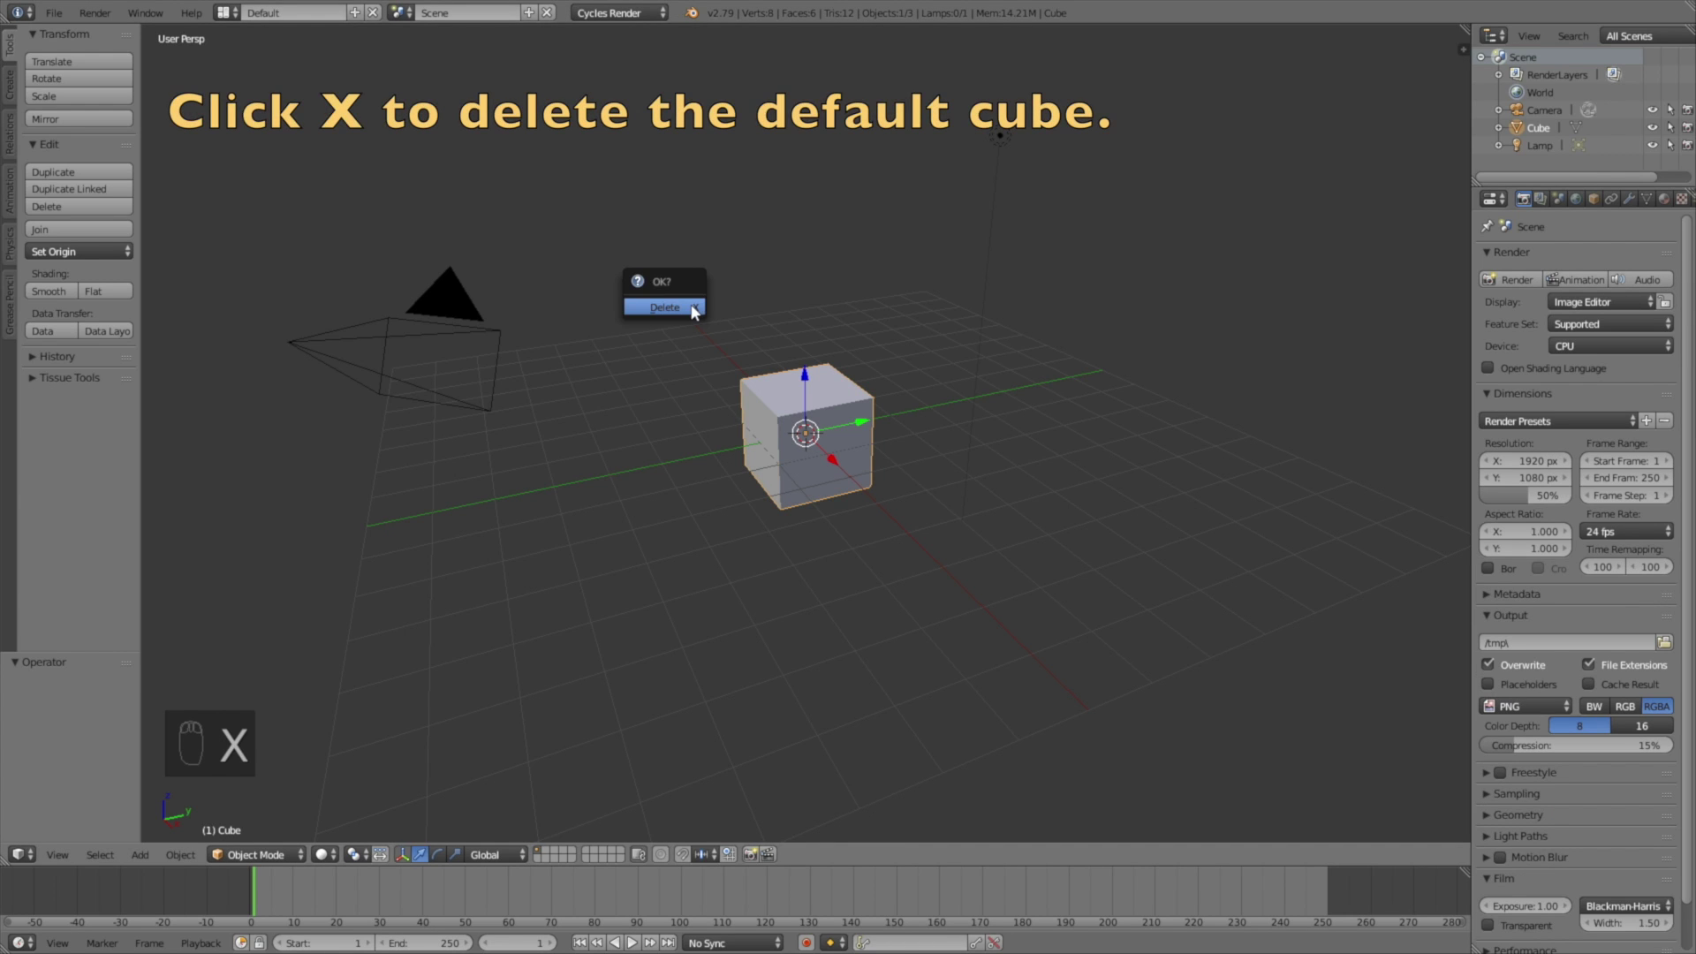
click(691, 304)
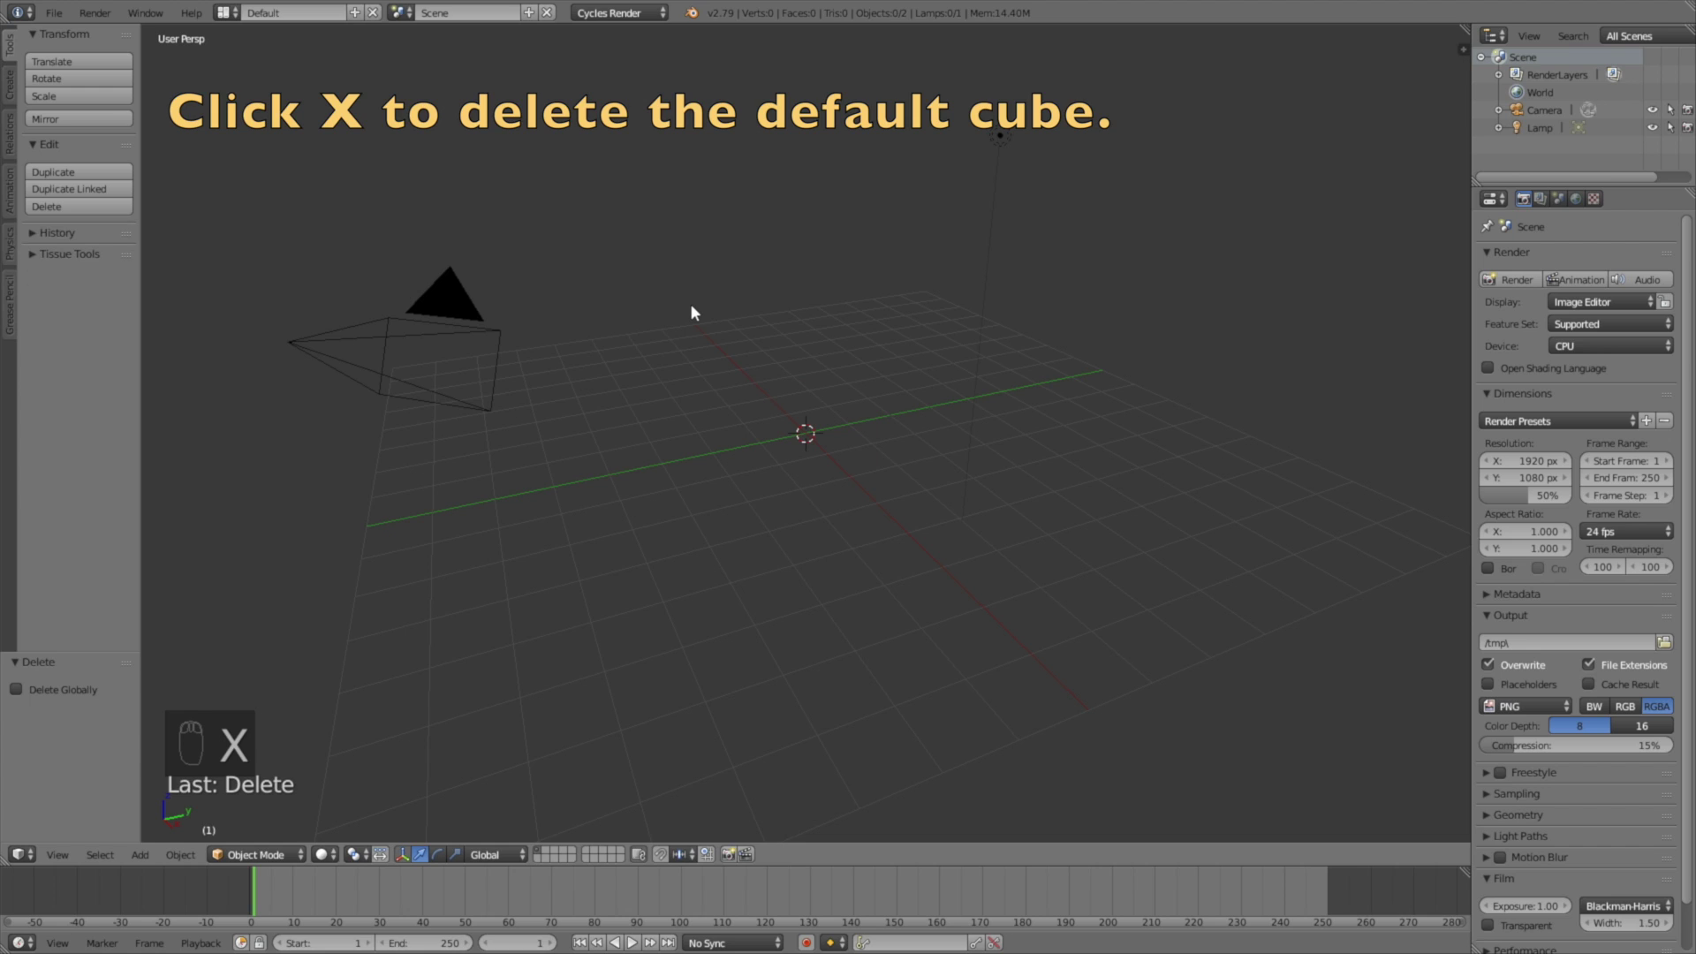
Add a Suzanne monkey and scale it up to about 2.62.
click(10, 85)
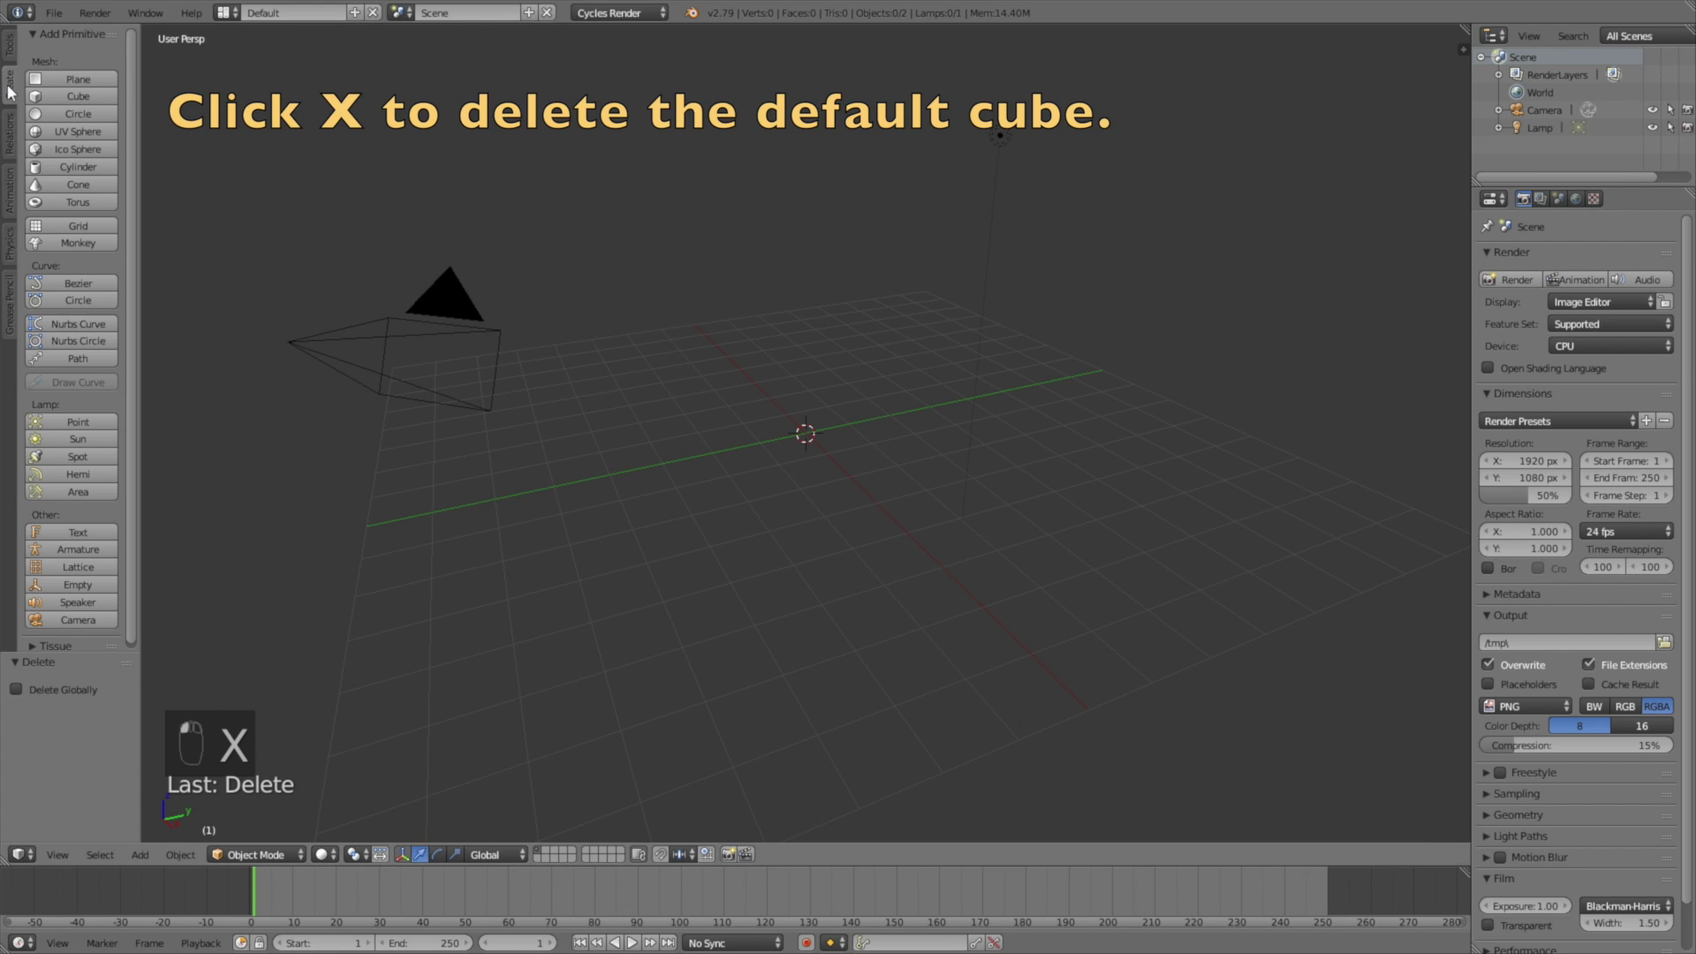
click(67, 242)
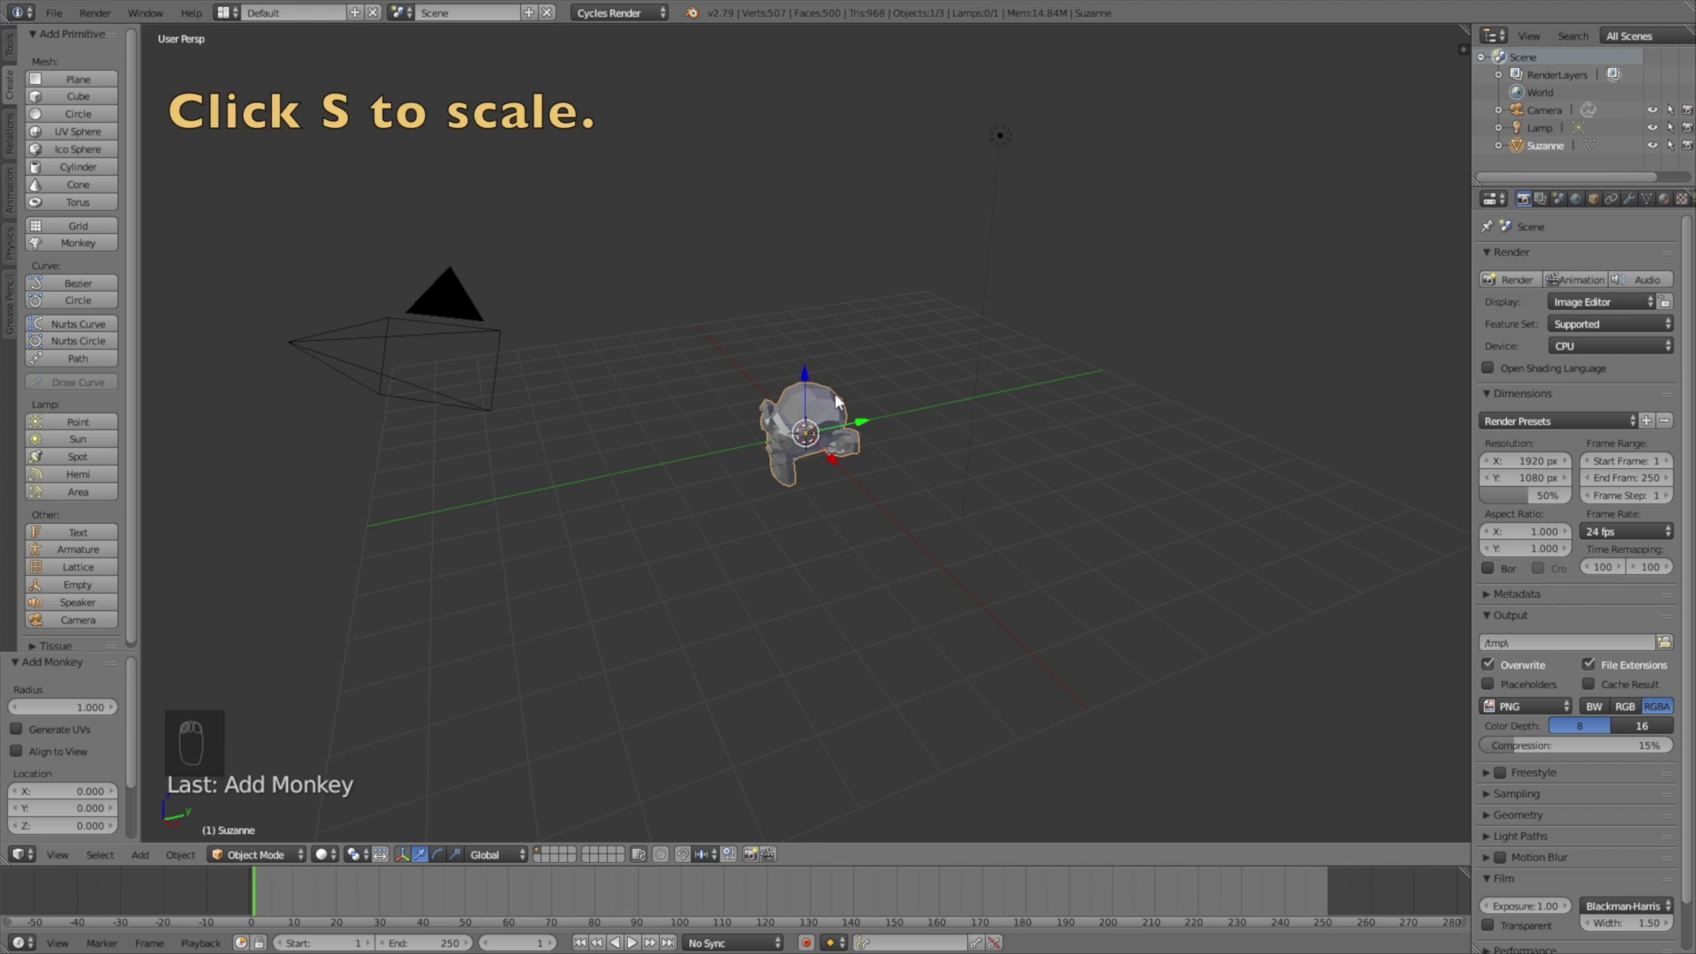
key(s)
click(915, 375)
middle_drag(915, 376, 952, 422)
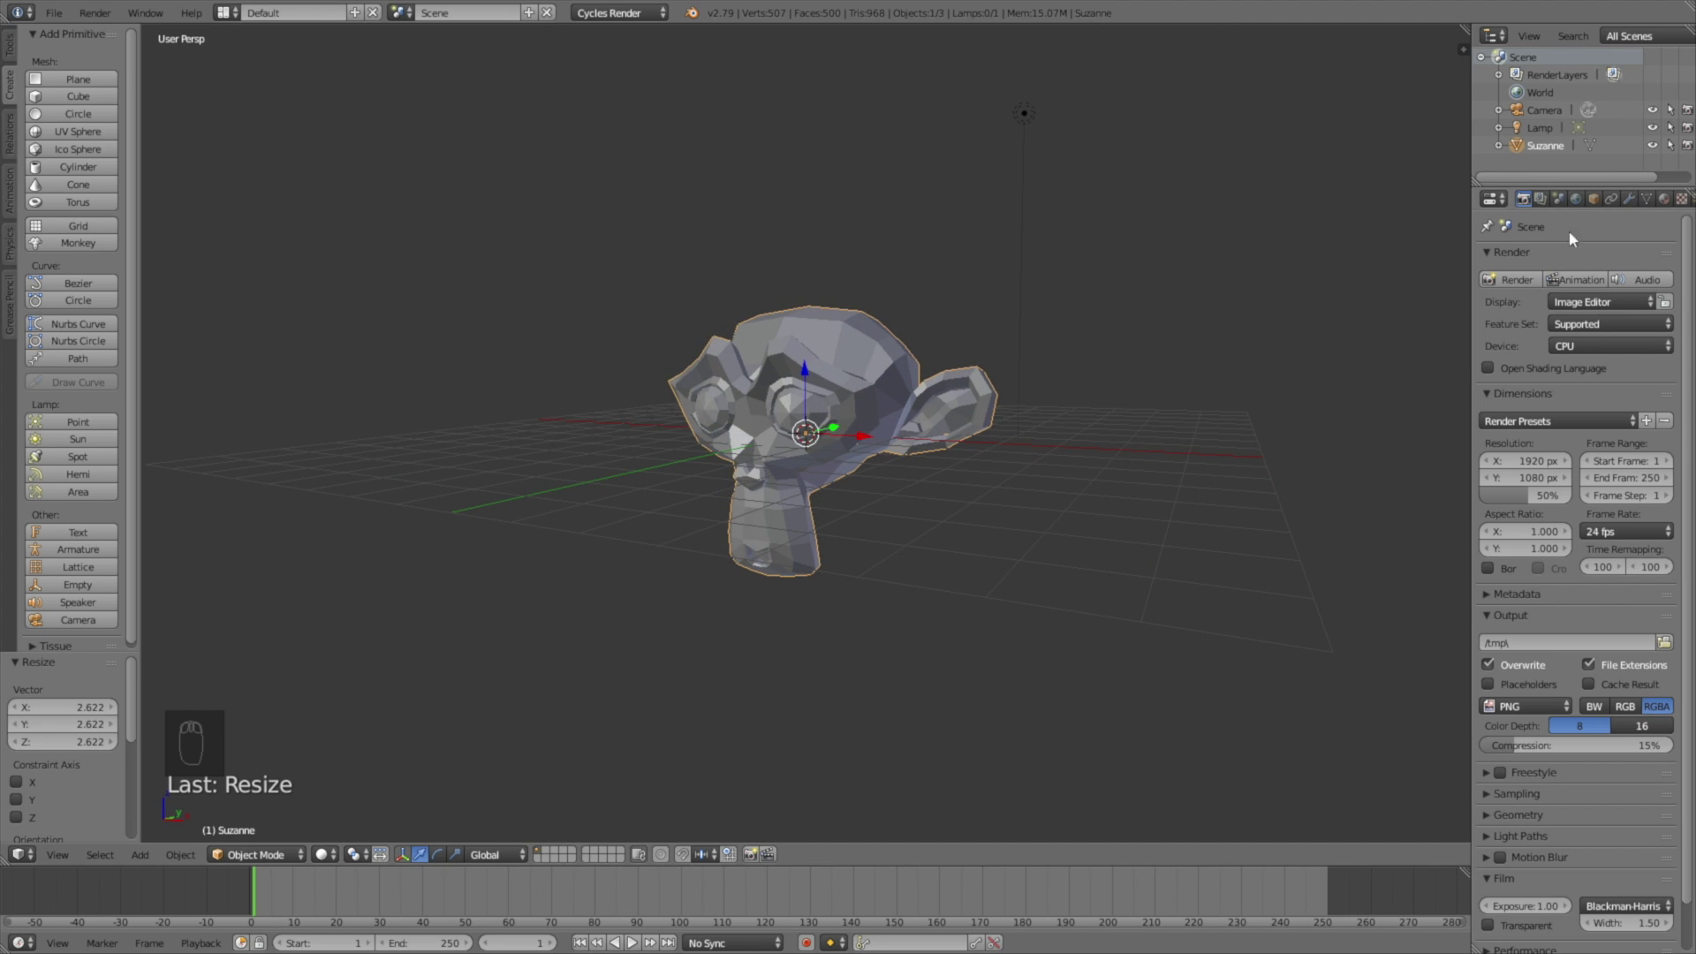
Add a Subdivision Surface modifier with View 4 and Render 6, and shade Suzanne smooth.
click(1626, 198)
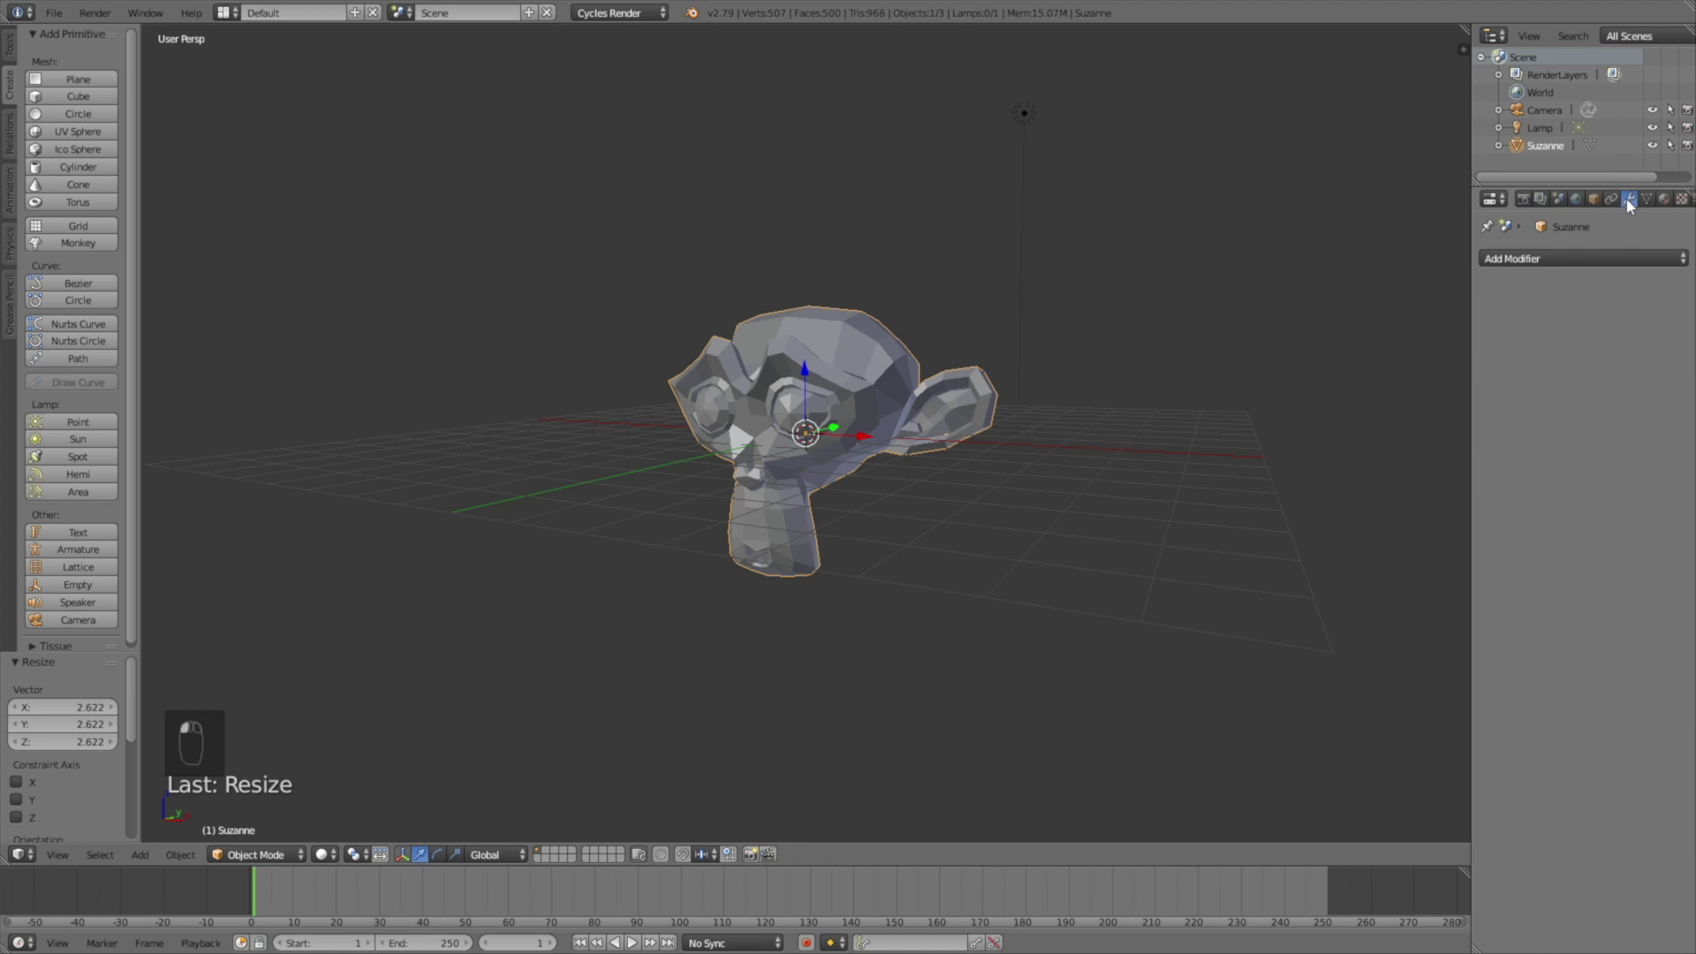
click(1566, 254)
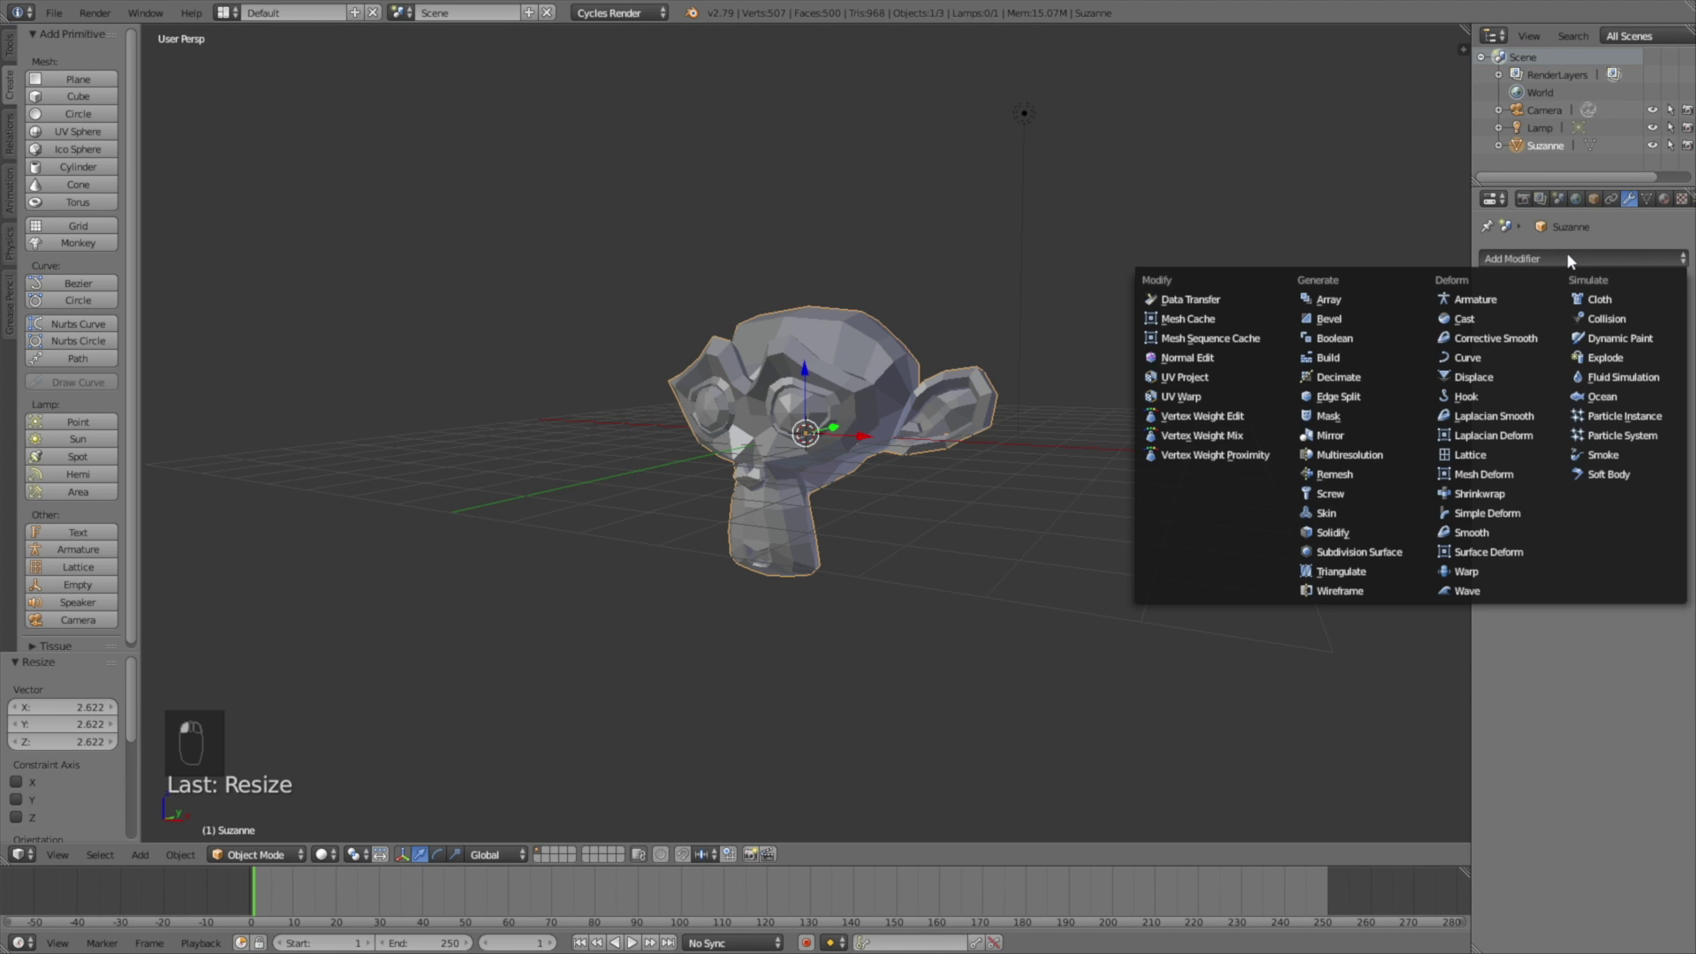
click(1371, 555)
click(1574, 375)
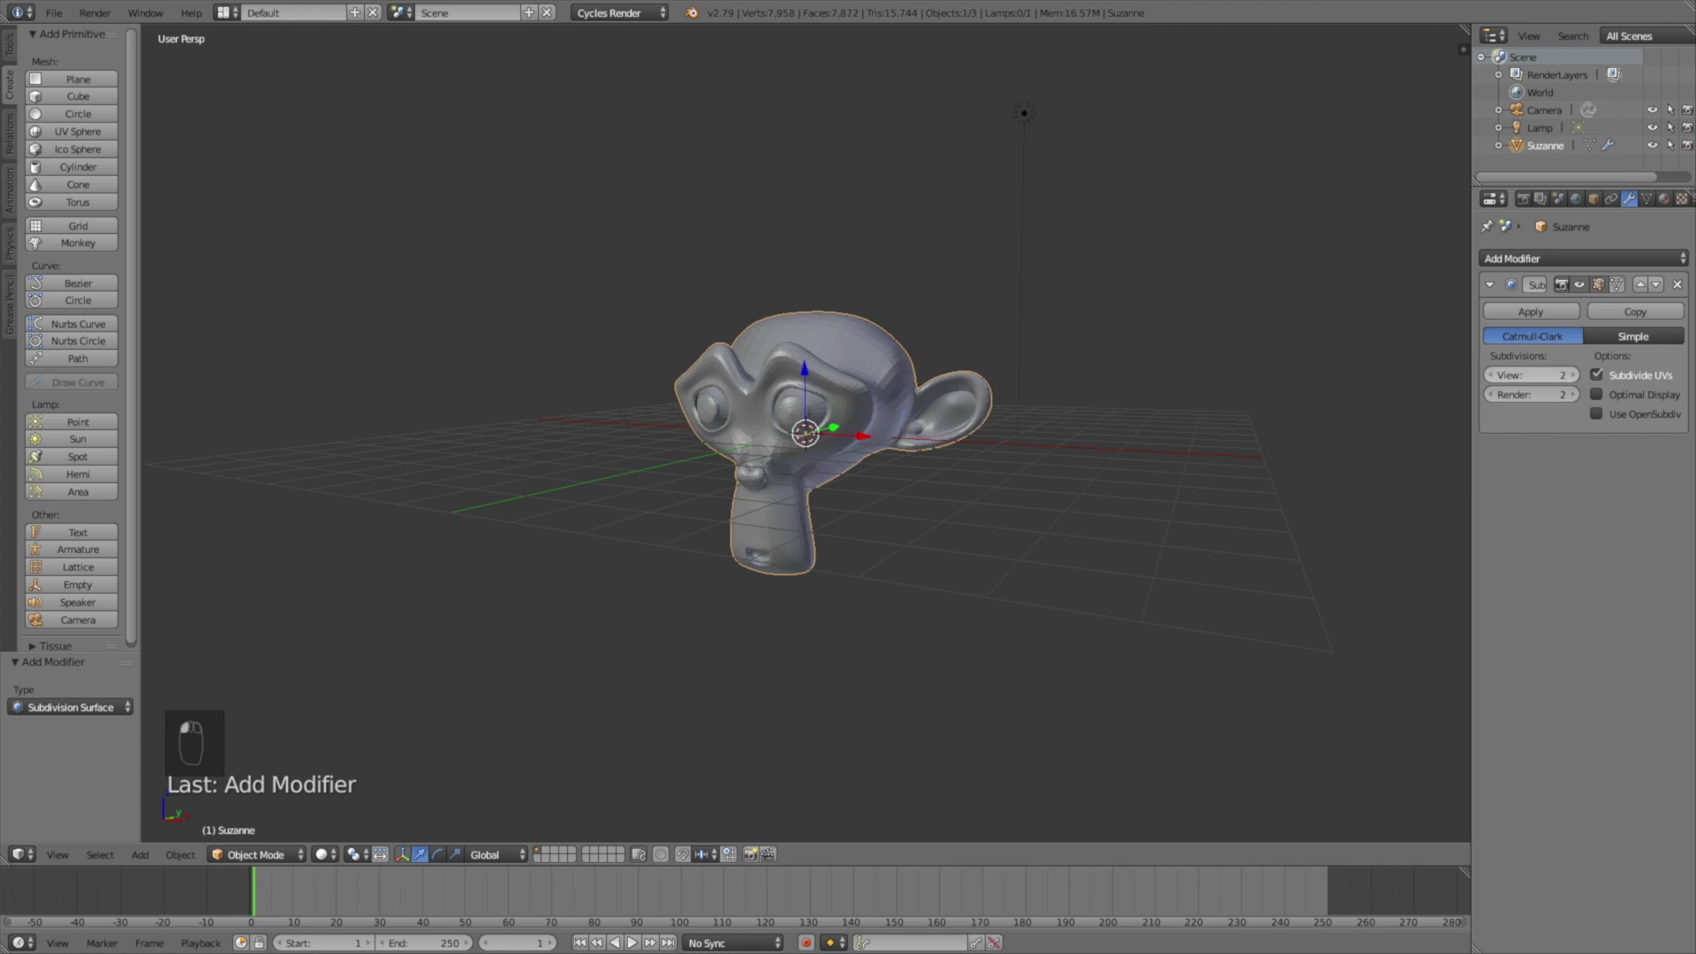
click(1574, 375)
click(1573, 376)
click(1575, 394)
click(1576, 394)
click(1575, 394)
click(1576, 394)
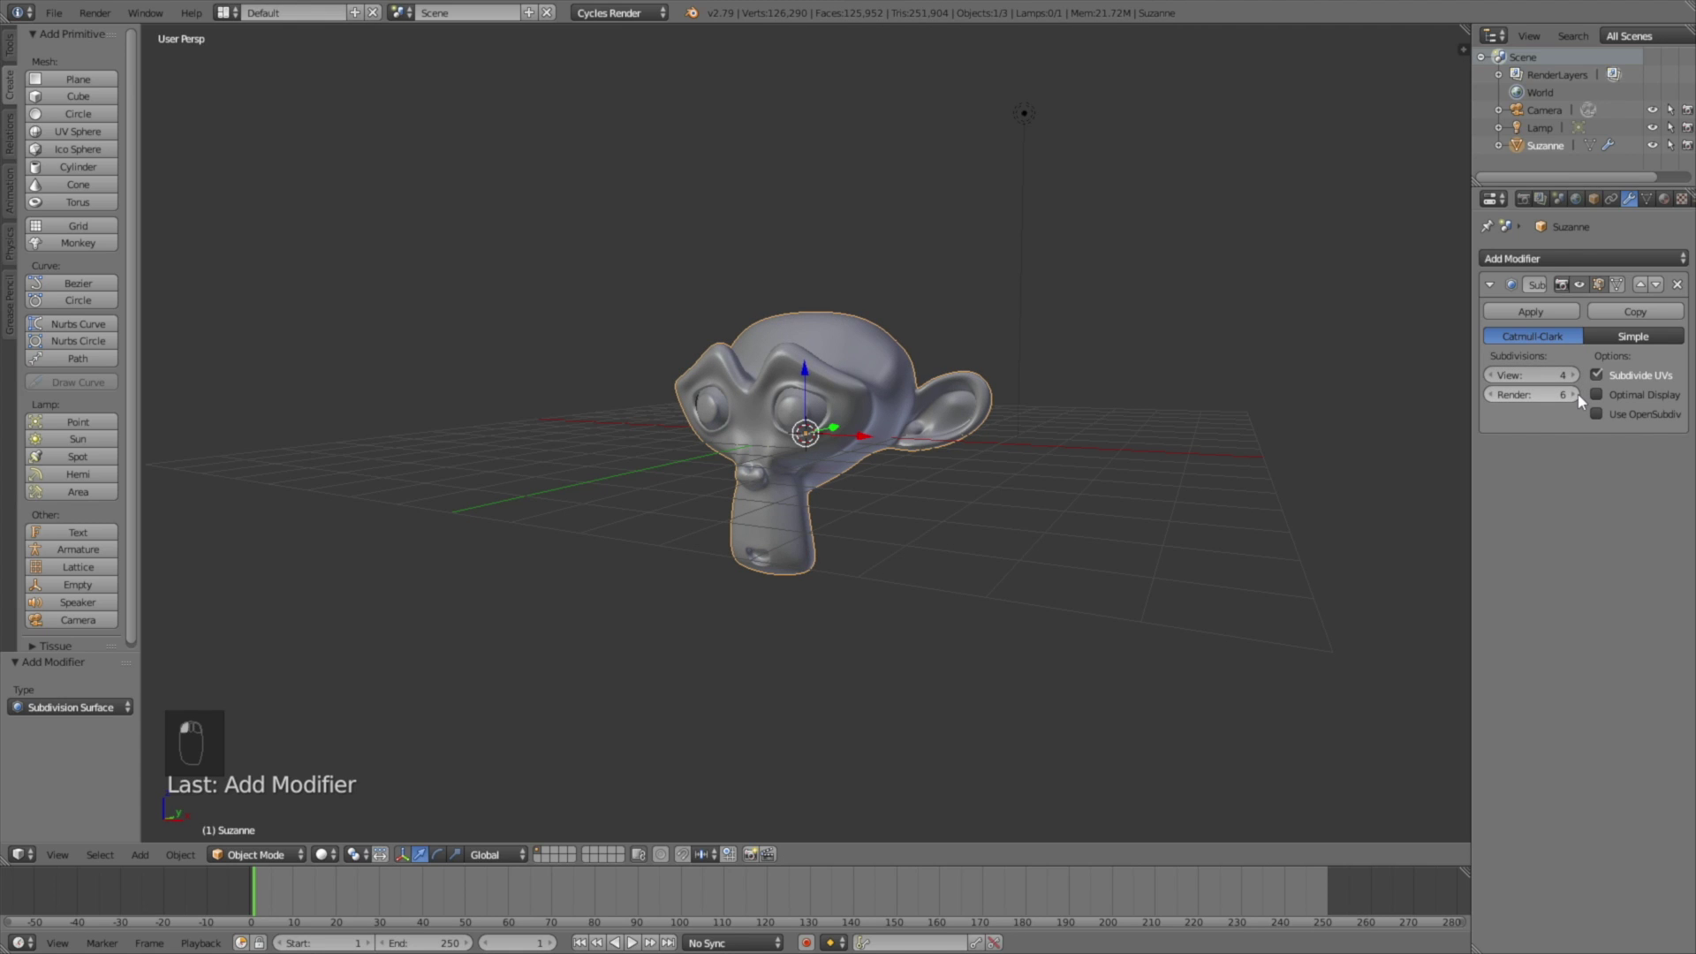
click(11, 44)
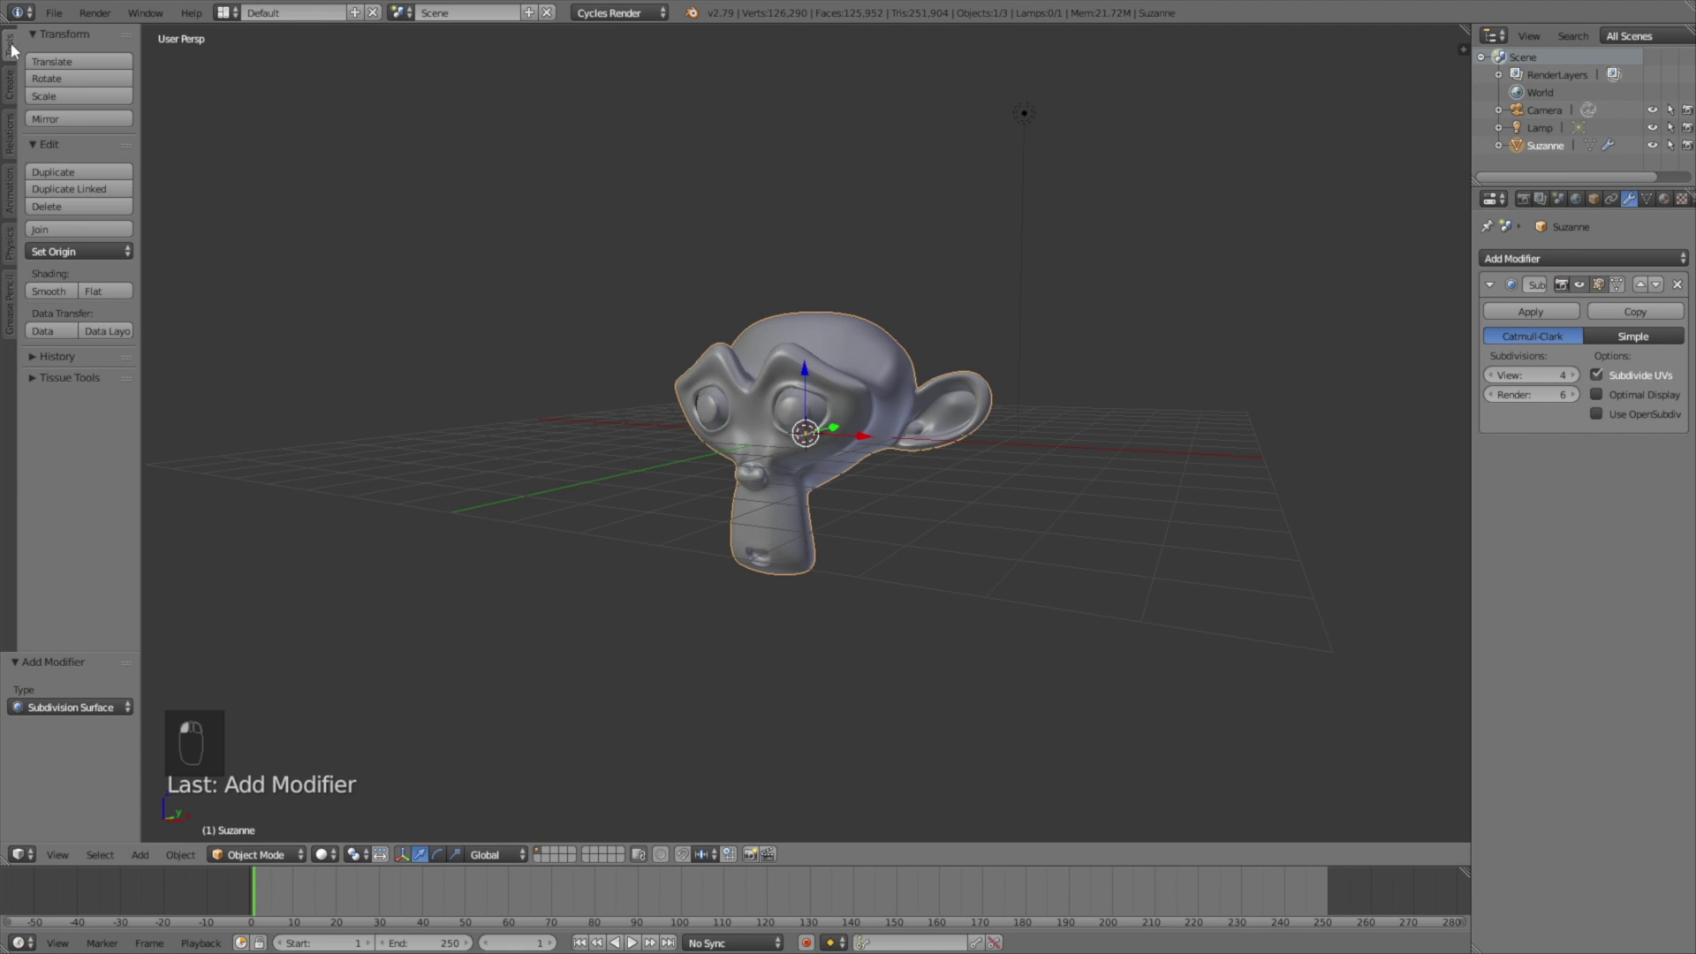
click(46, 289)
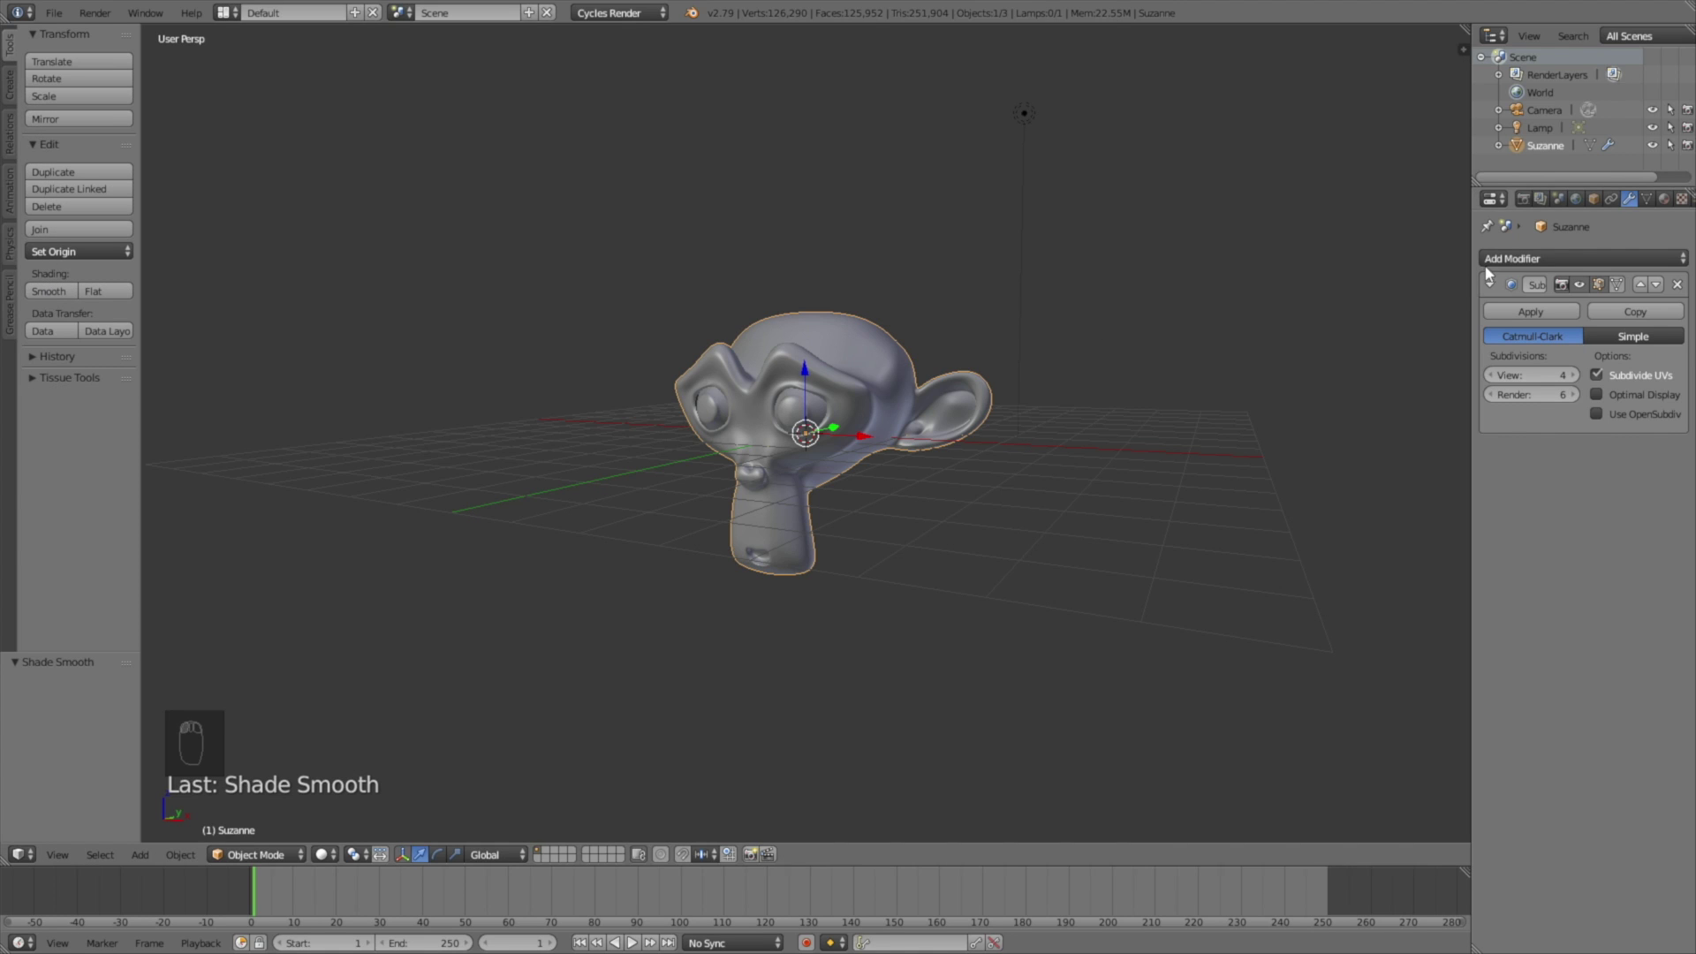
Add a Displace modifier to Suzanne with a new texture.
click(1521, 259)
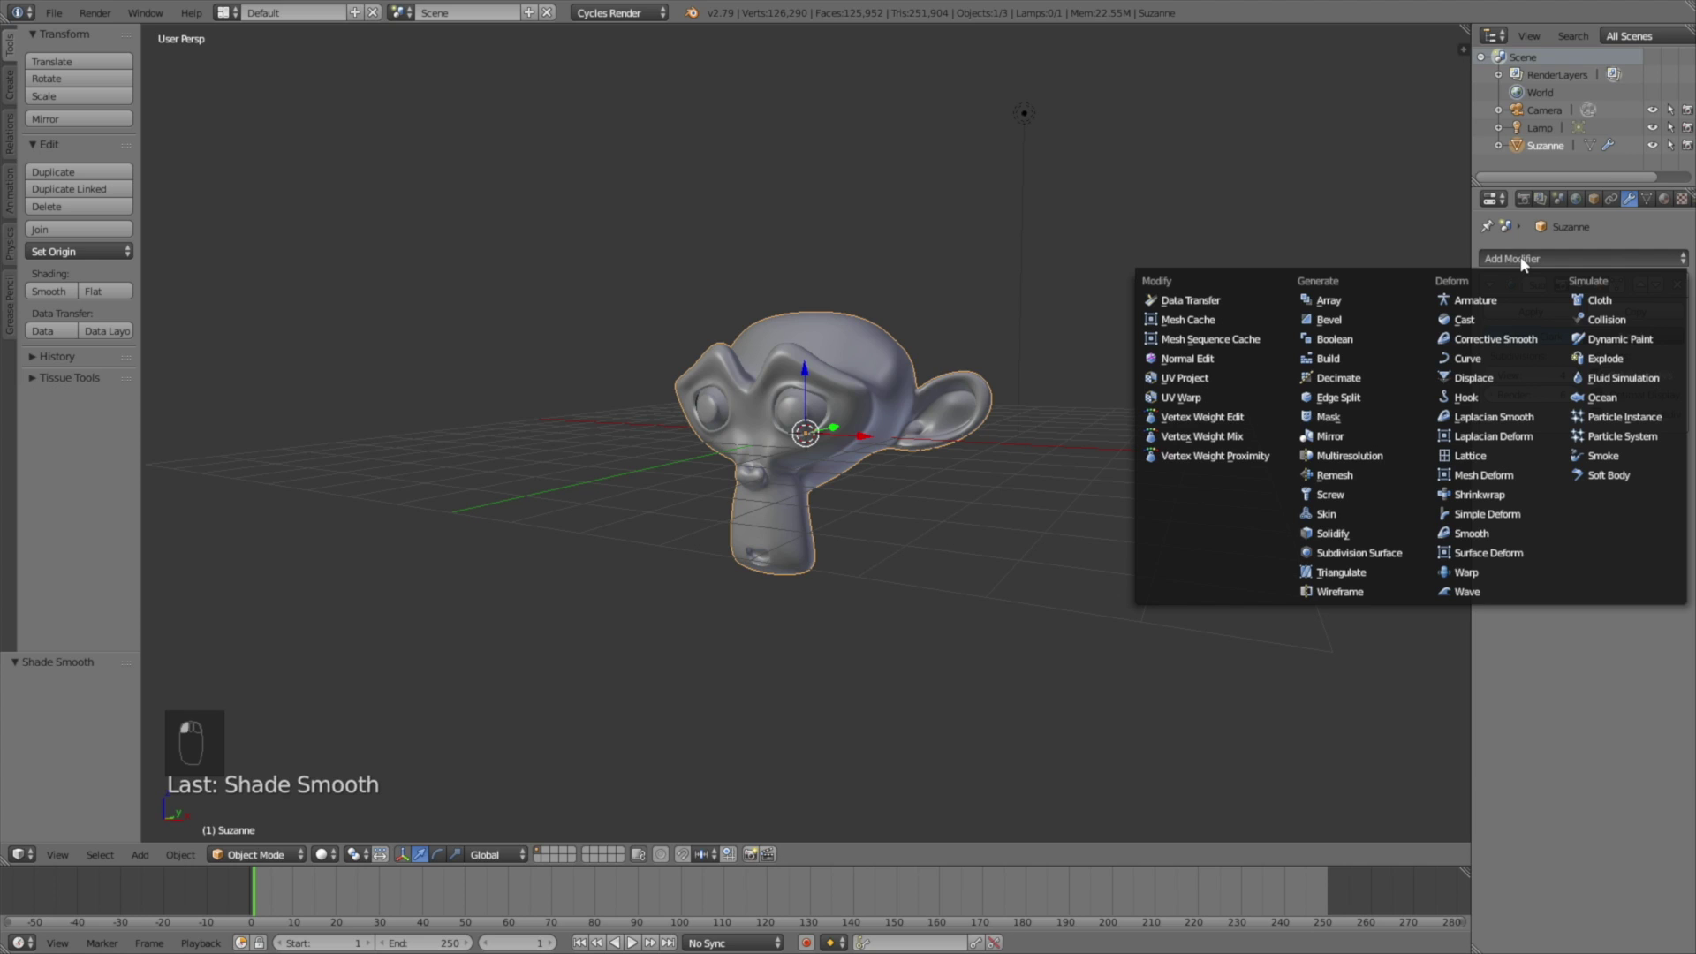
click(1489, 377)
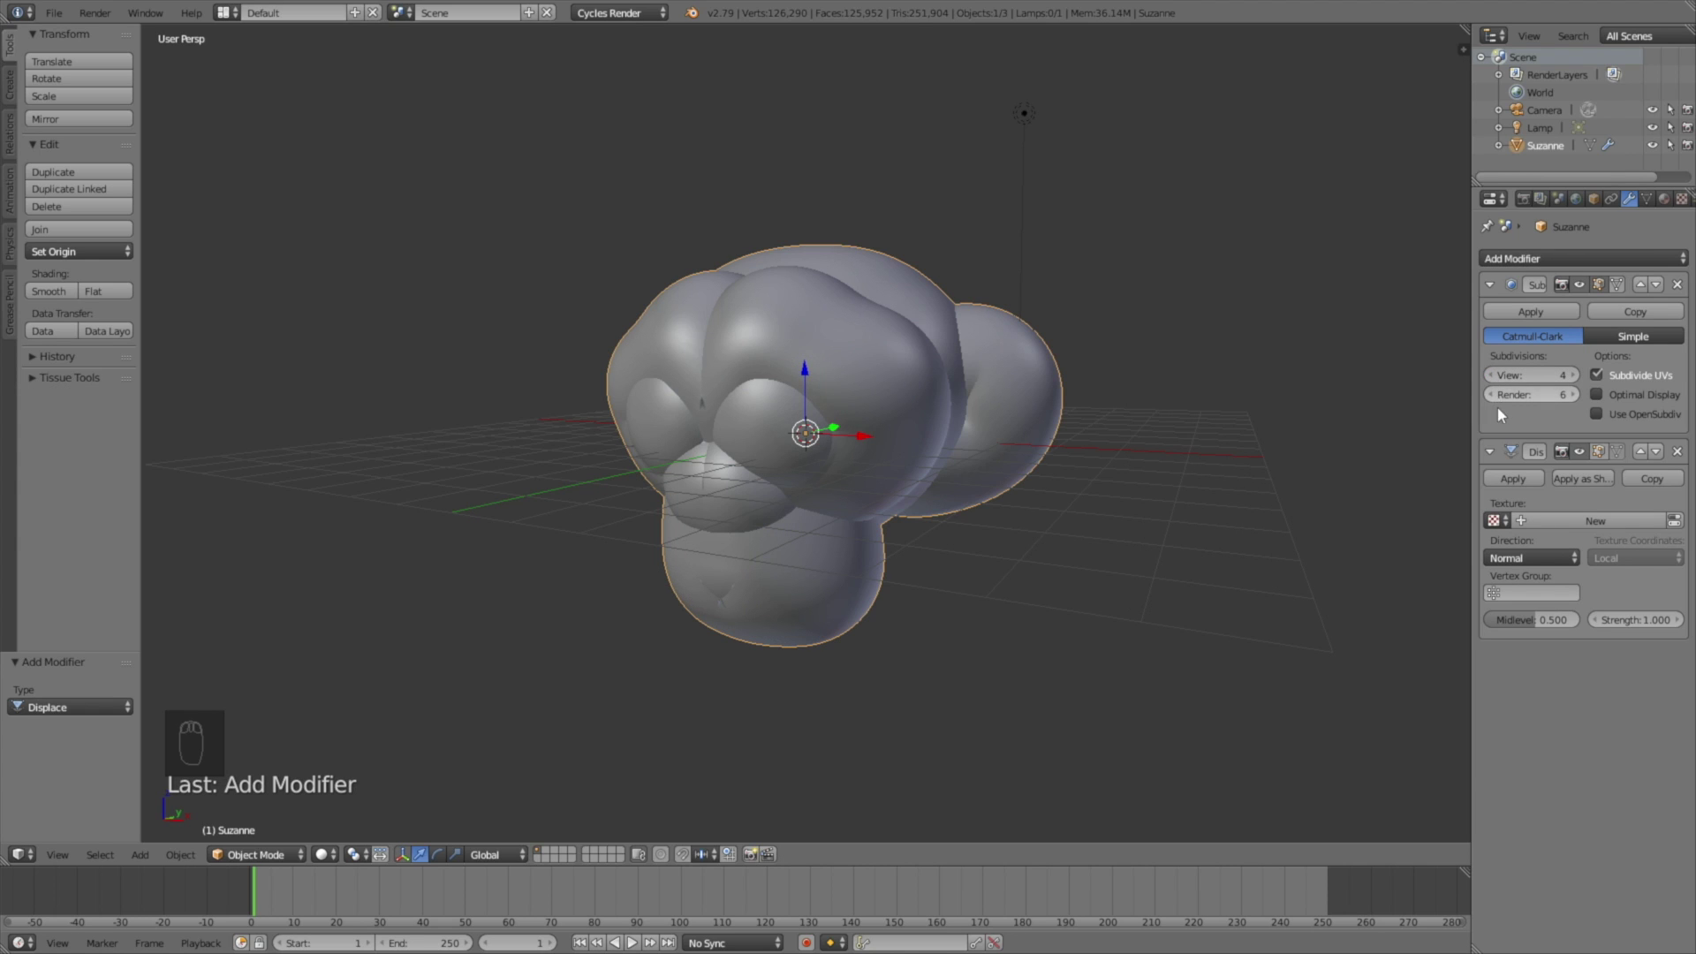
click(1566, 520)
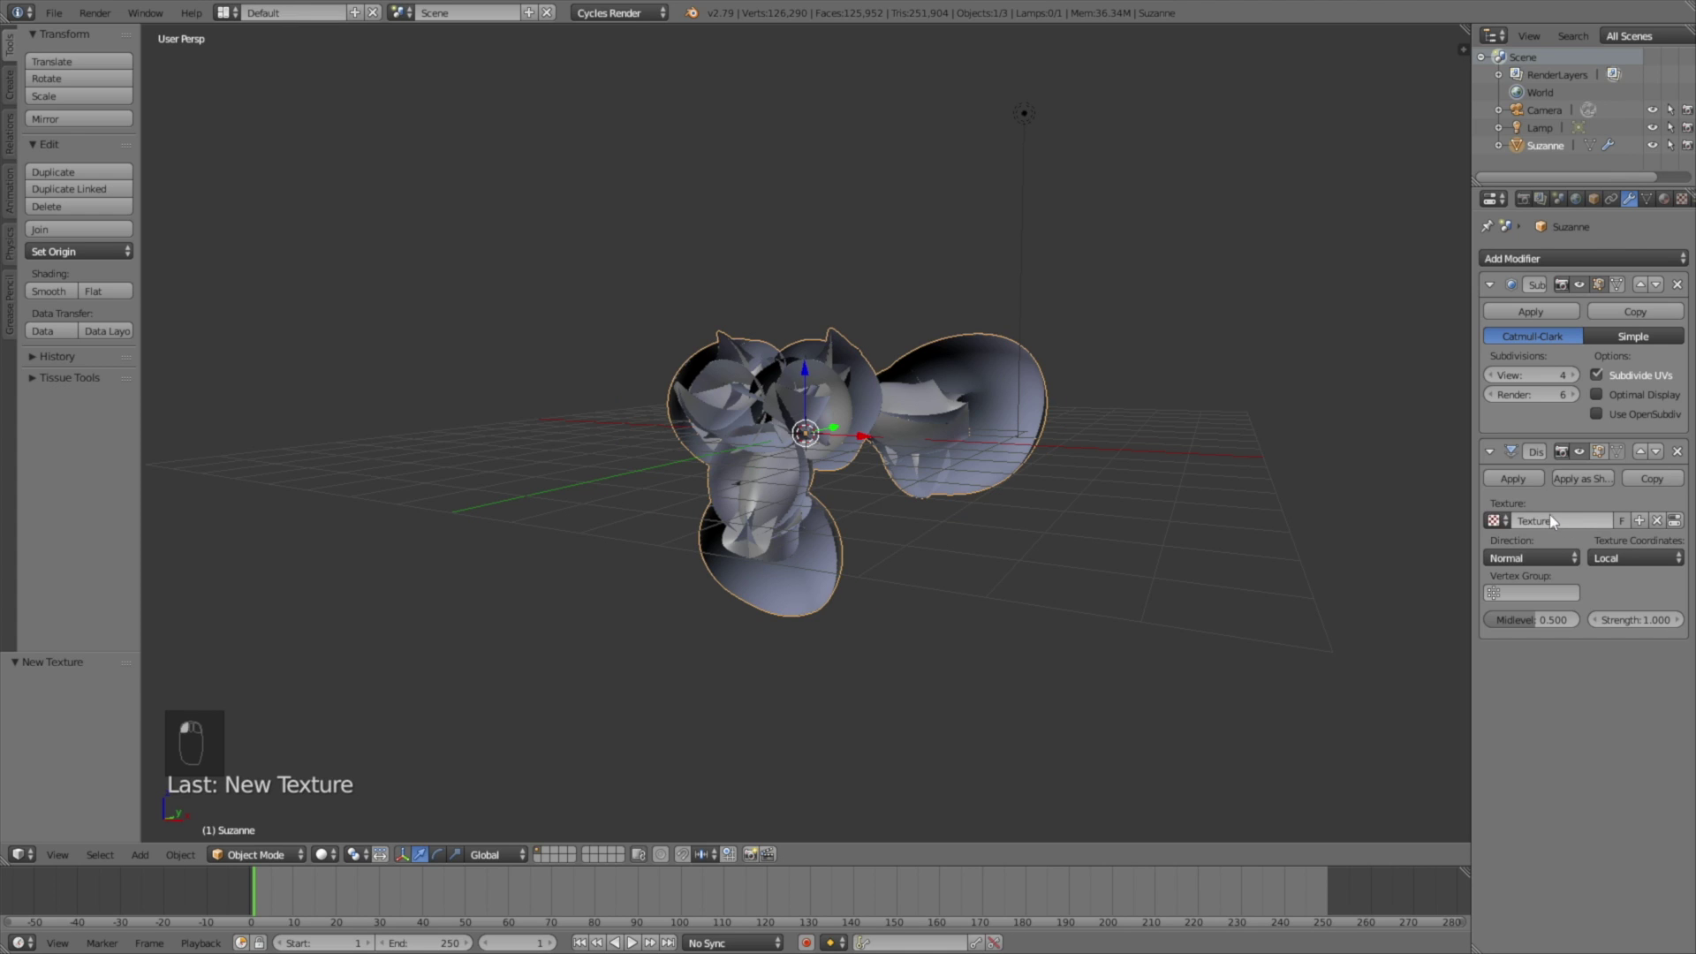
drag(1473, 464, 1368, 490)
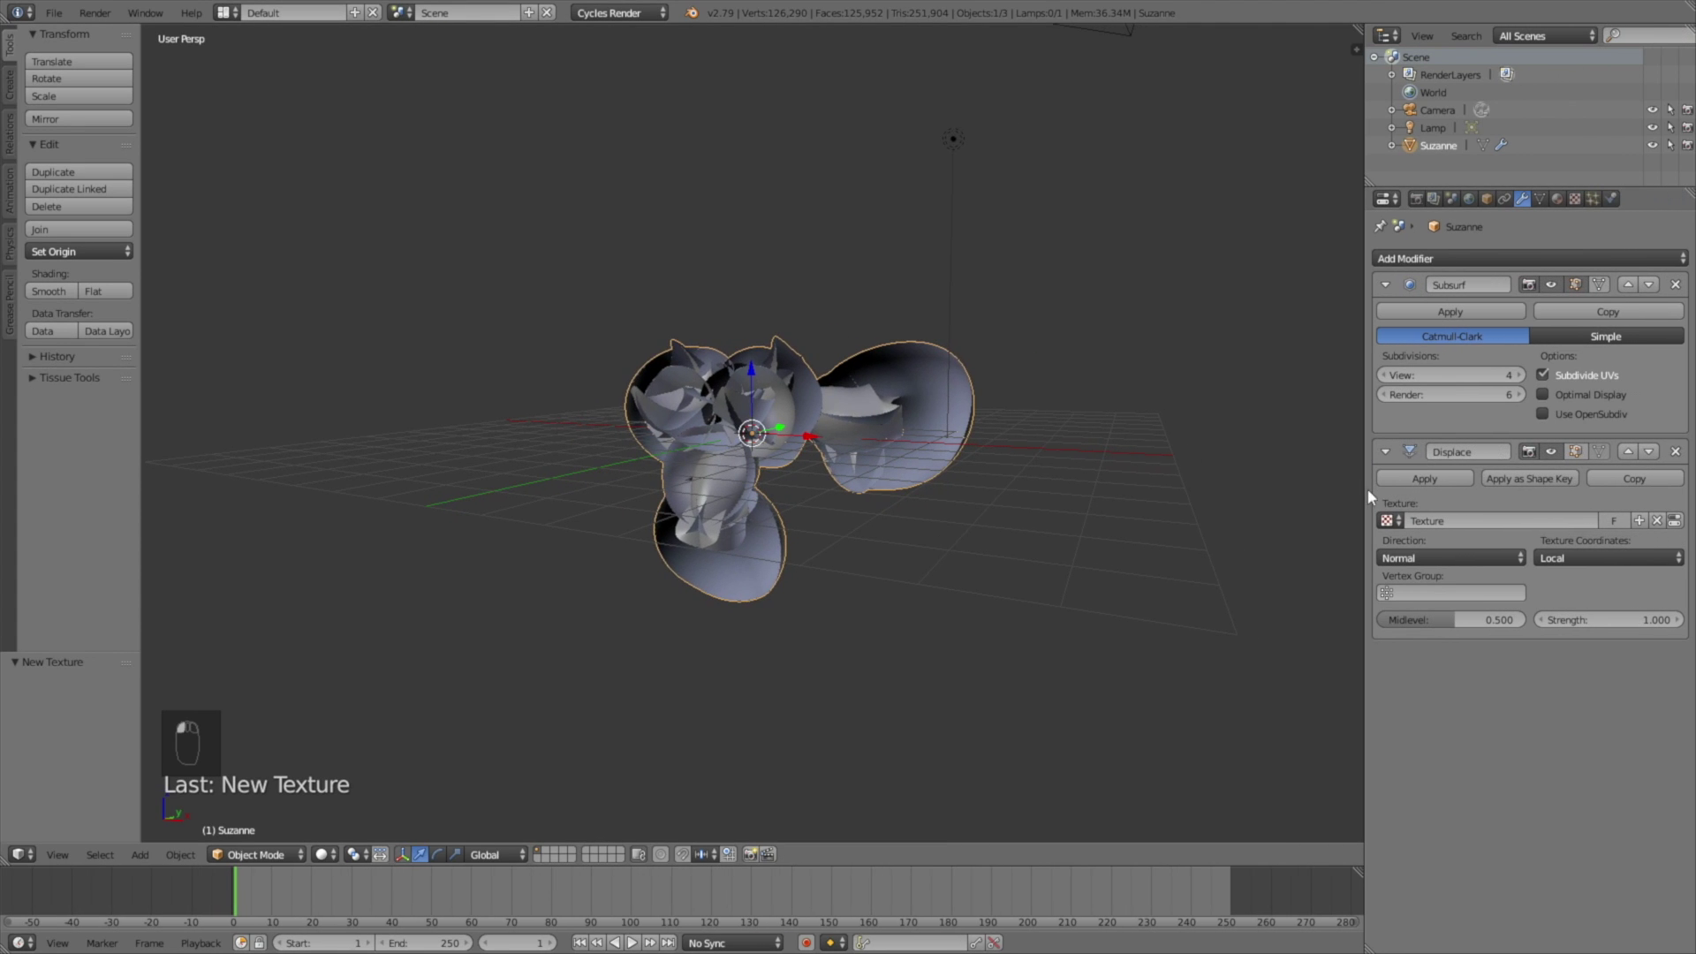
Try a Clouds texture at size 0.15, then switch to Stucci with size 1.00.
click(1575, 200)
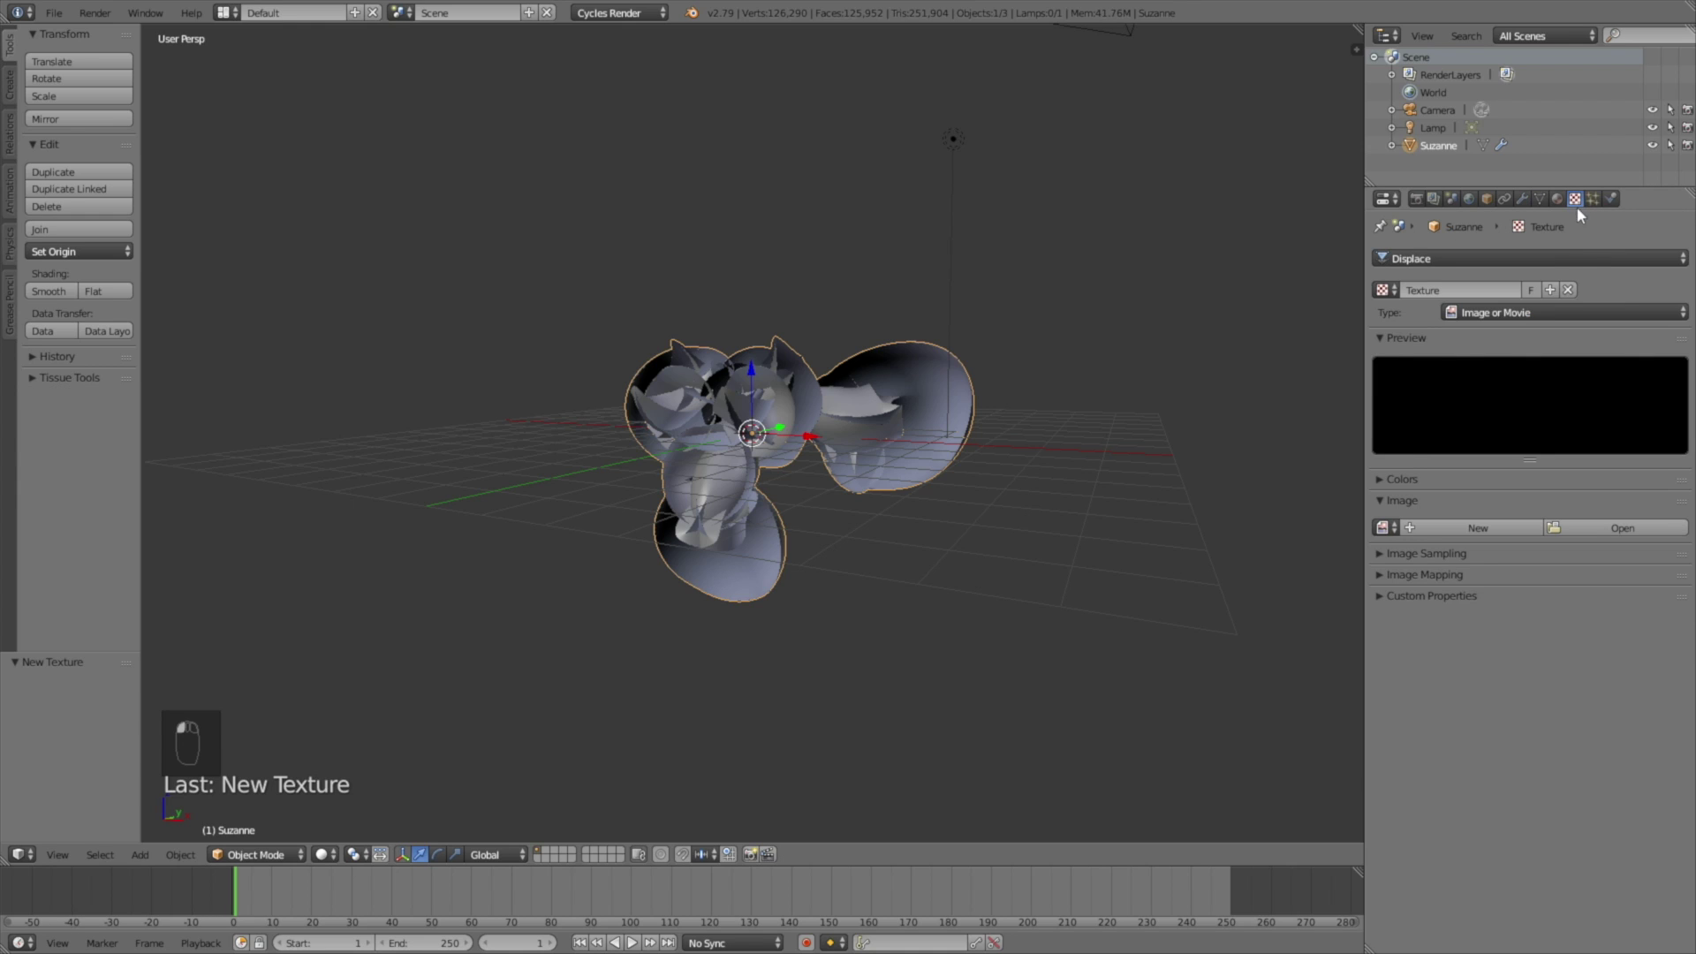
click(1560, 313)
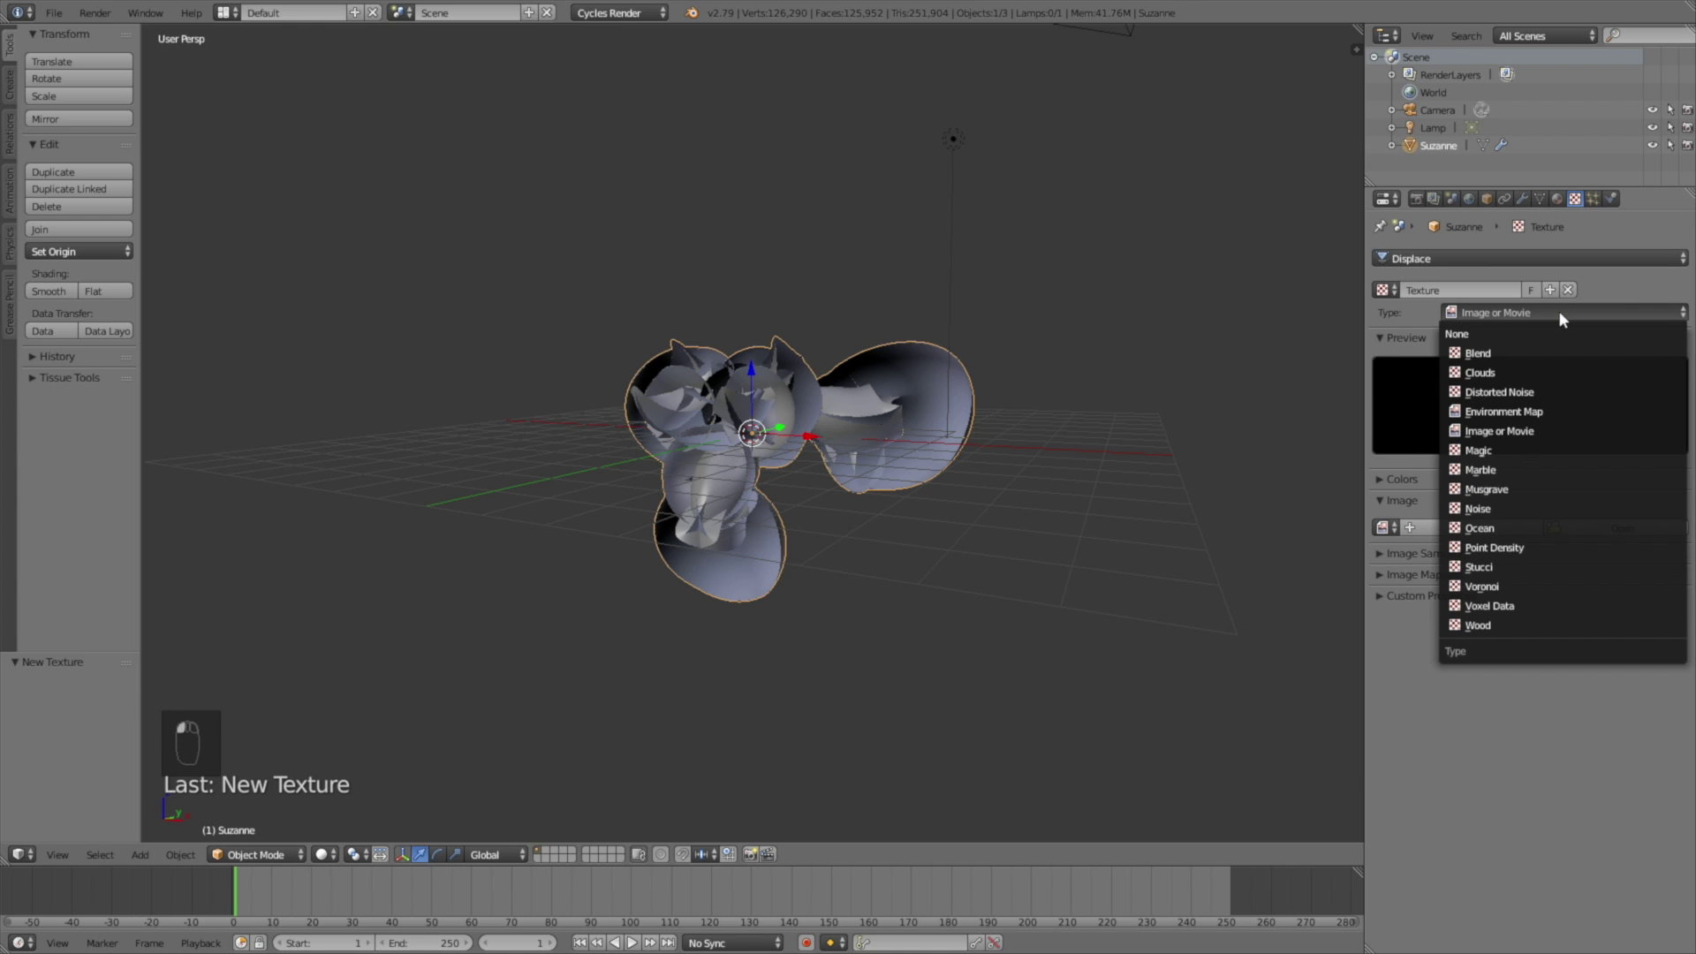
click(1527, 372)
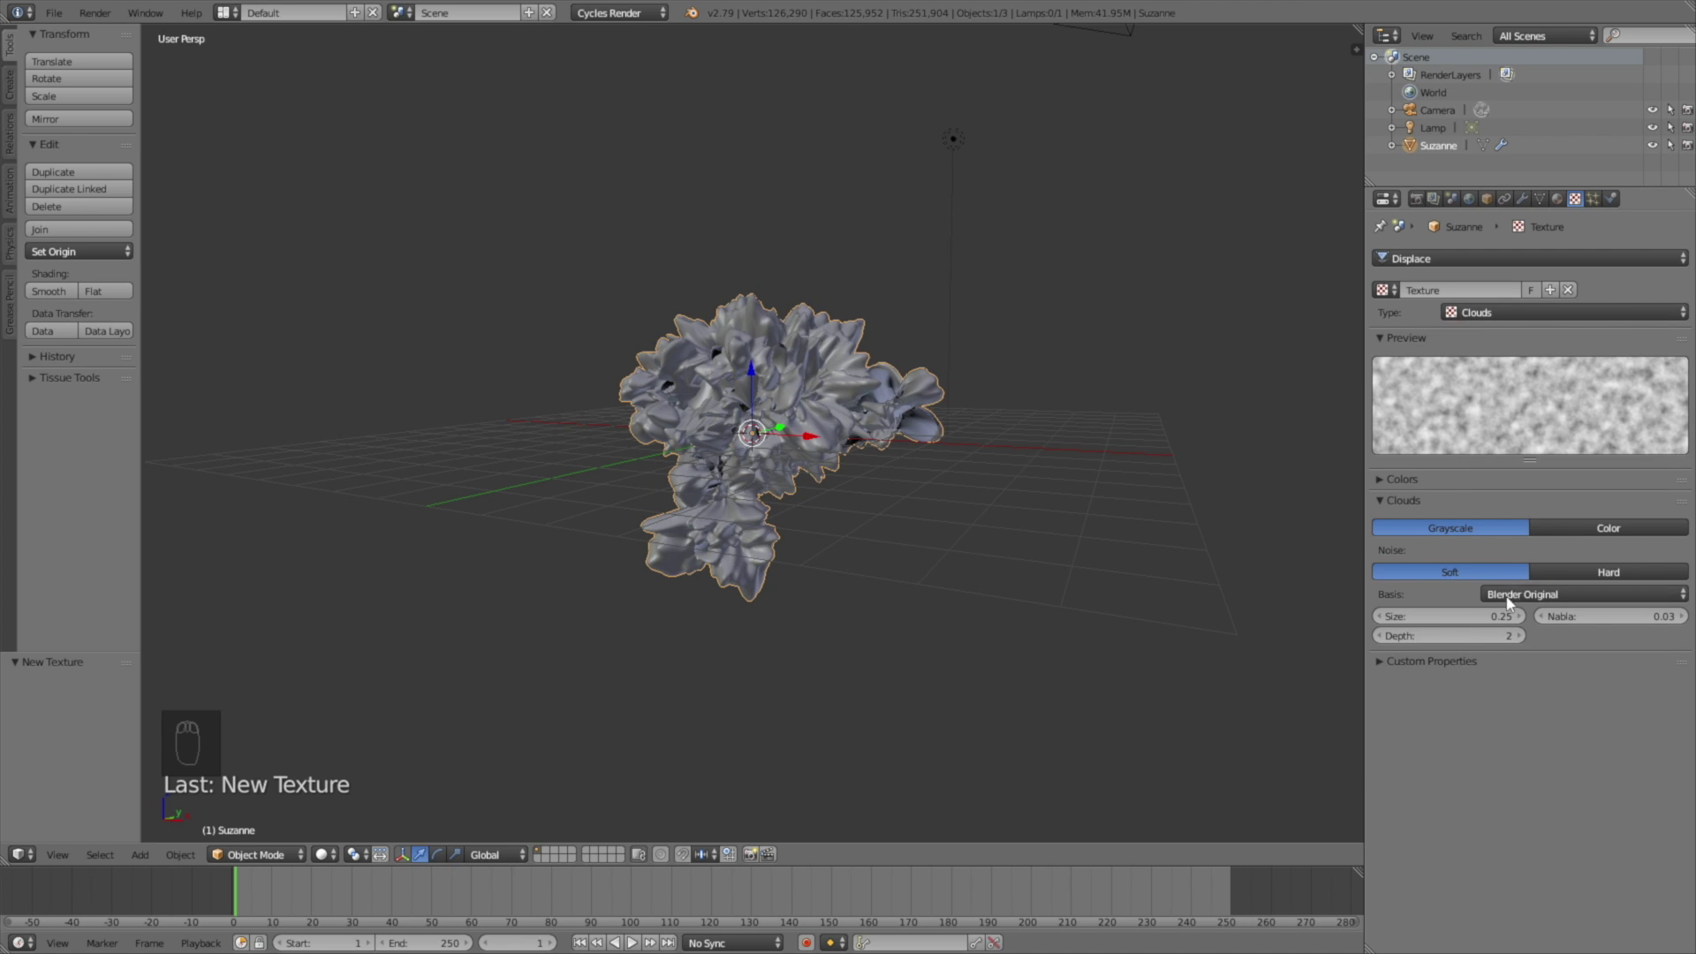
drag(1486, 617, 1396, 617)
click(1492, 312)
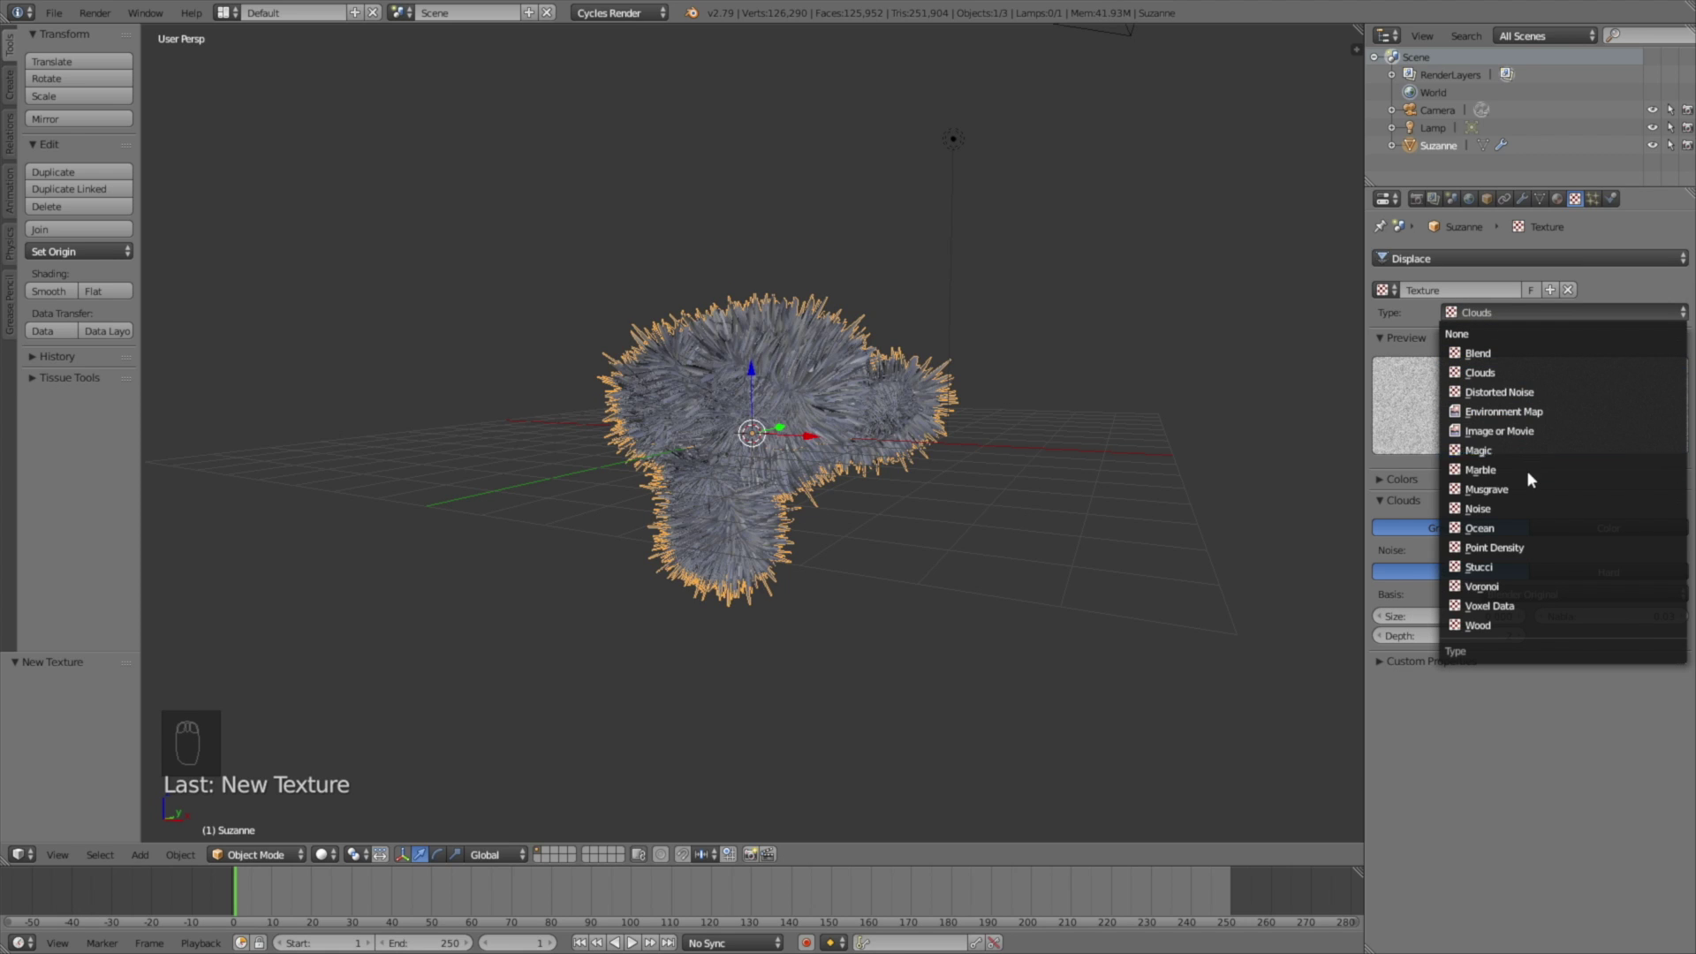
click(1528, 566)
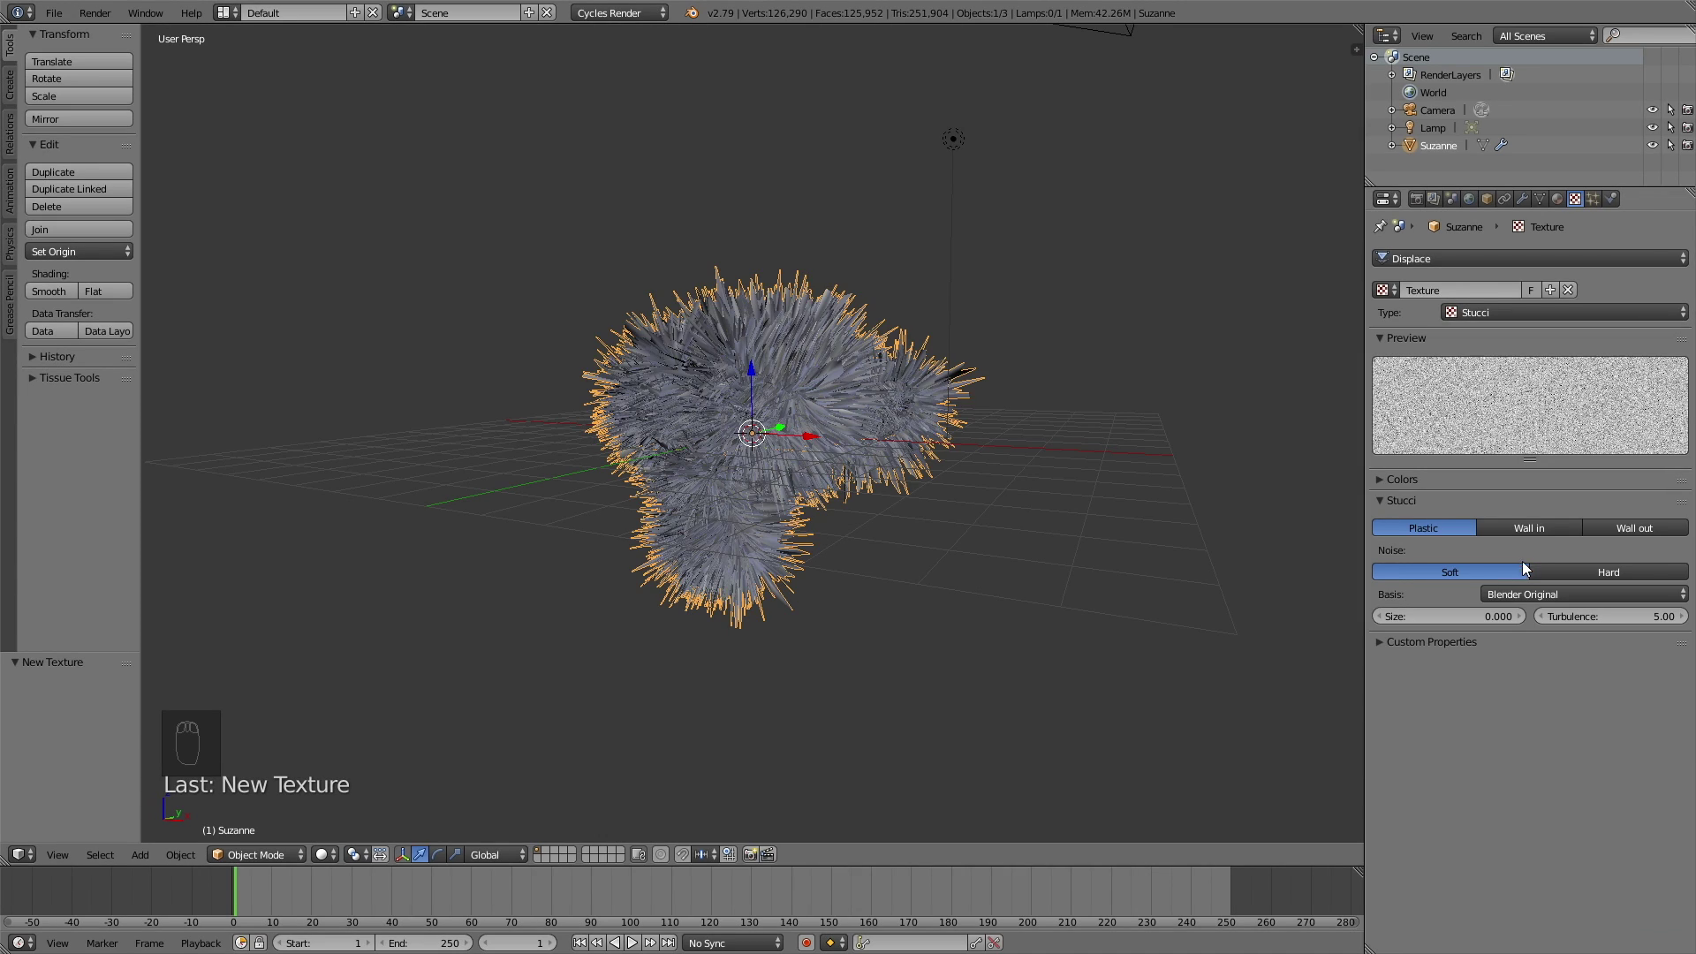
drag(1449, 616, 1661, 616)
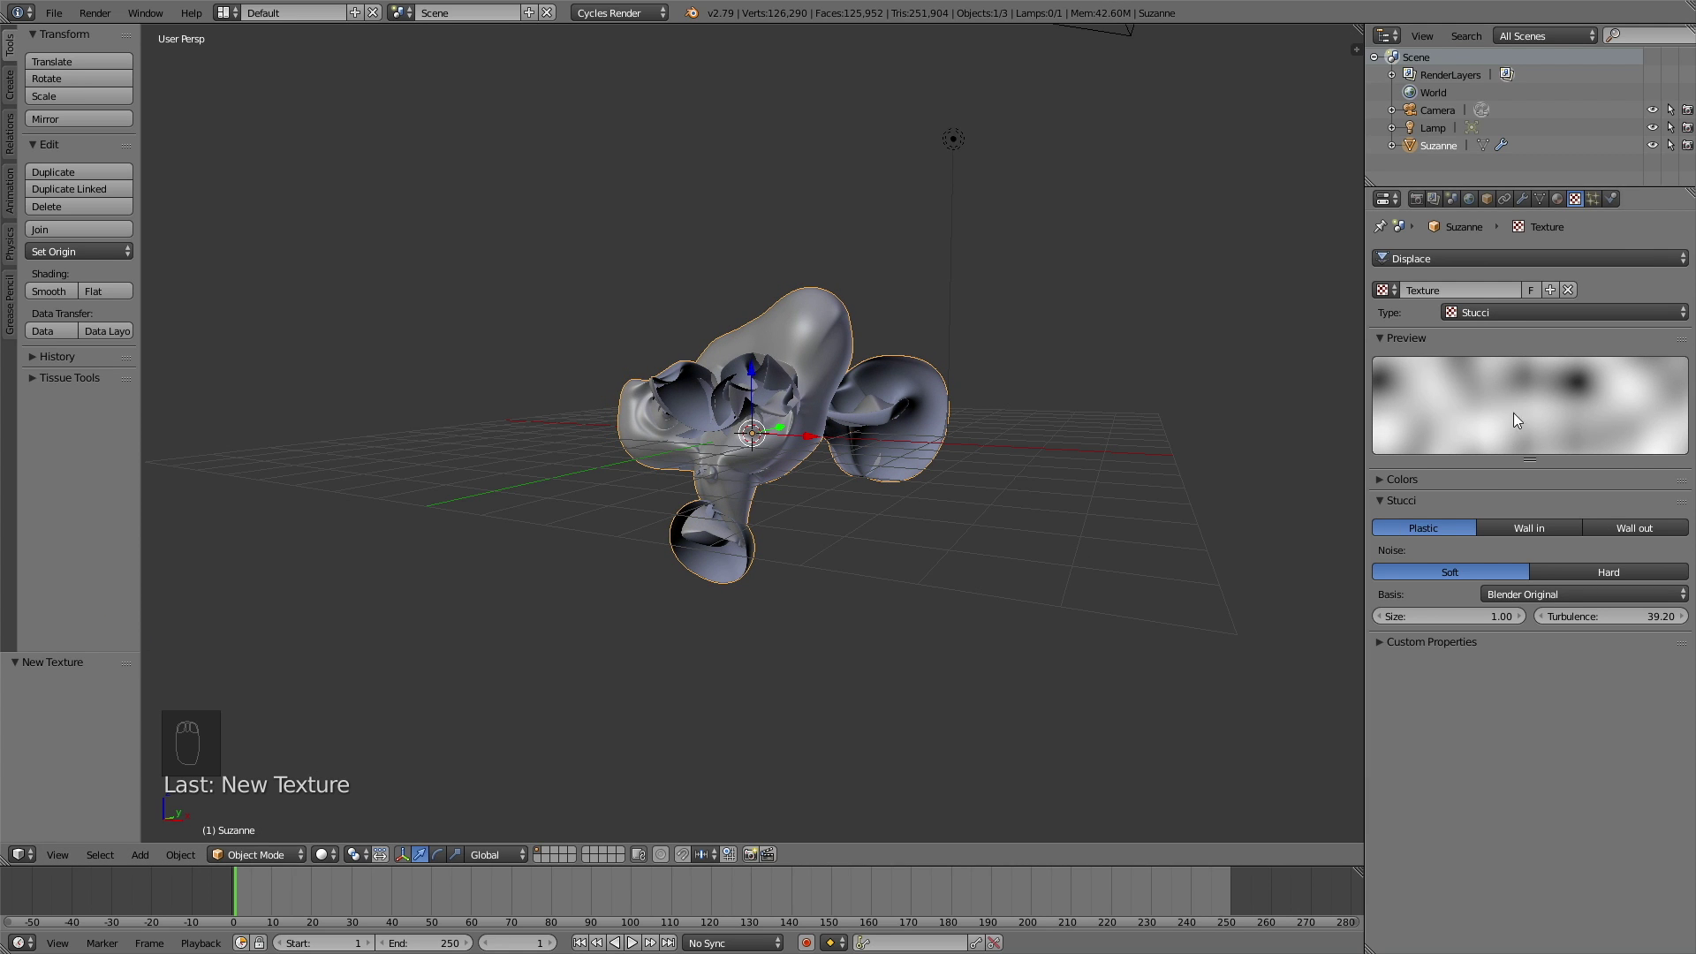
click(1492, 312)
Change the displacement texture to Distorted Noise using Cell Noise distortion.
click(1494, 390)
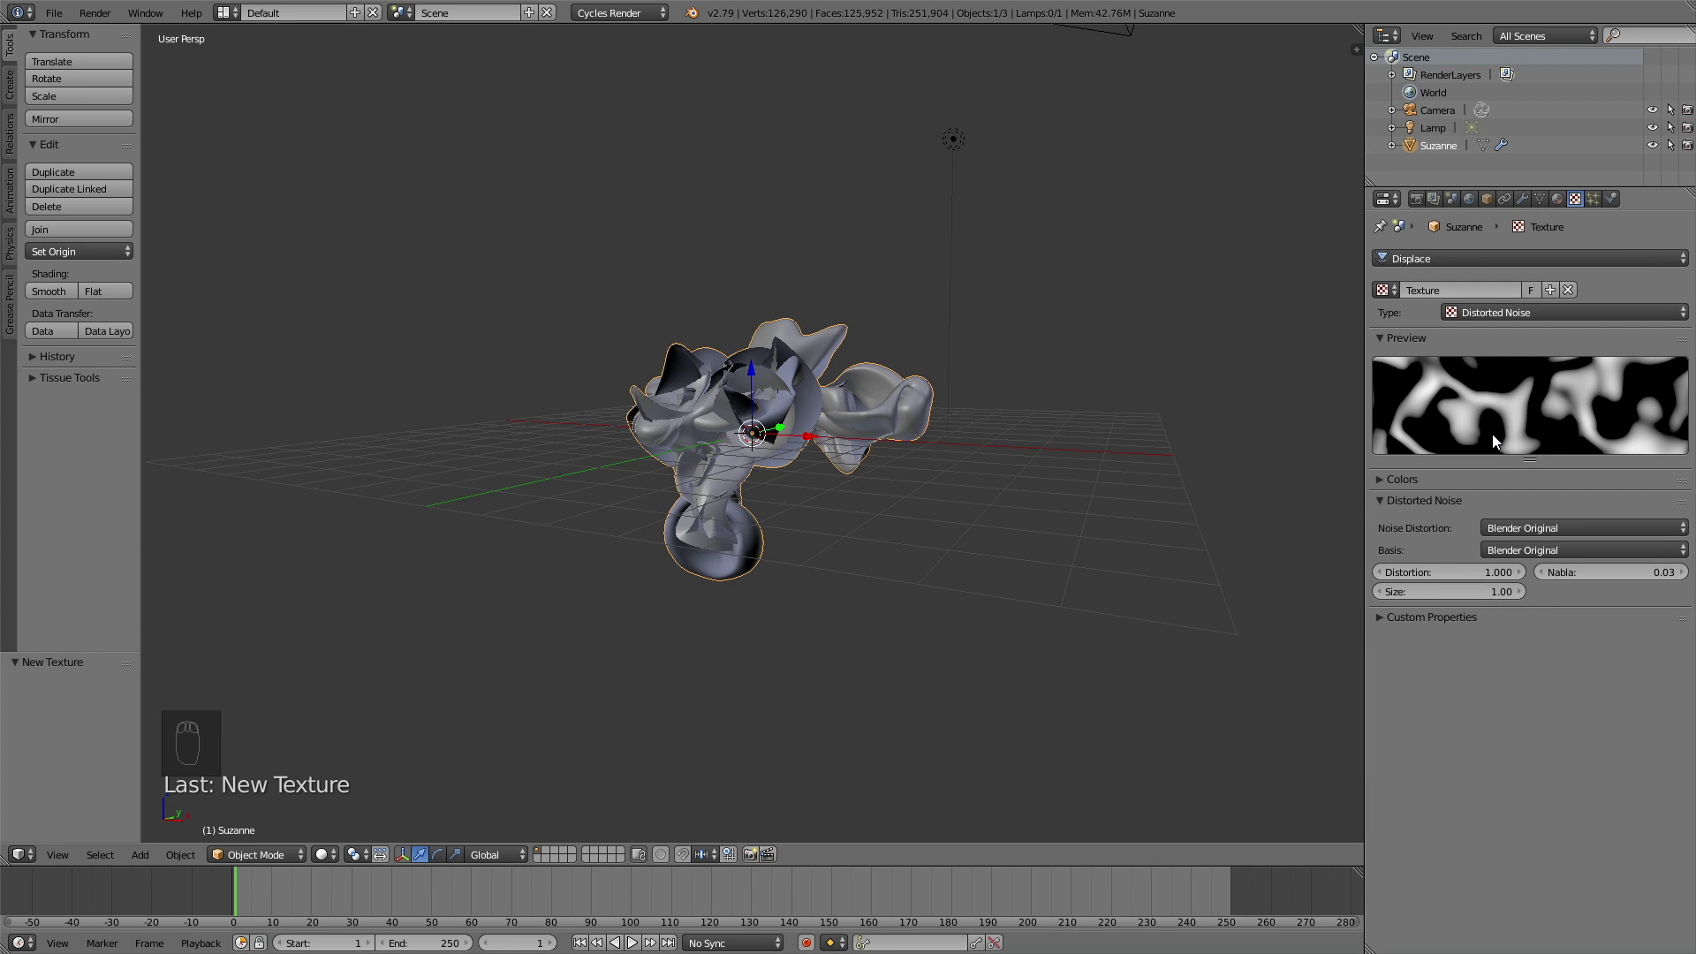
scroll(804, 533, up, 4)
middle_drag(804, 533, 956, 569)
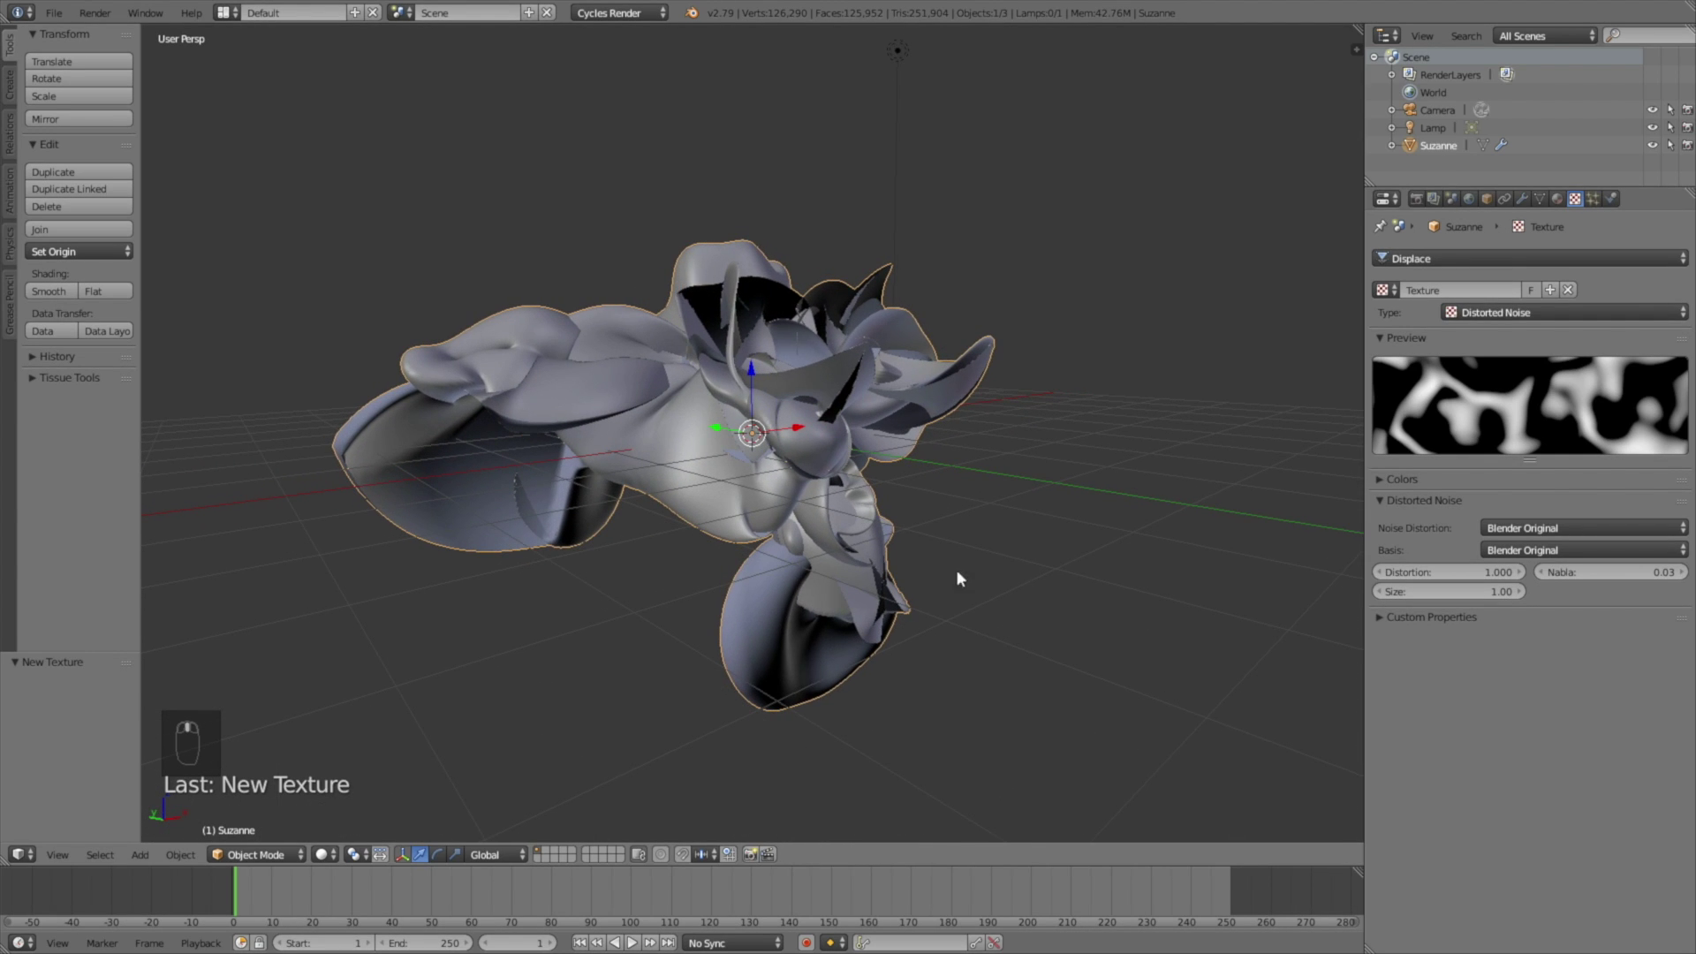
click(1539, 524)
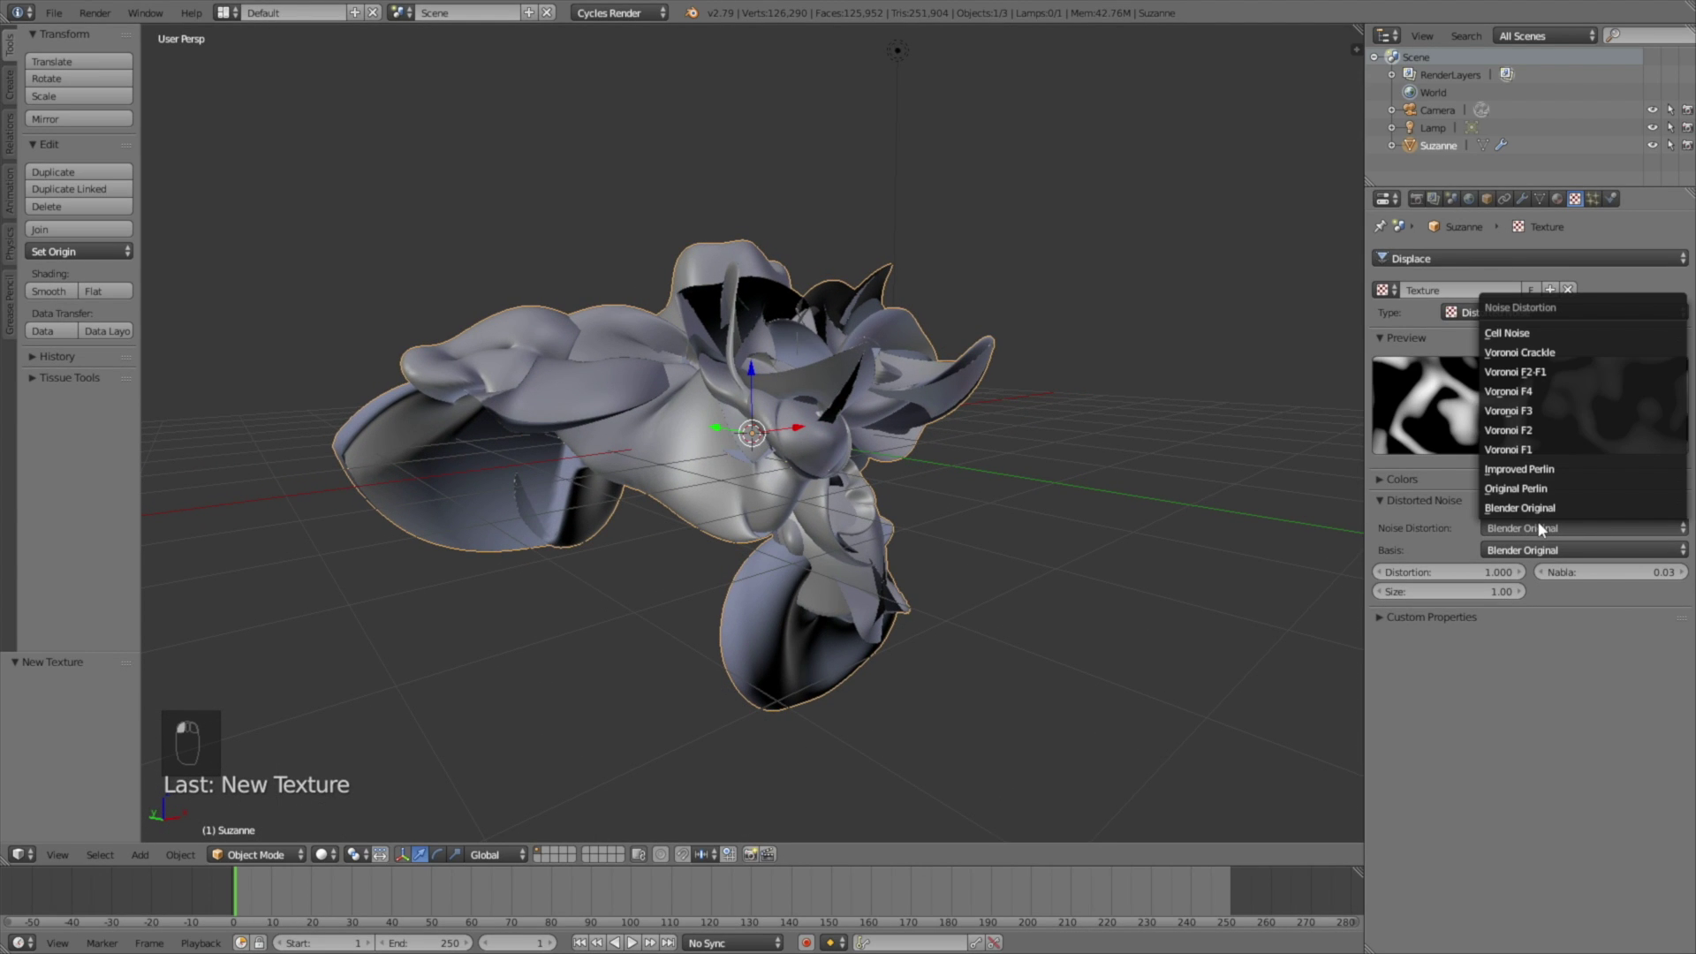
click(1542, 335)
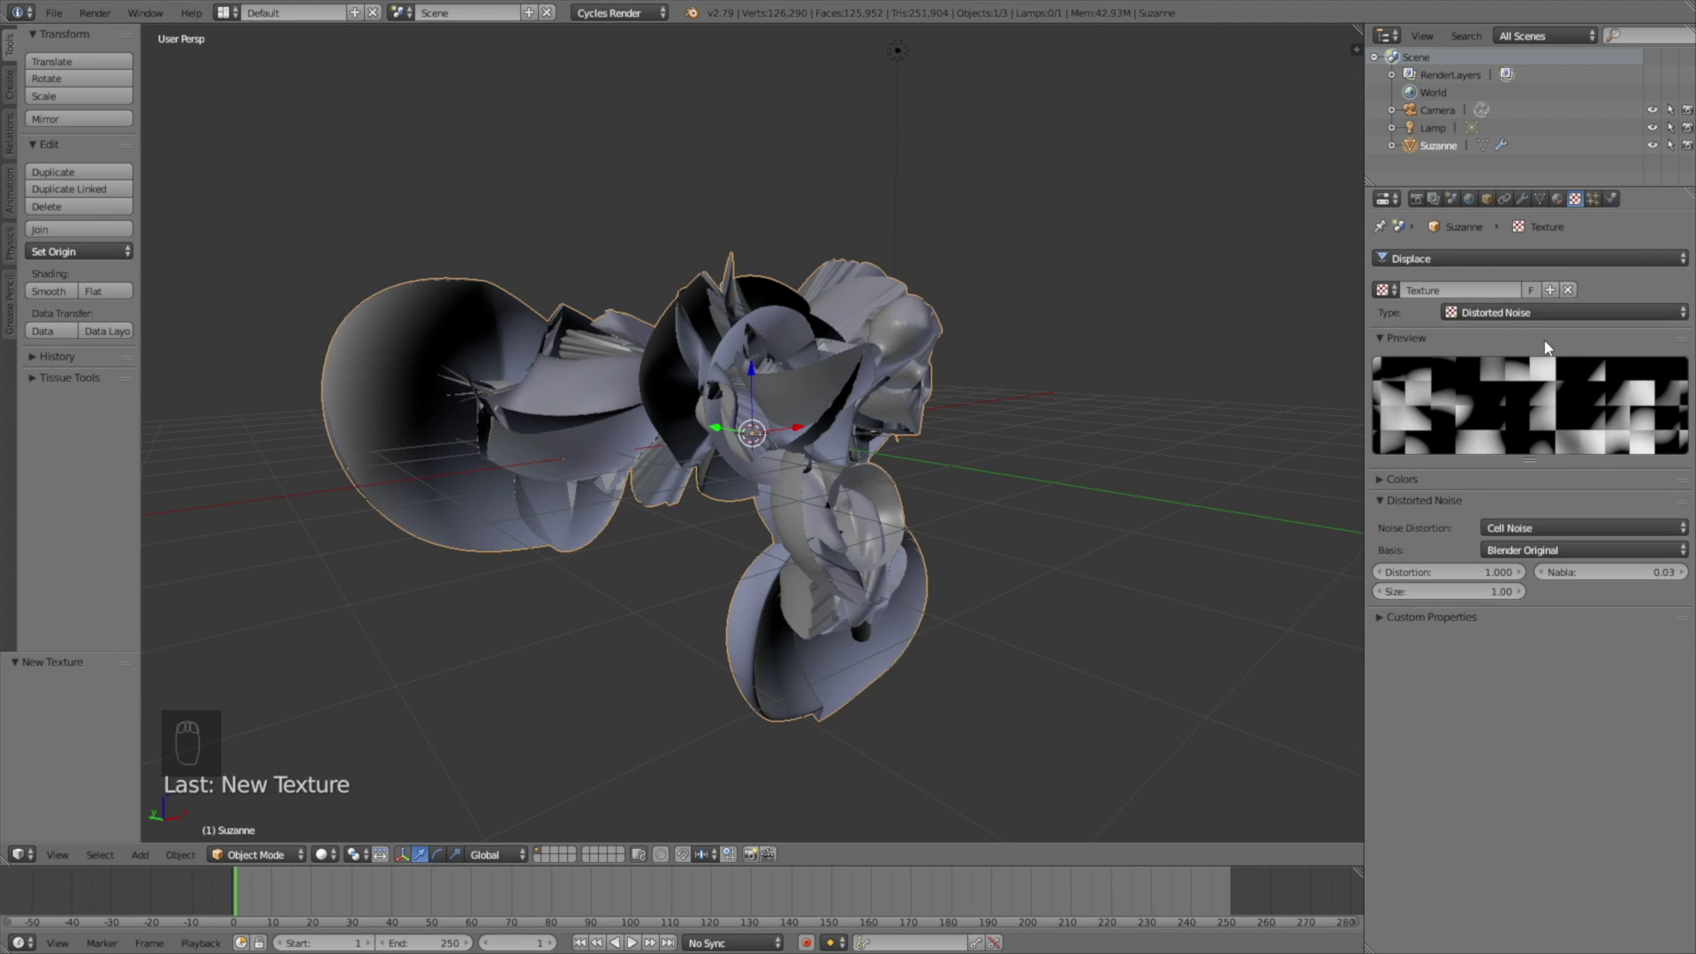
middle_drag(1326, 505, 919, 552)
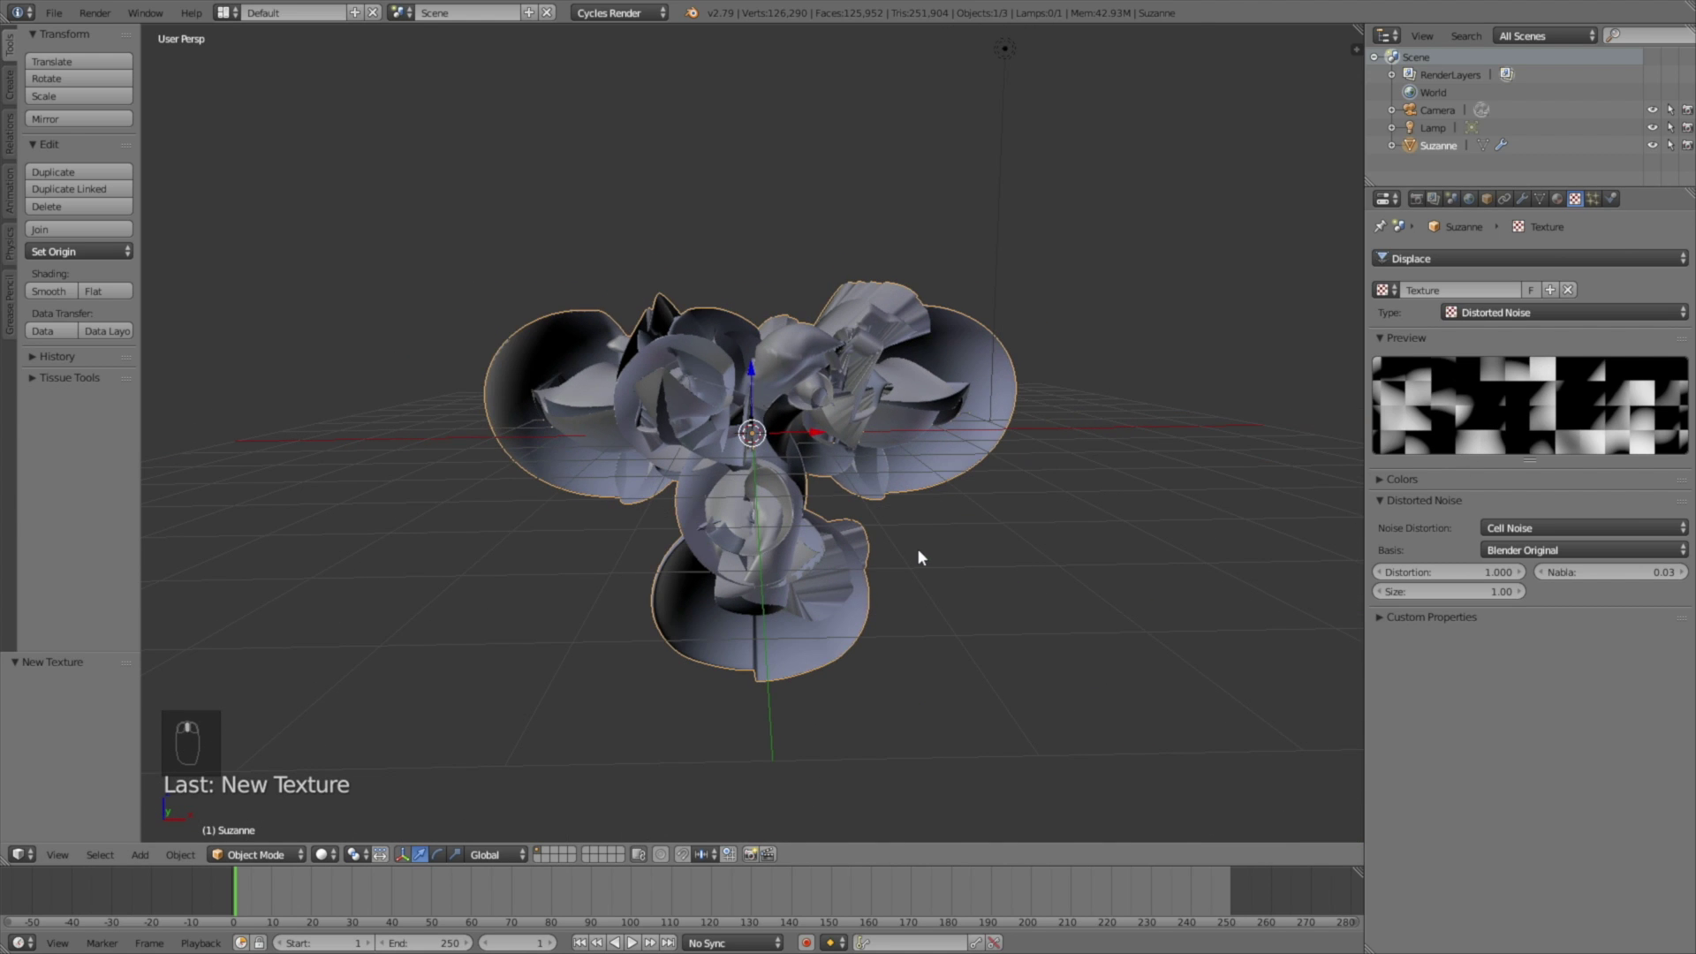
Set the texture's Distortion to 4.5 and Size to 2.
click(1431, 572)
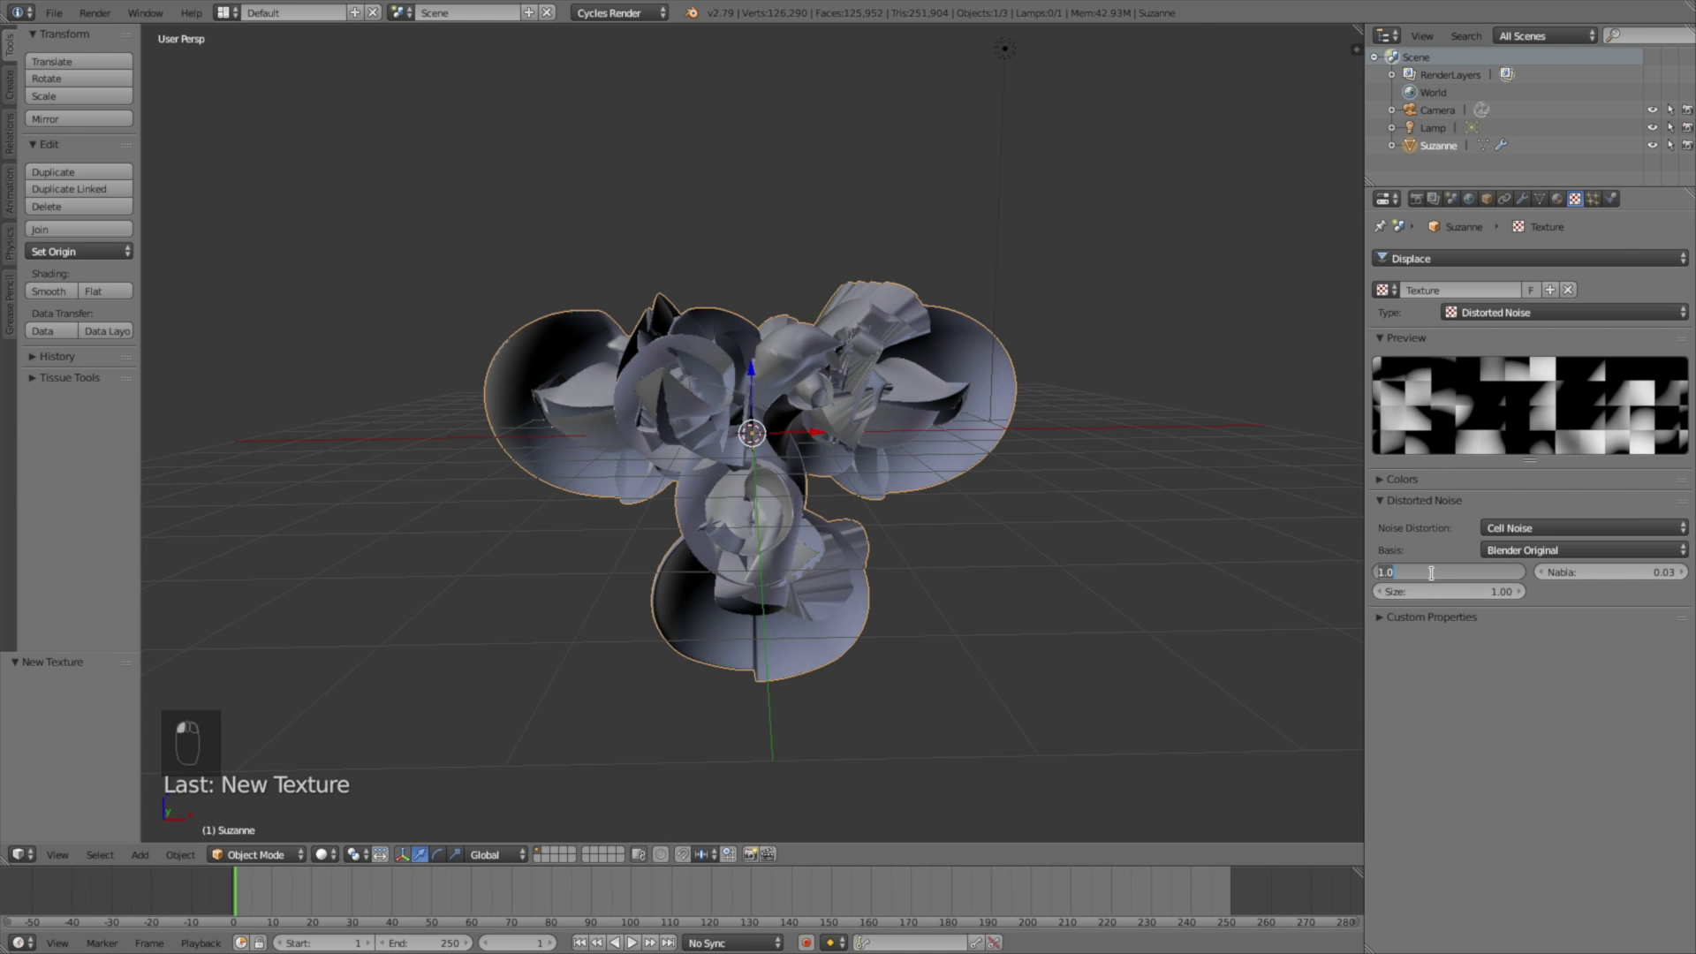
text(4.5)
key(Return)
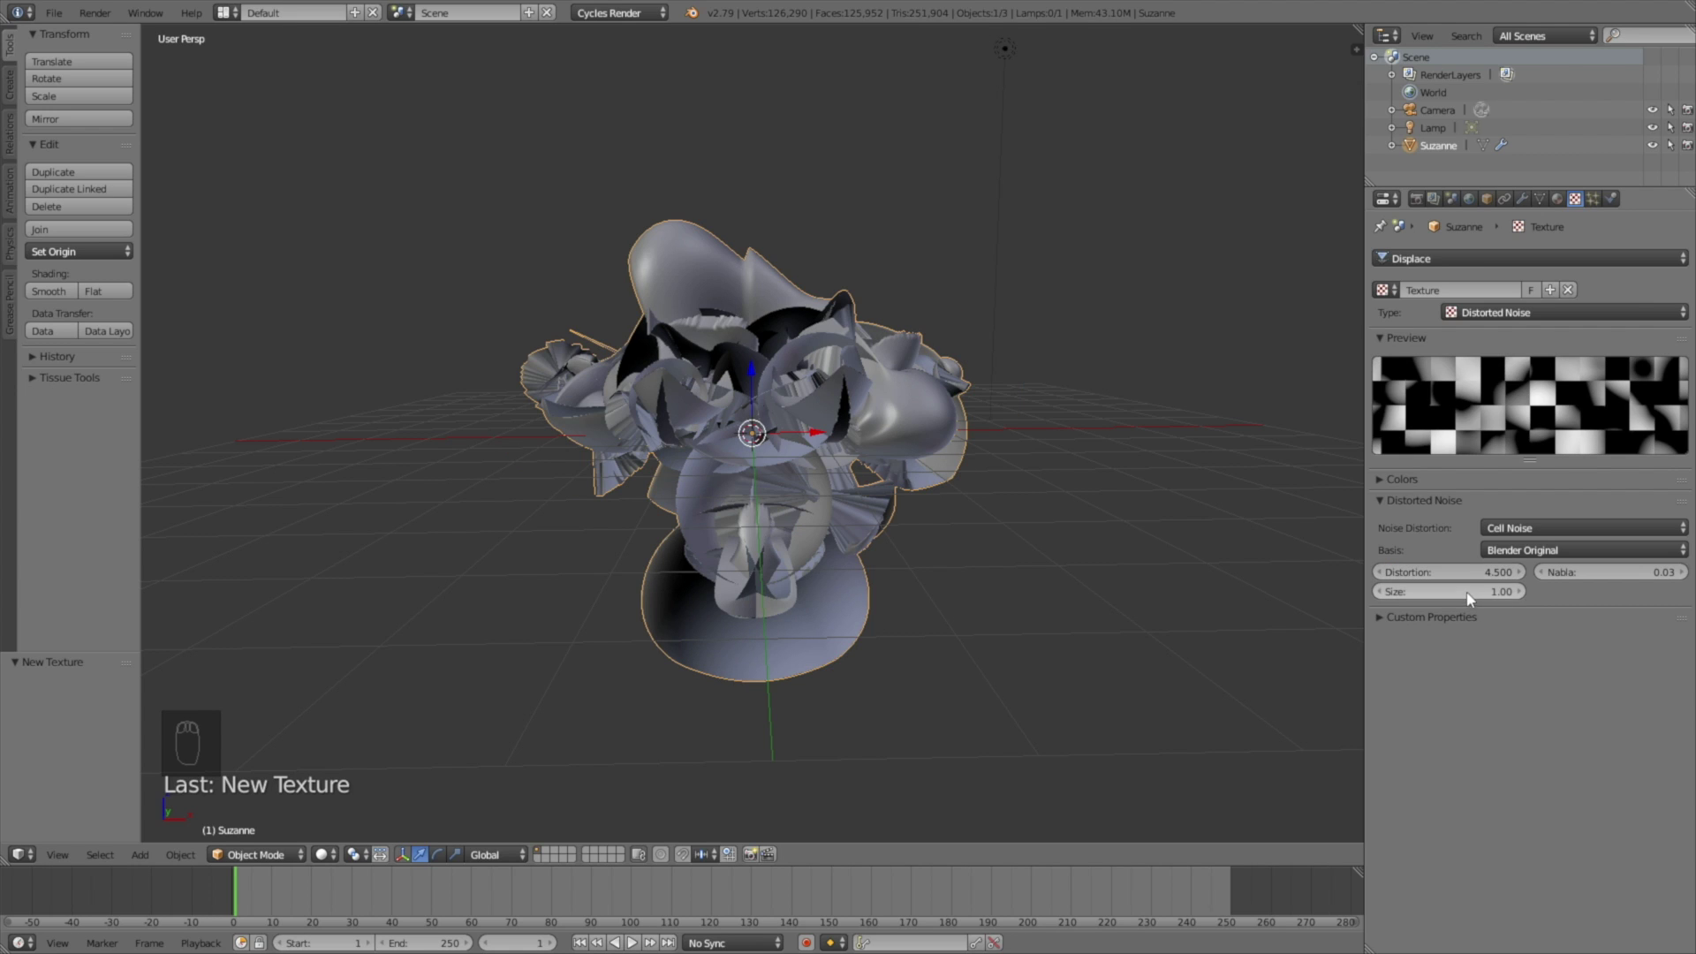
click(1465, 593)
text(2)
key(Return)
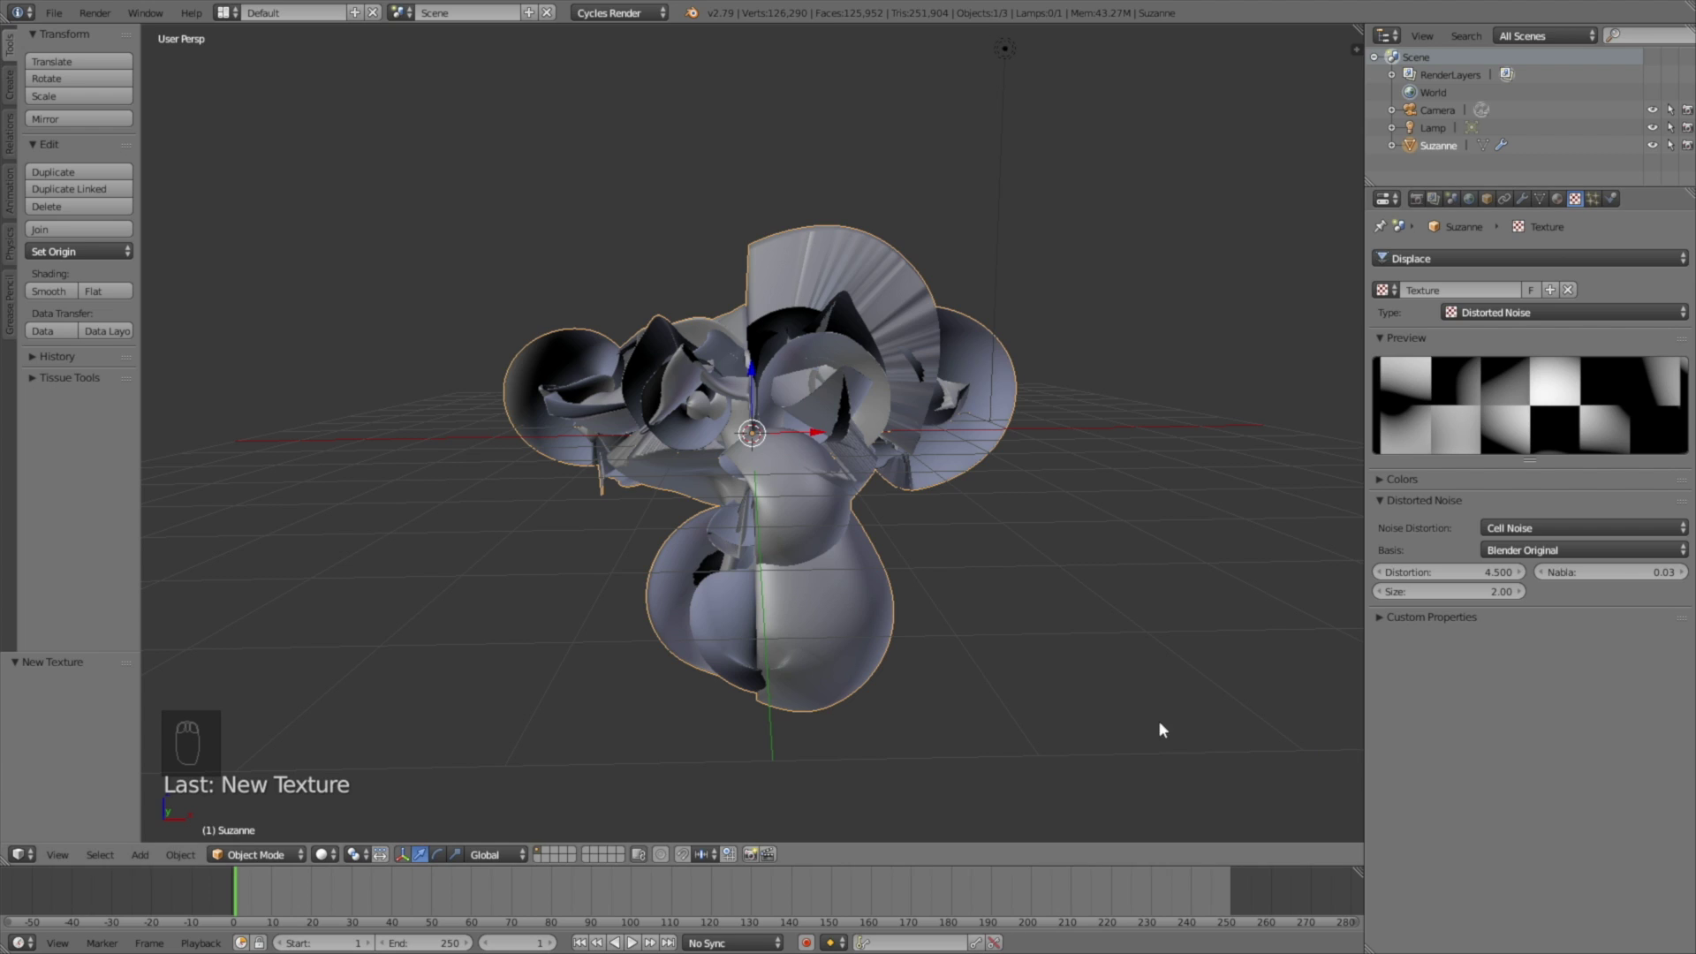
Make the lamp a Sun of size 1 and enable nodes for its lighting.
right_click(1008, 47)
click(1529, 201)
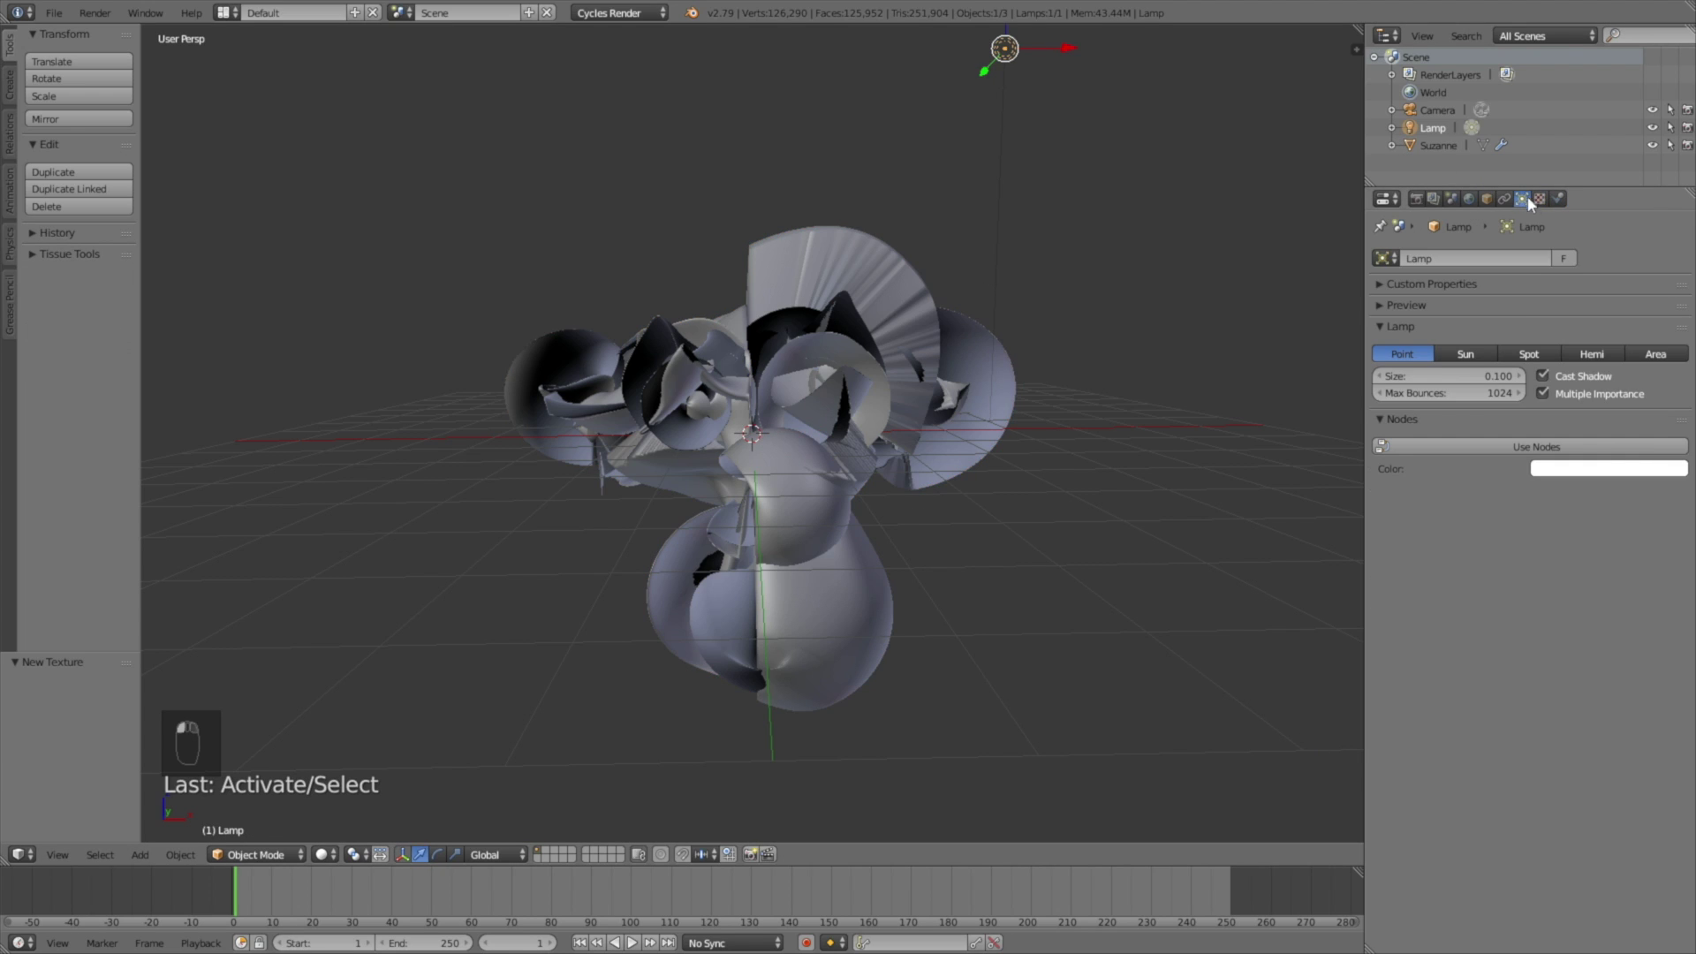
click(1481, 356)
double_click(1478, 377)
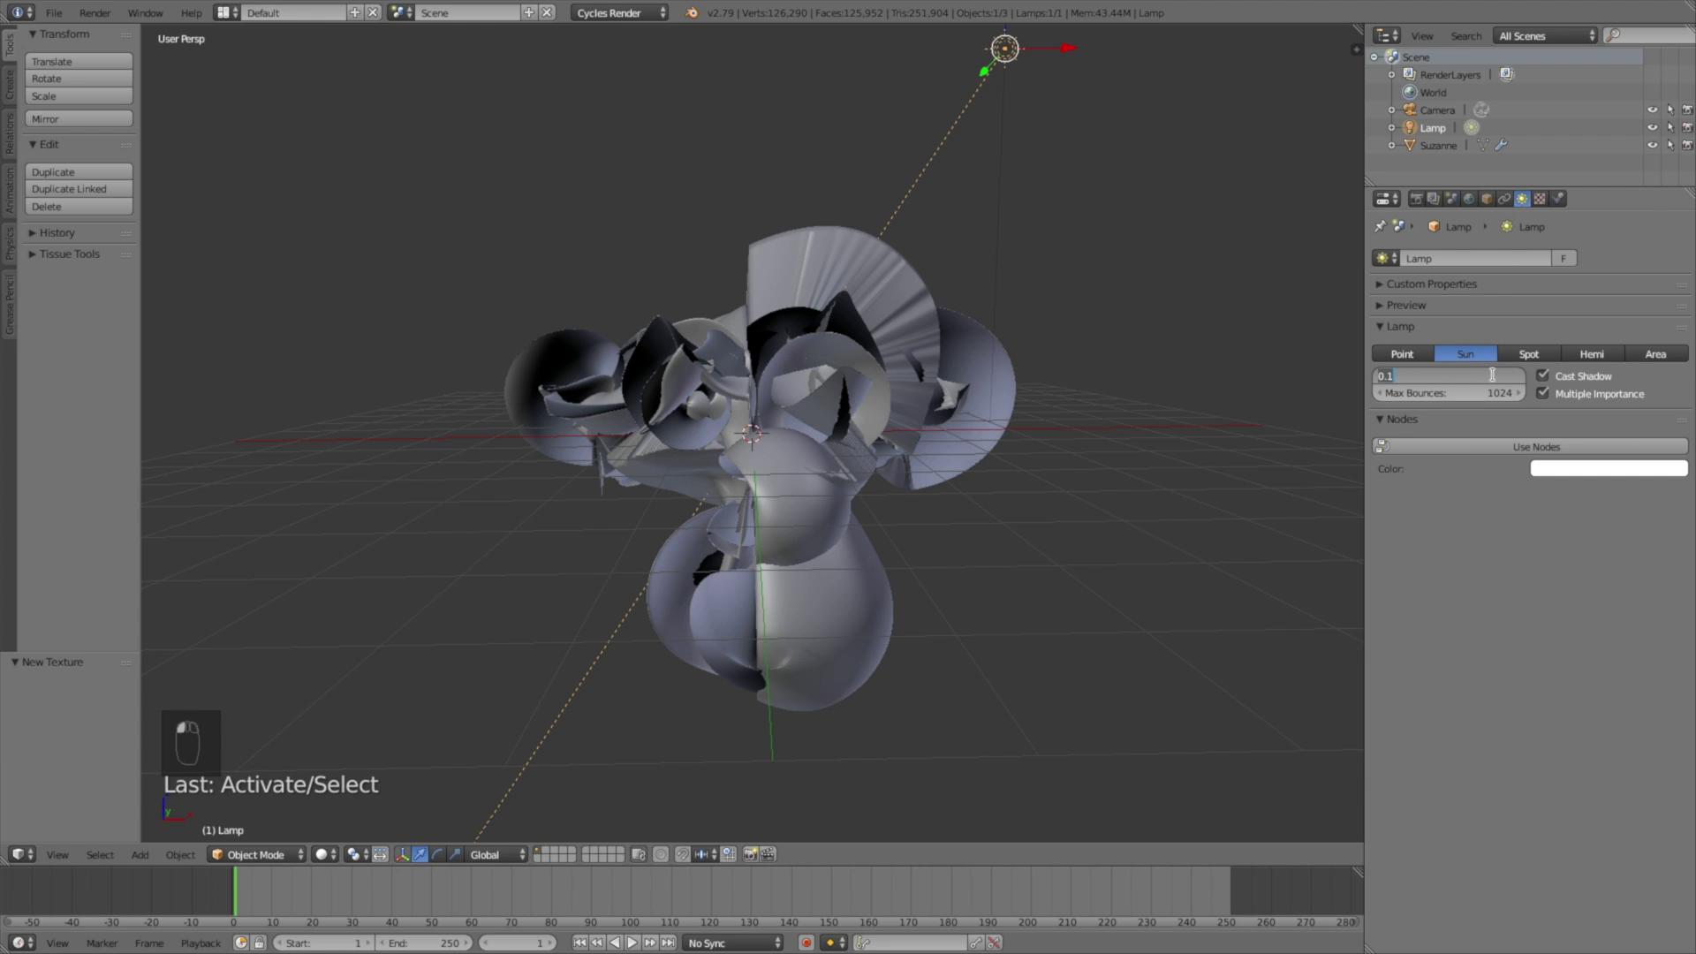
text(1)
key(Return)
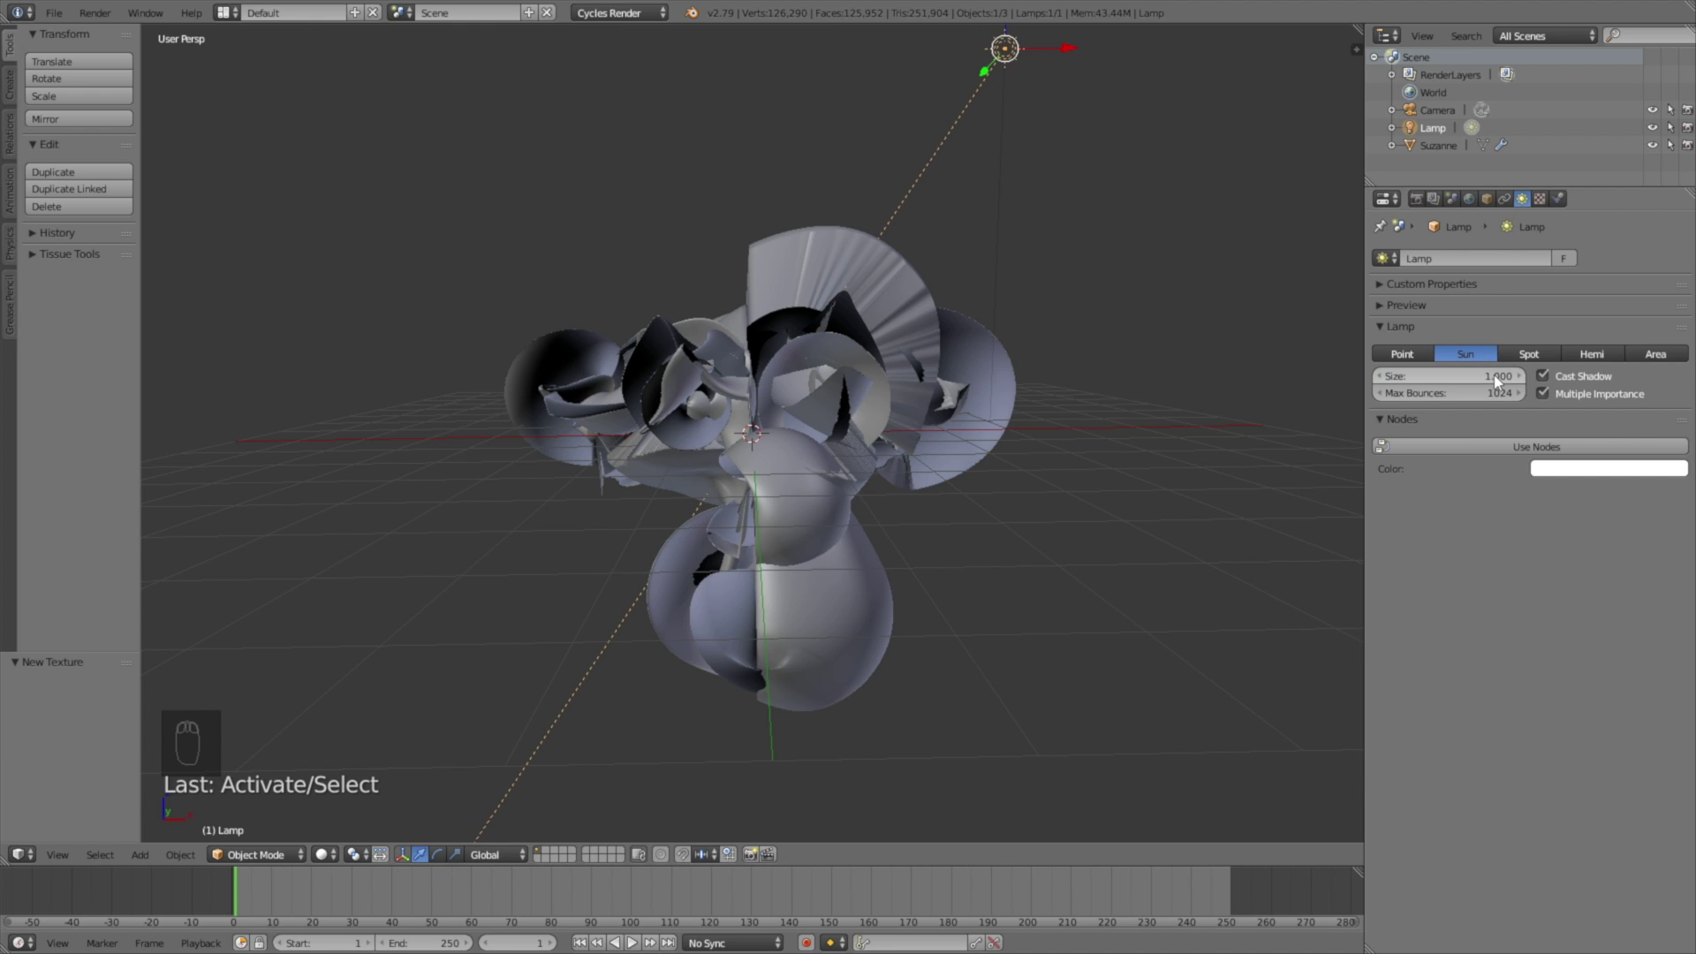
click(1510, 446)
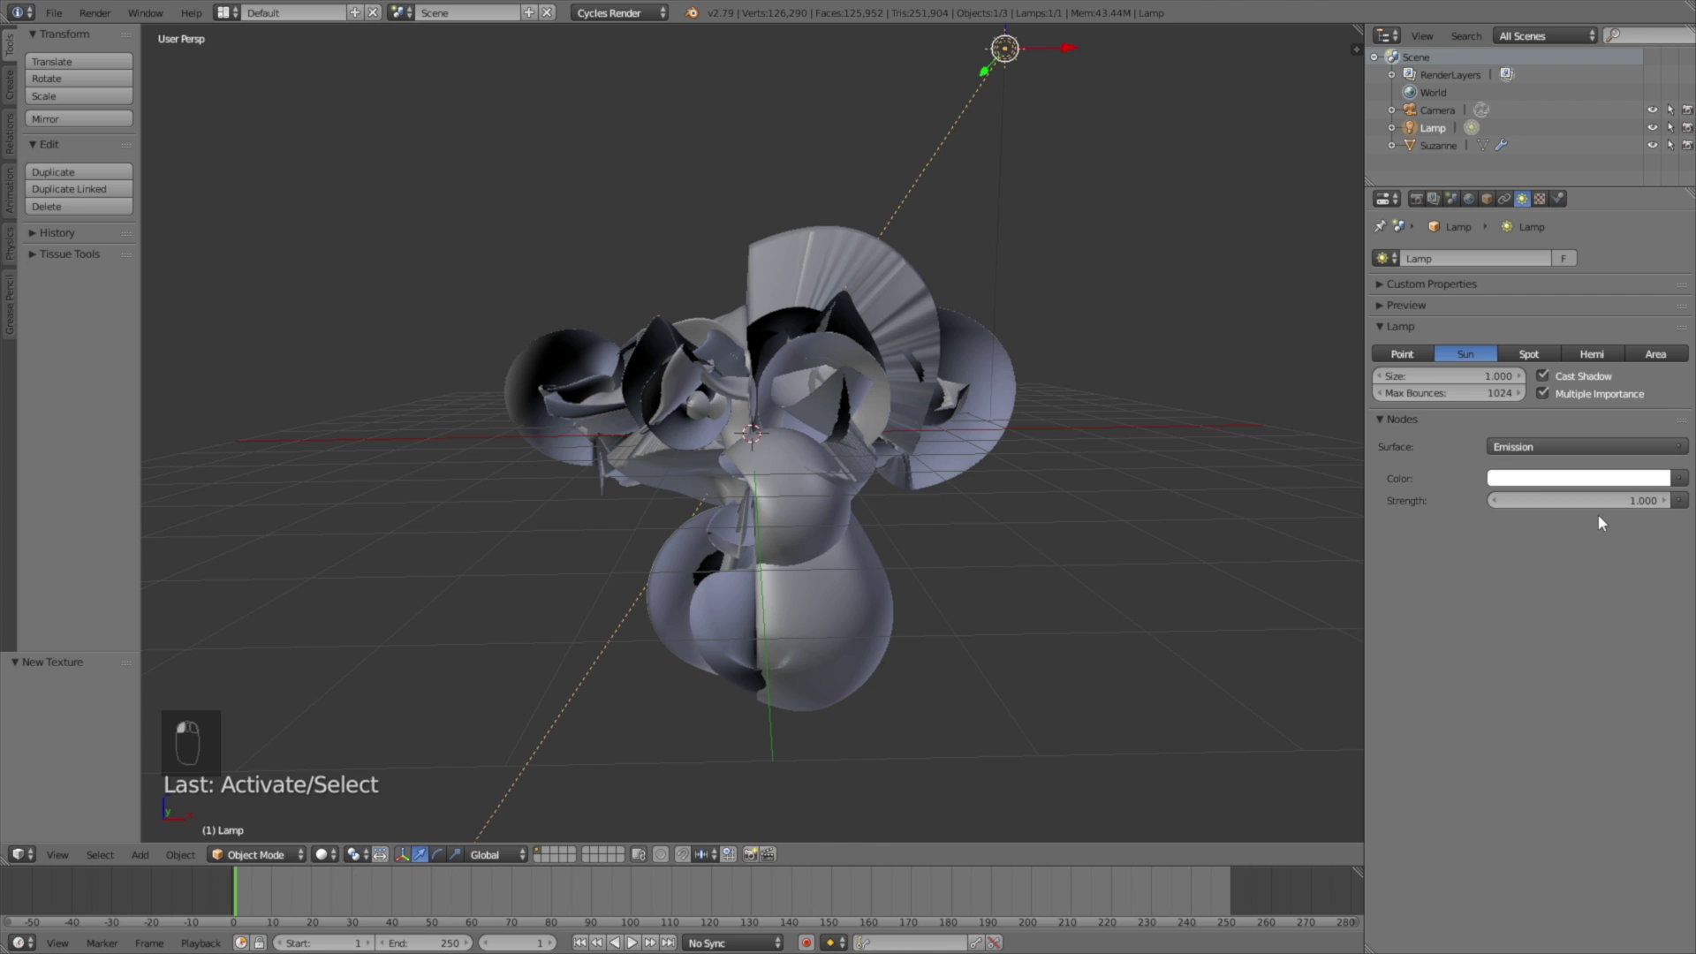
double_click(1565, 500)
Set the sun's emission strength to 7.
text(7)
key(Return)
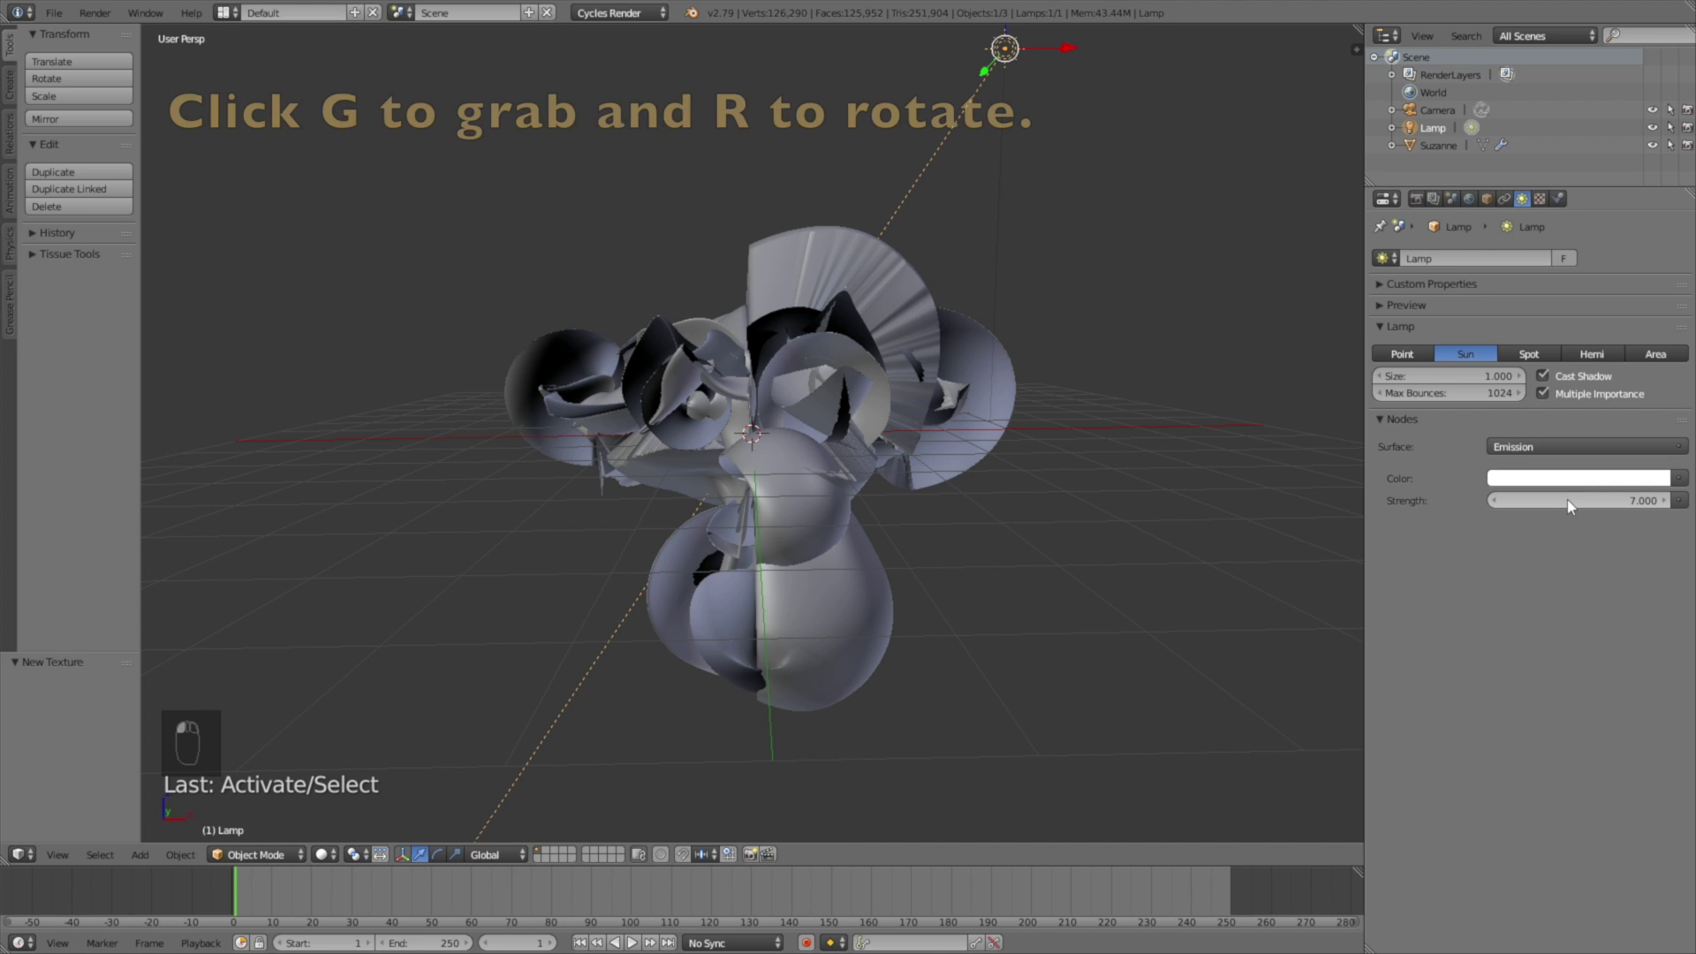
scroll(1117, 382, down, 4)
middle_drag(944, 460, 1041, 467)
Move the sun up and to the right and rotate it about 54.8° toward Suzanne.
key(g)
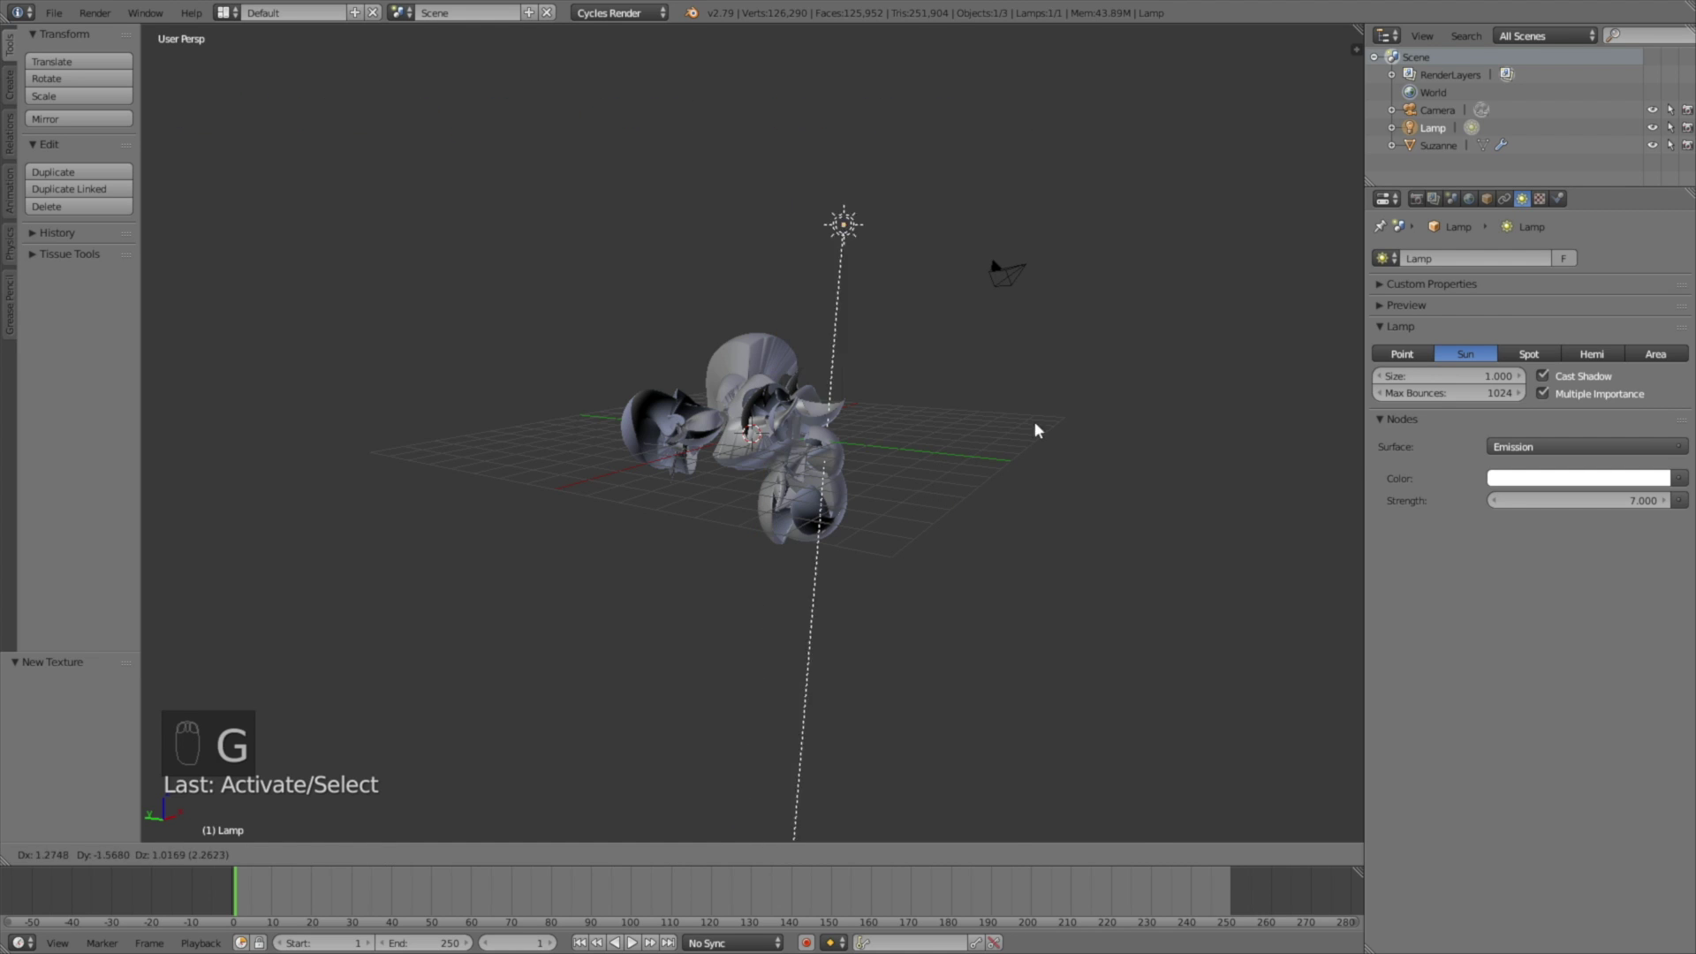
click(1256, 417)
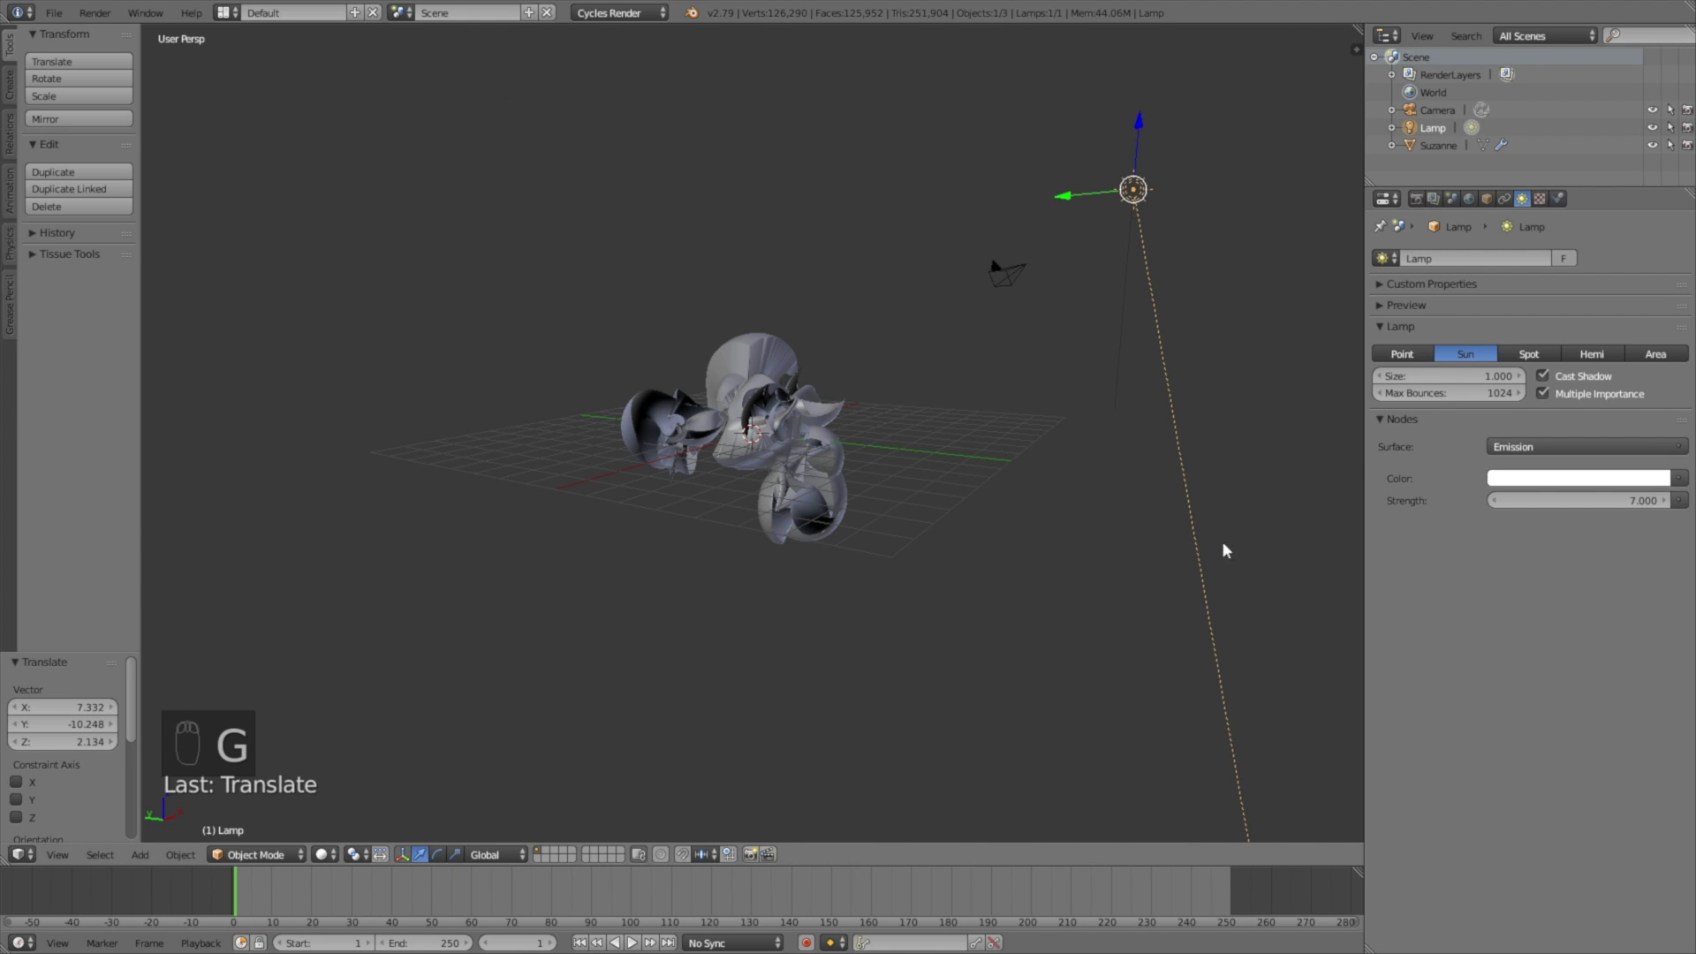
key(r)
click(909, 485)
middle_drag(909, 485, 946, 518)
scroll(953, 590, down, 2)
scroll(946, 519, up, 4)
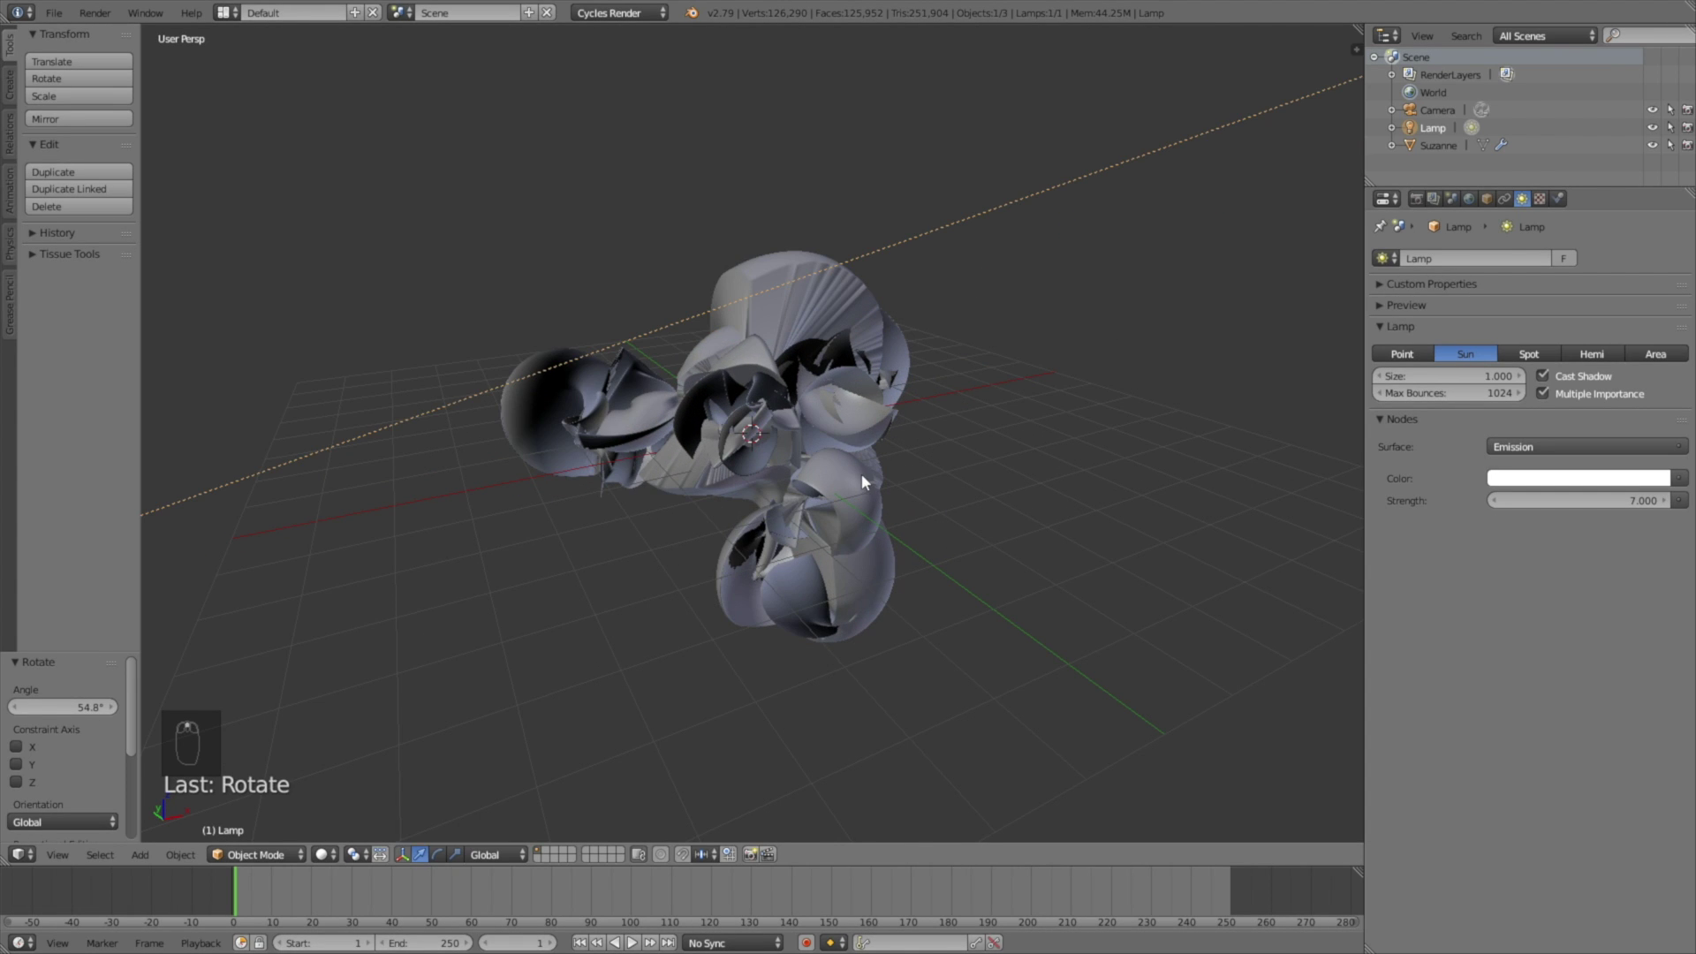
Set the render device to GPU Compute.
click(1469, 198)
click(1574, 379)
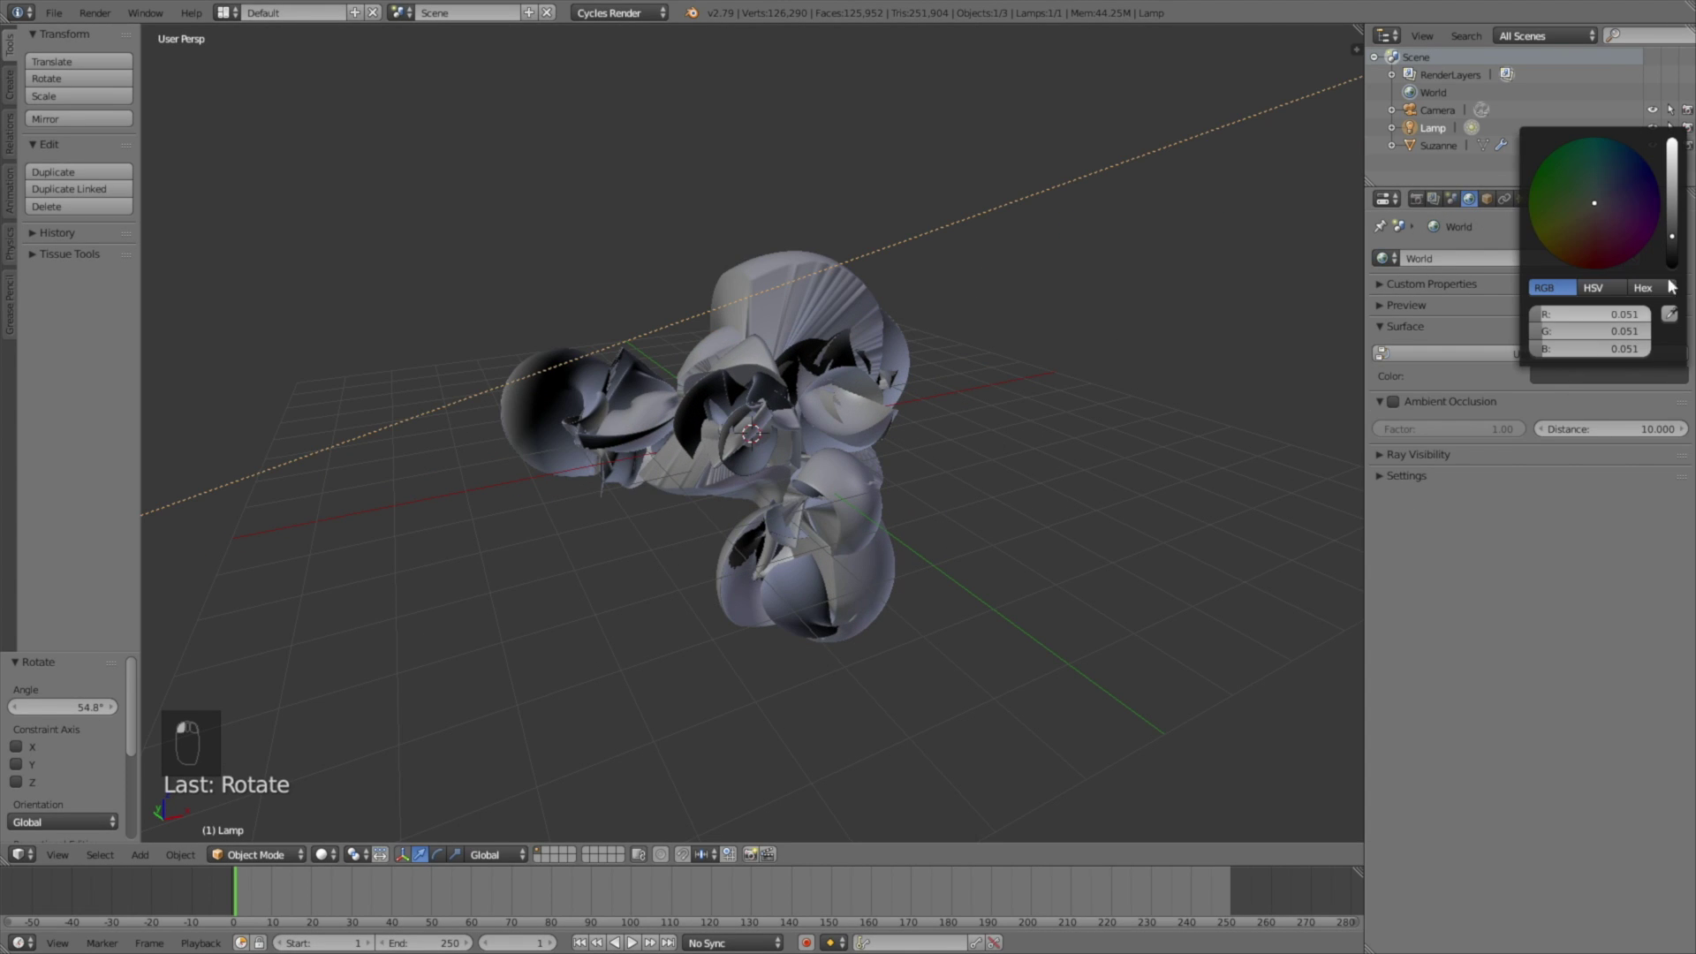
click(1416, 199)
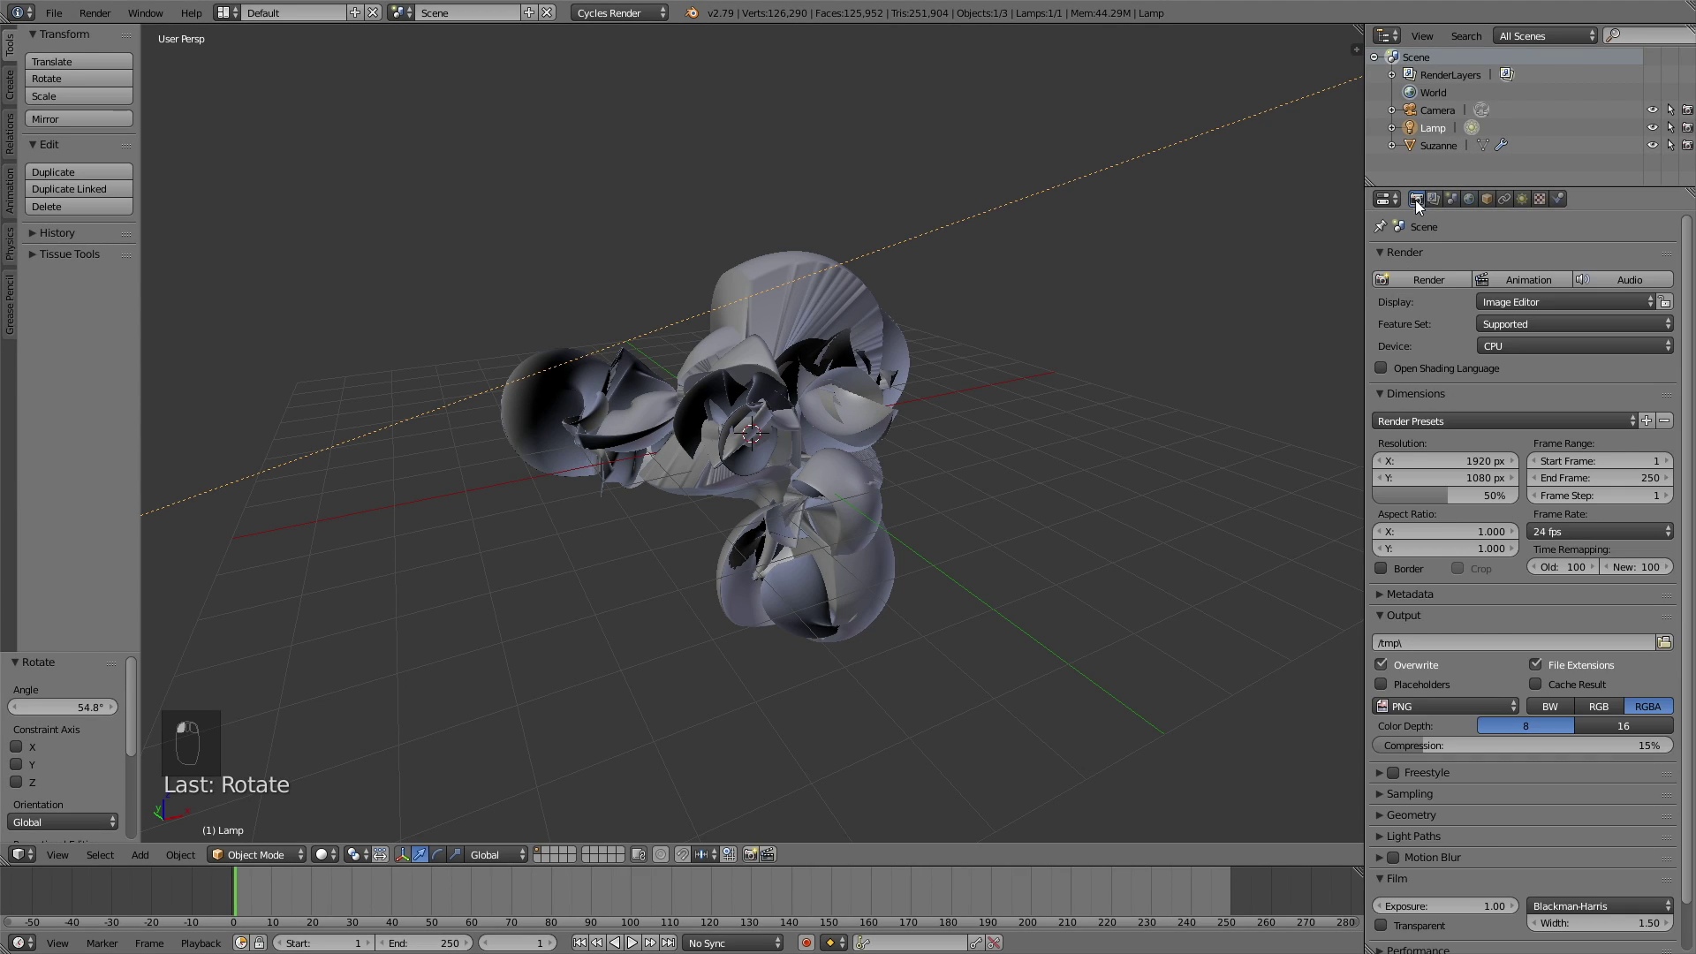
click(1495, 345)
click(1510, 305)
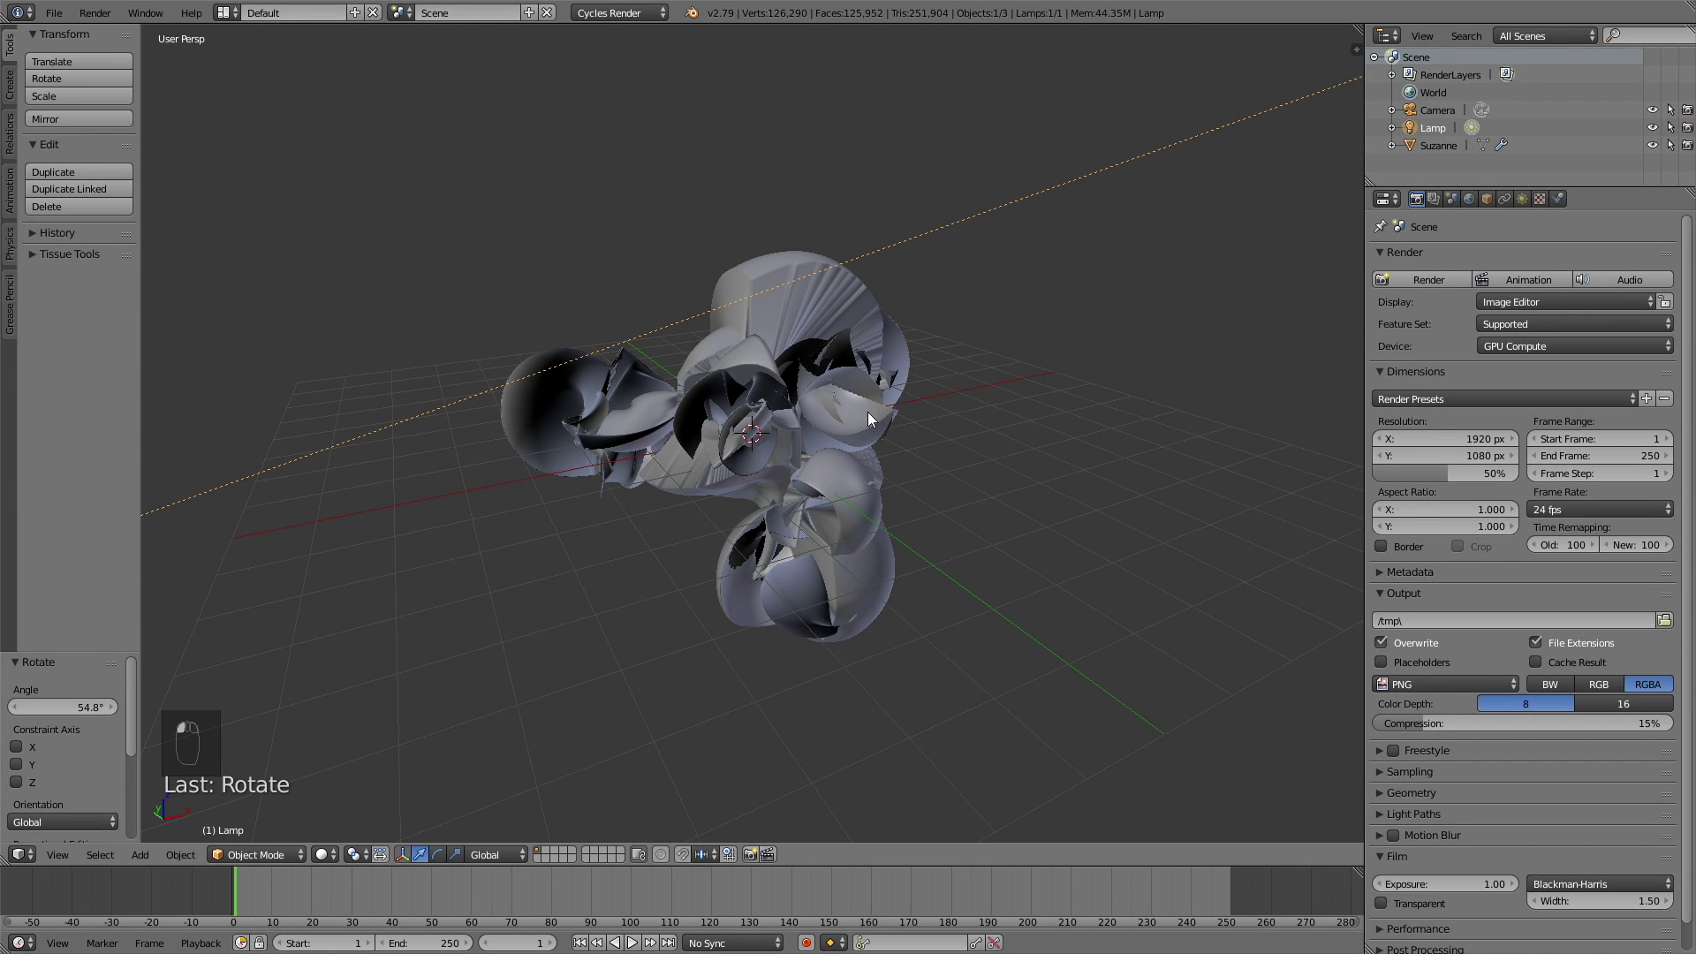
Switch the viewport to Rendered shading and darken the world colour to 0.010.
click(323, 854)
click(376, 737)
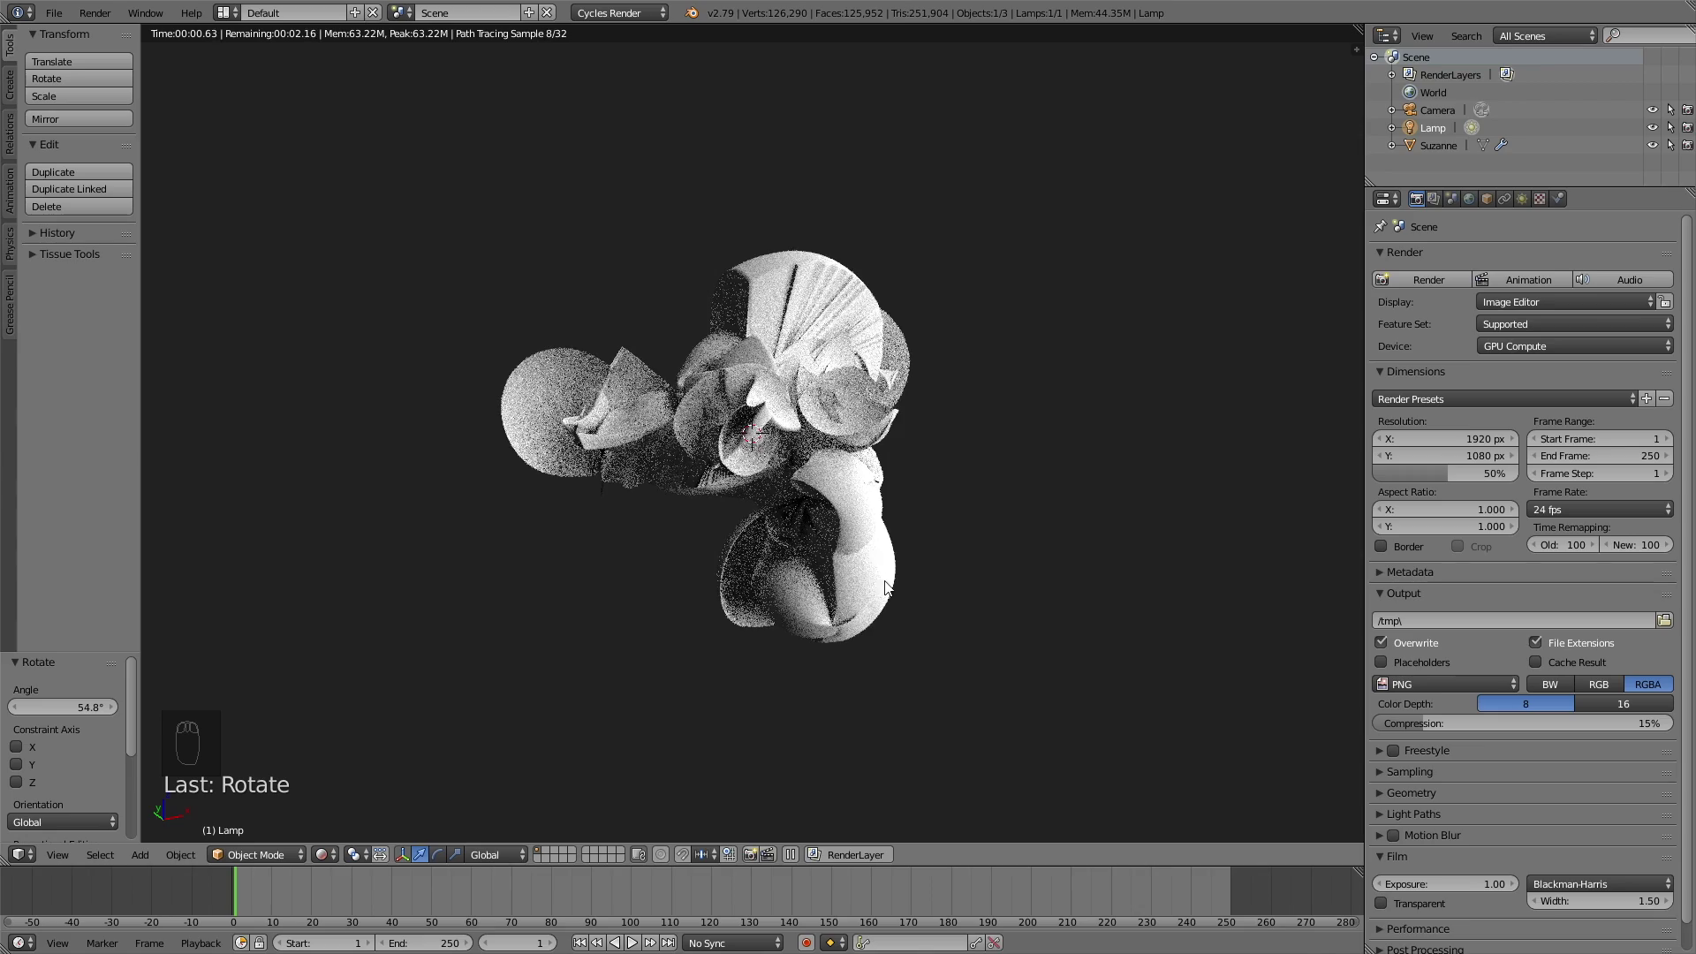
click(1469, 198)
click(1578, 373)
click(1674, 256)
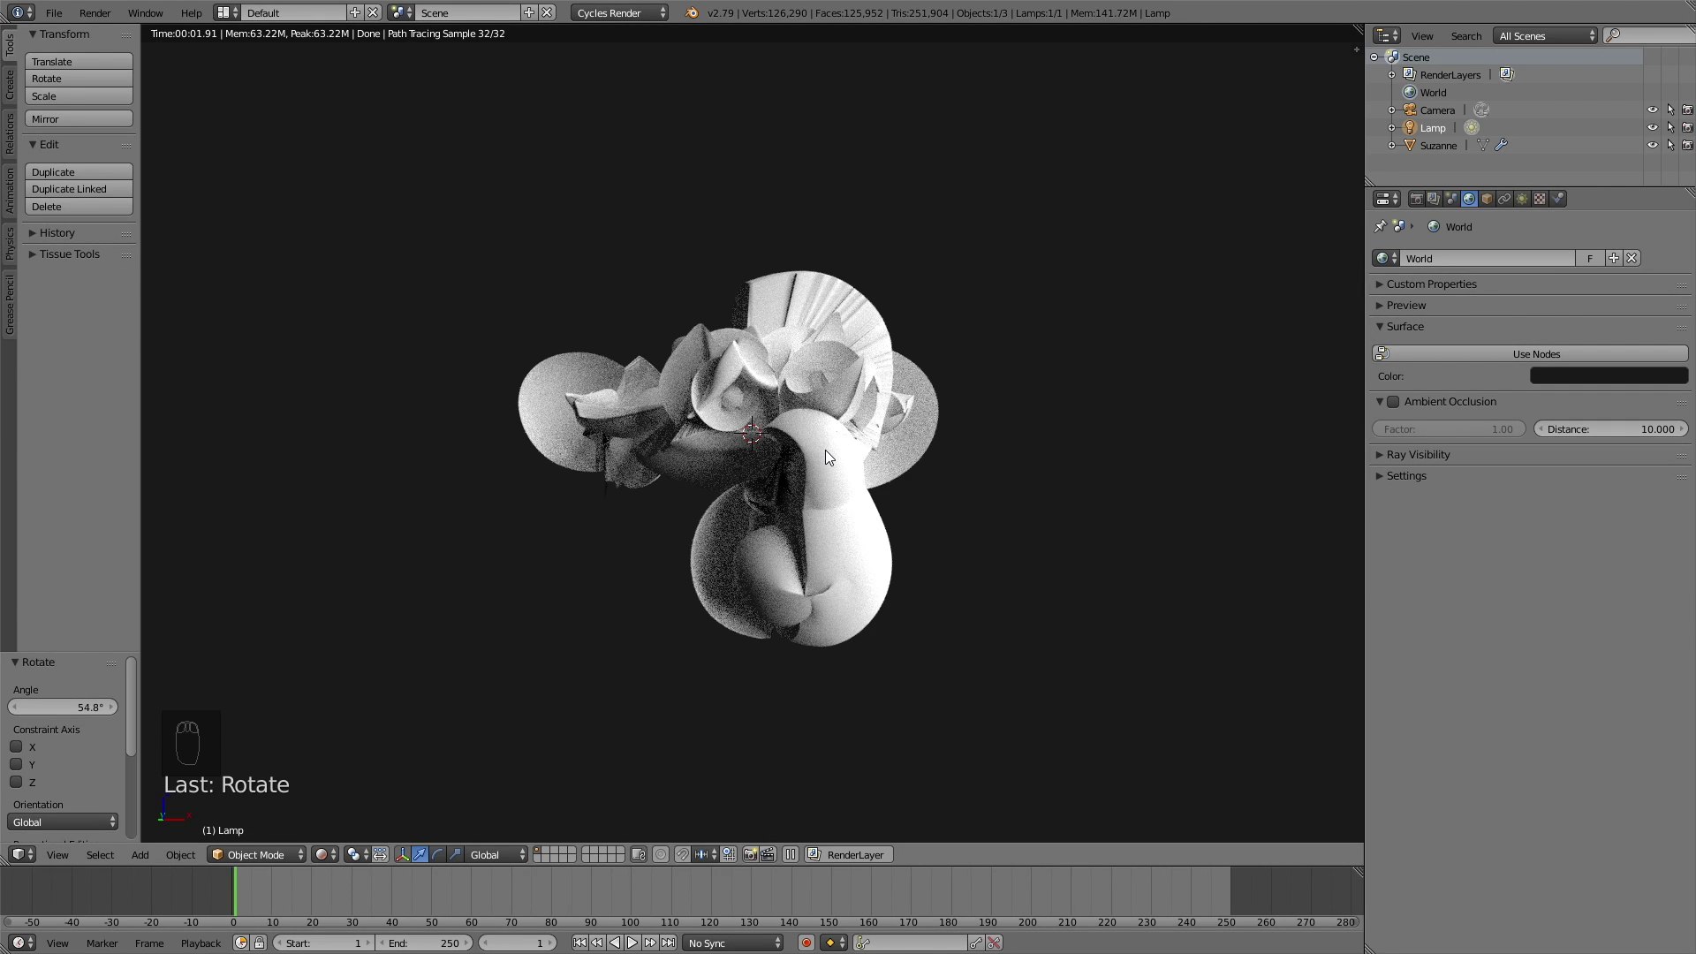
right_click(826, 451)
Create a new Glossy BSDF material for Suzanne with roughness 0.1.
click(1558, 199)
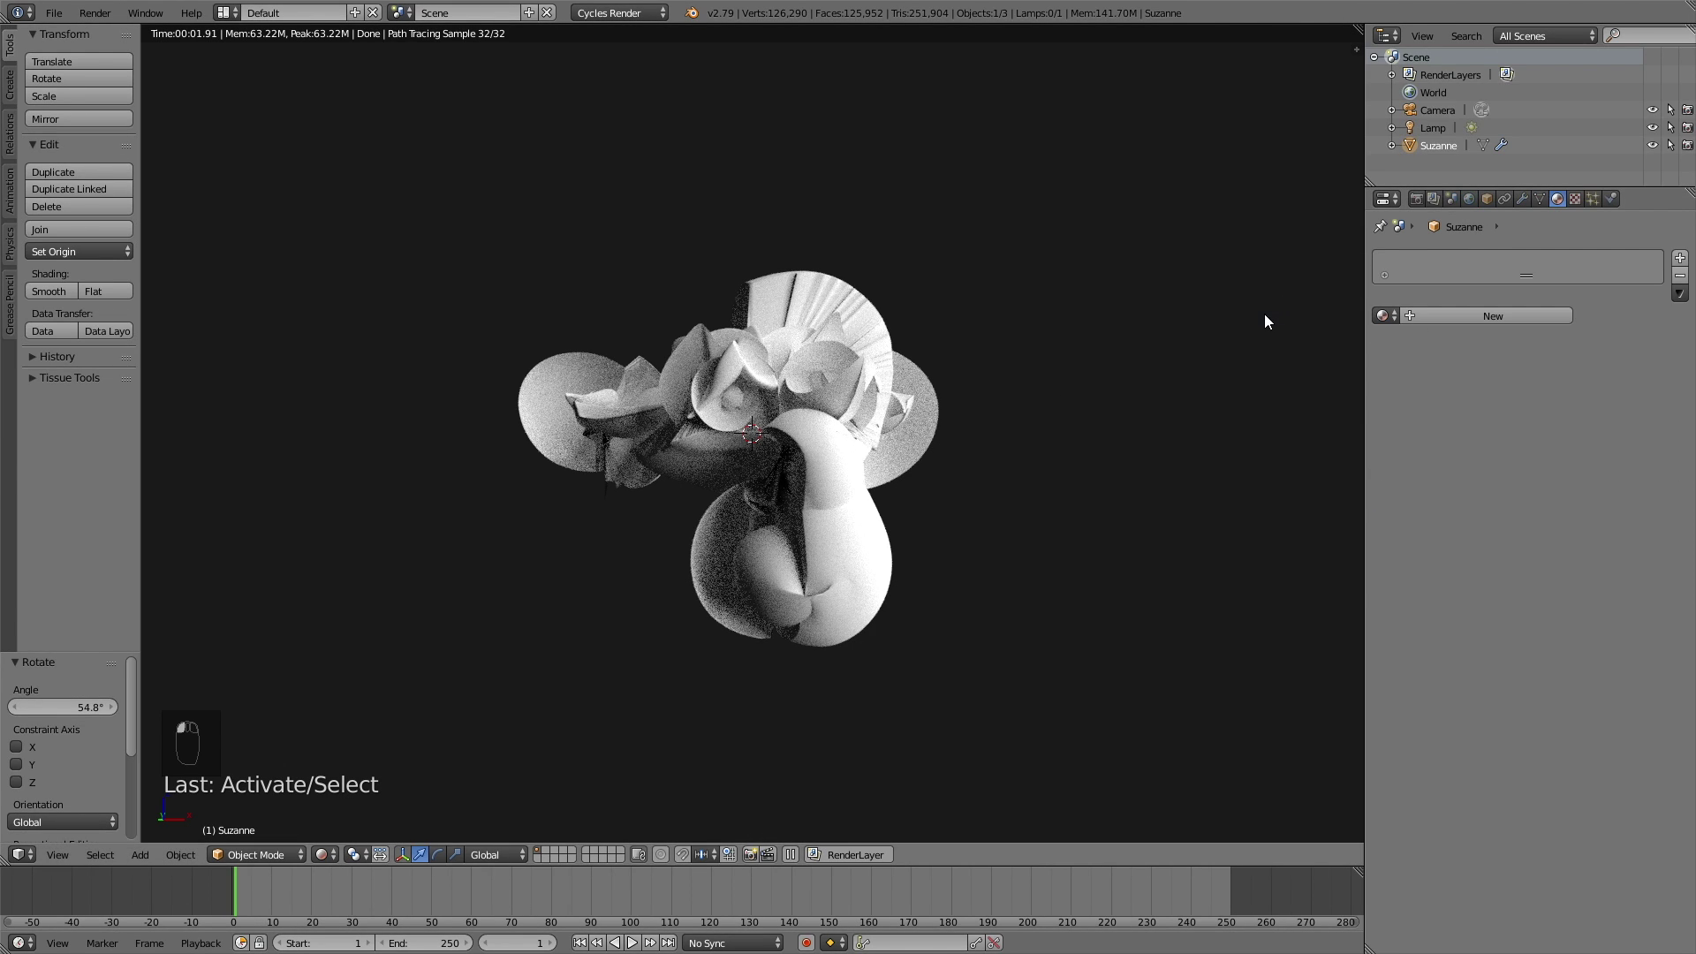
click(1461, 315)
click(1521, 412)
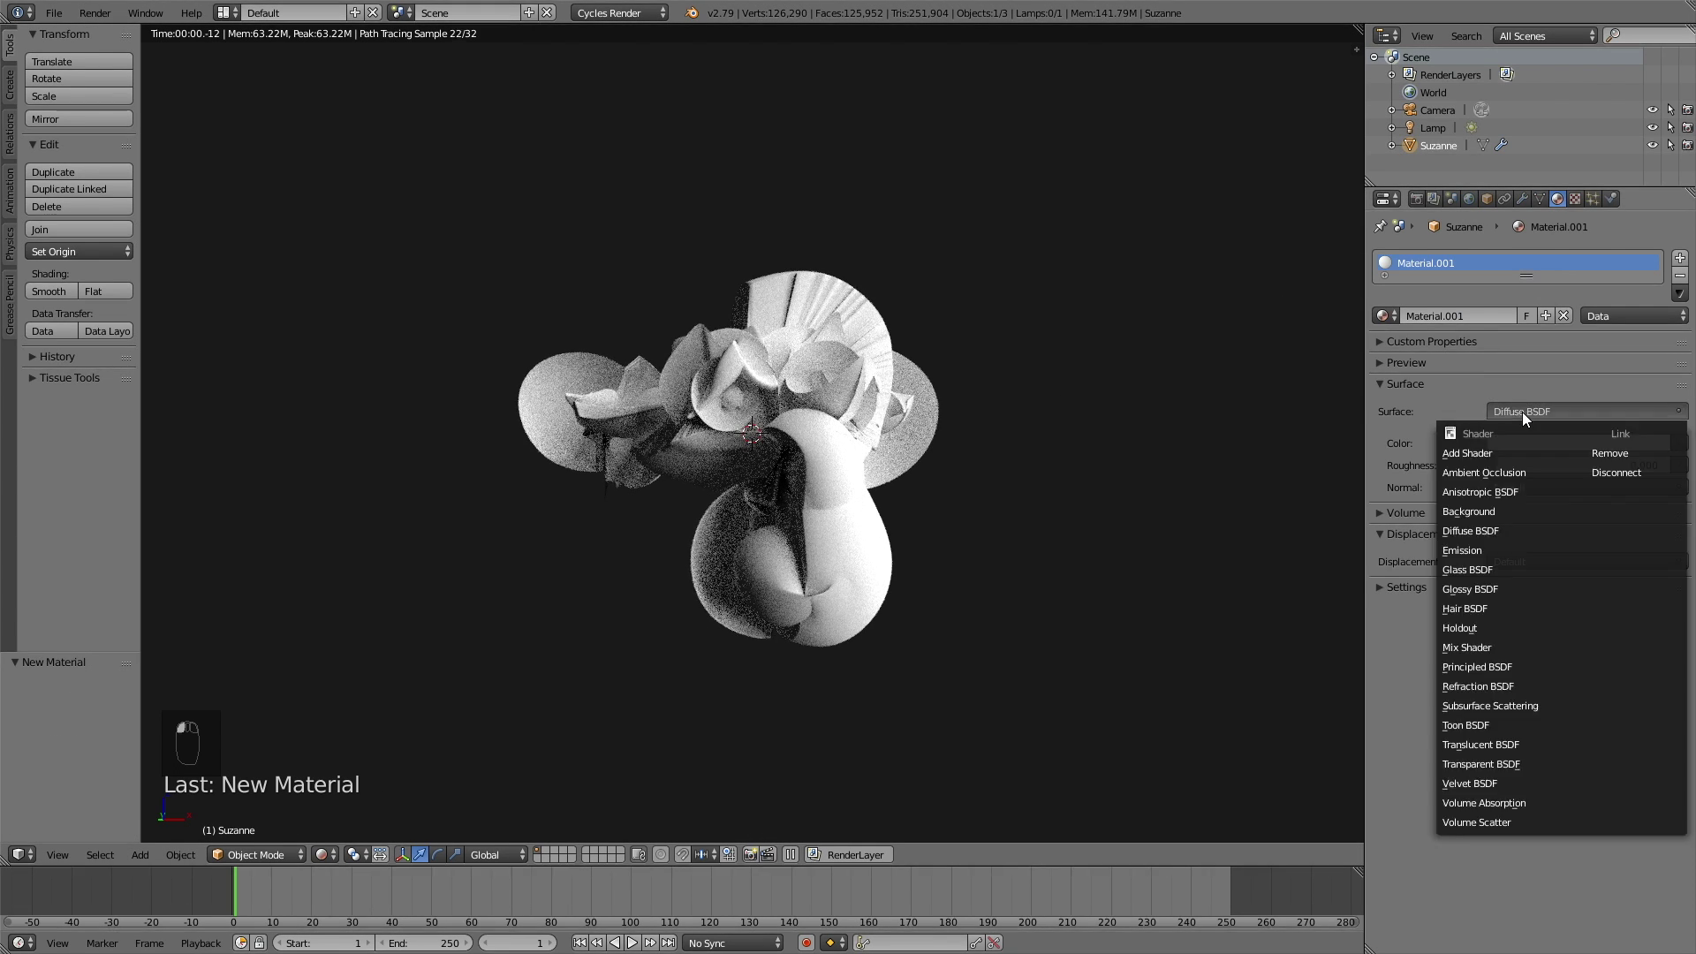
click(1495, 587)
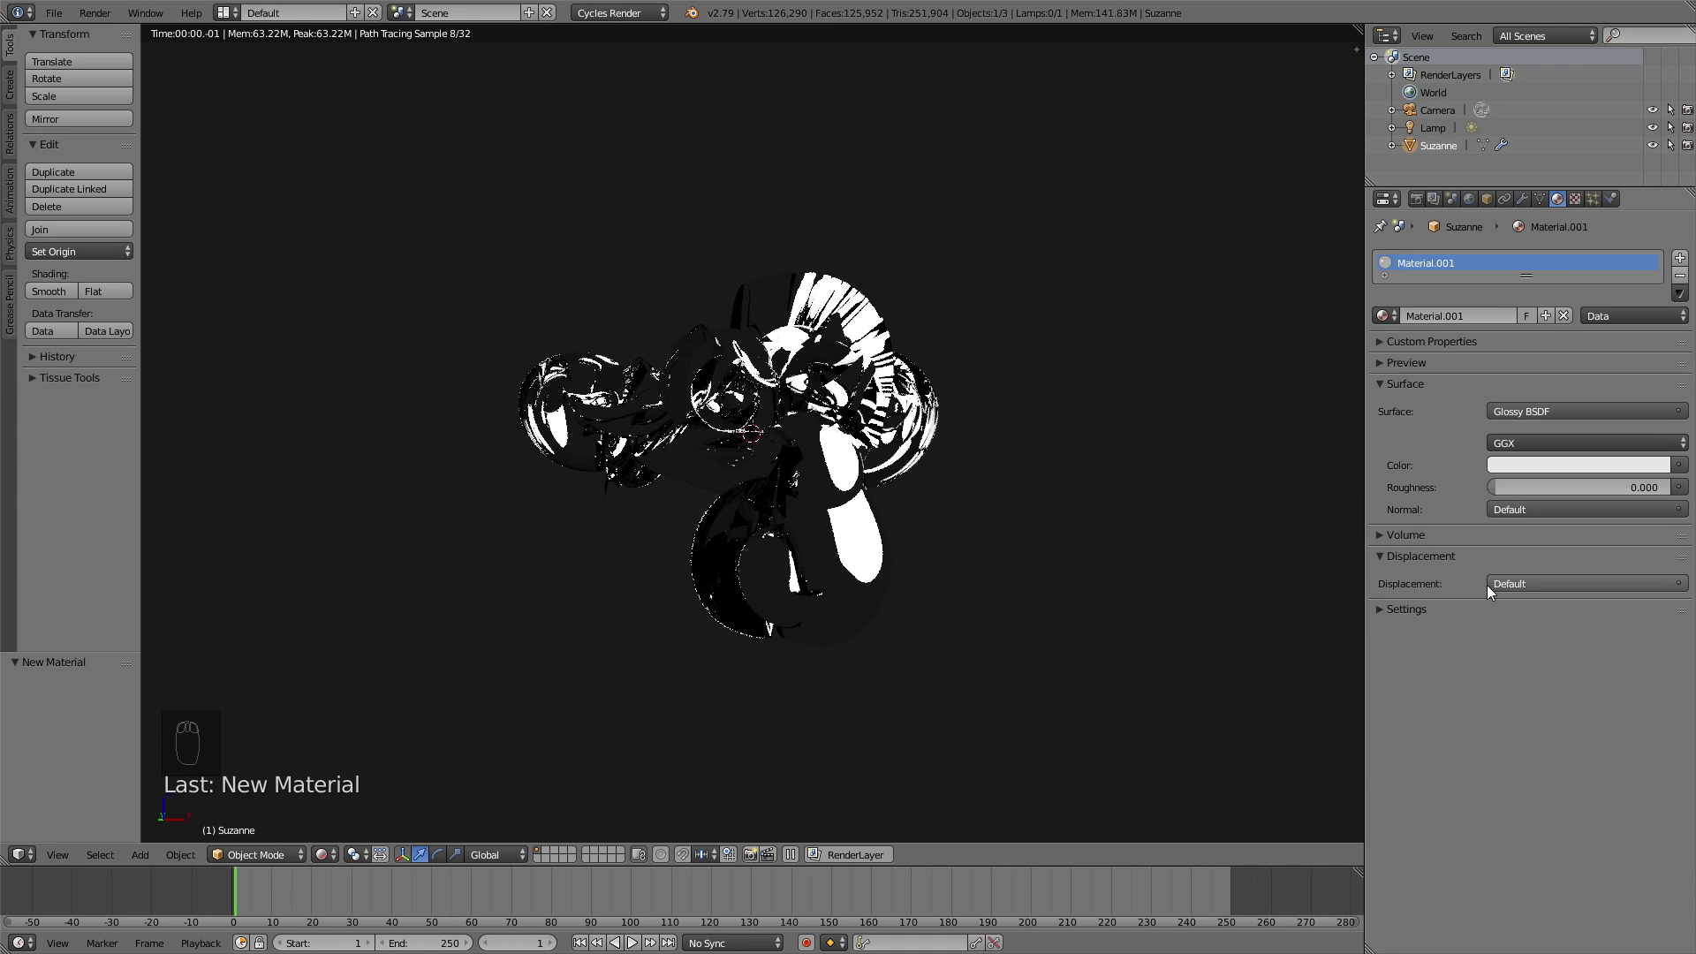
click(1551, 483)
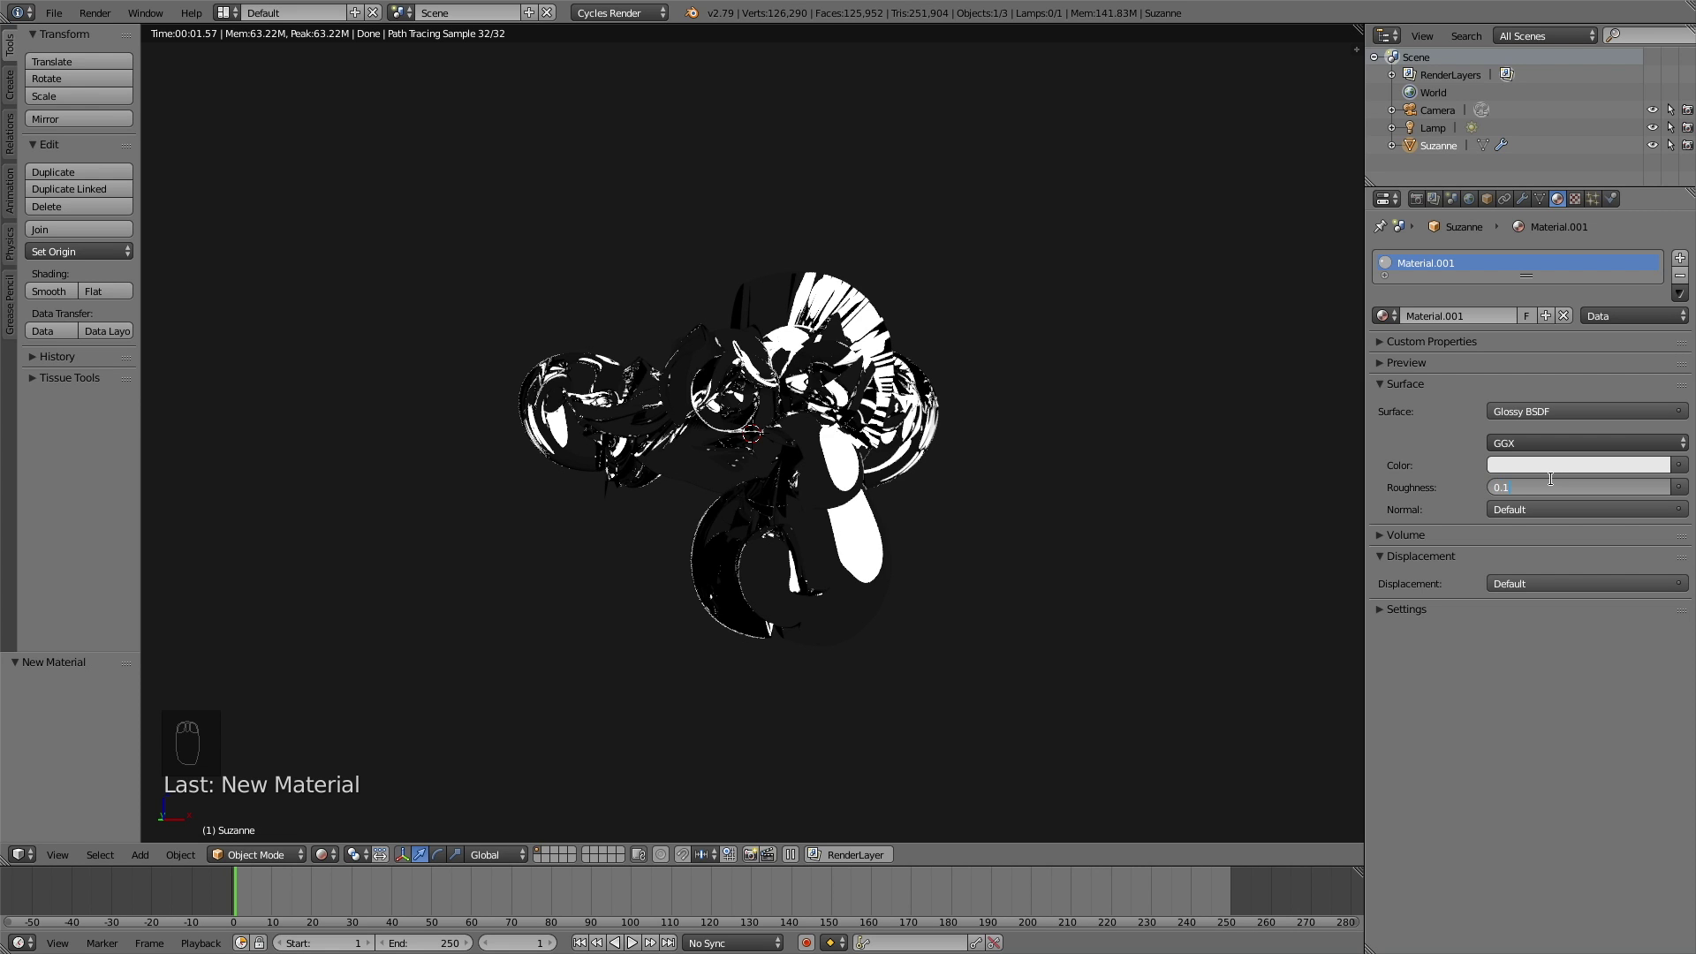
text(0.1)
key(Return)
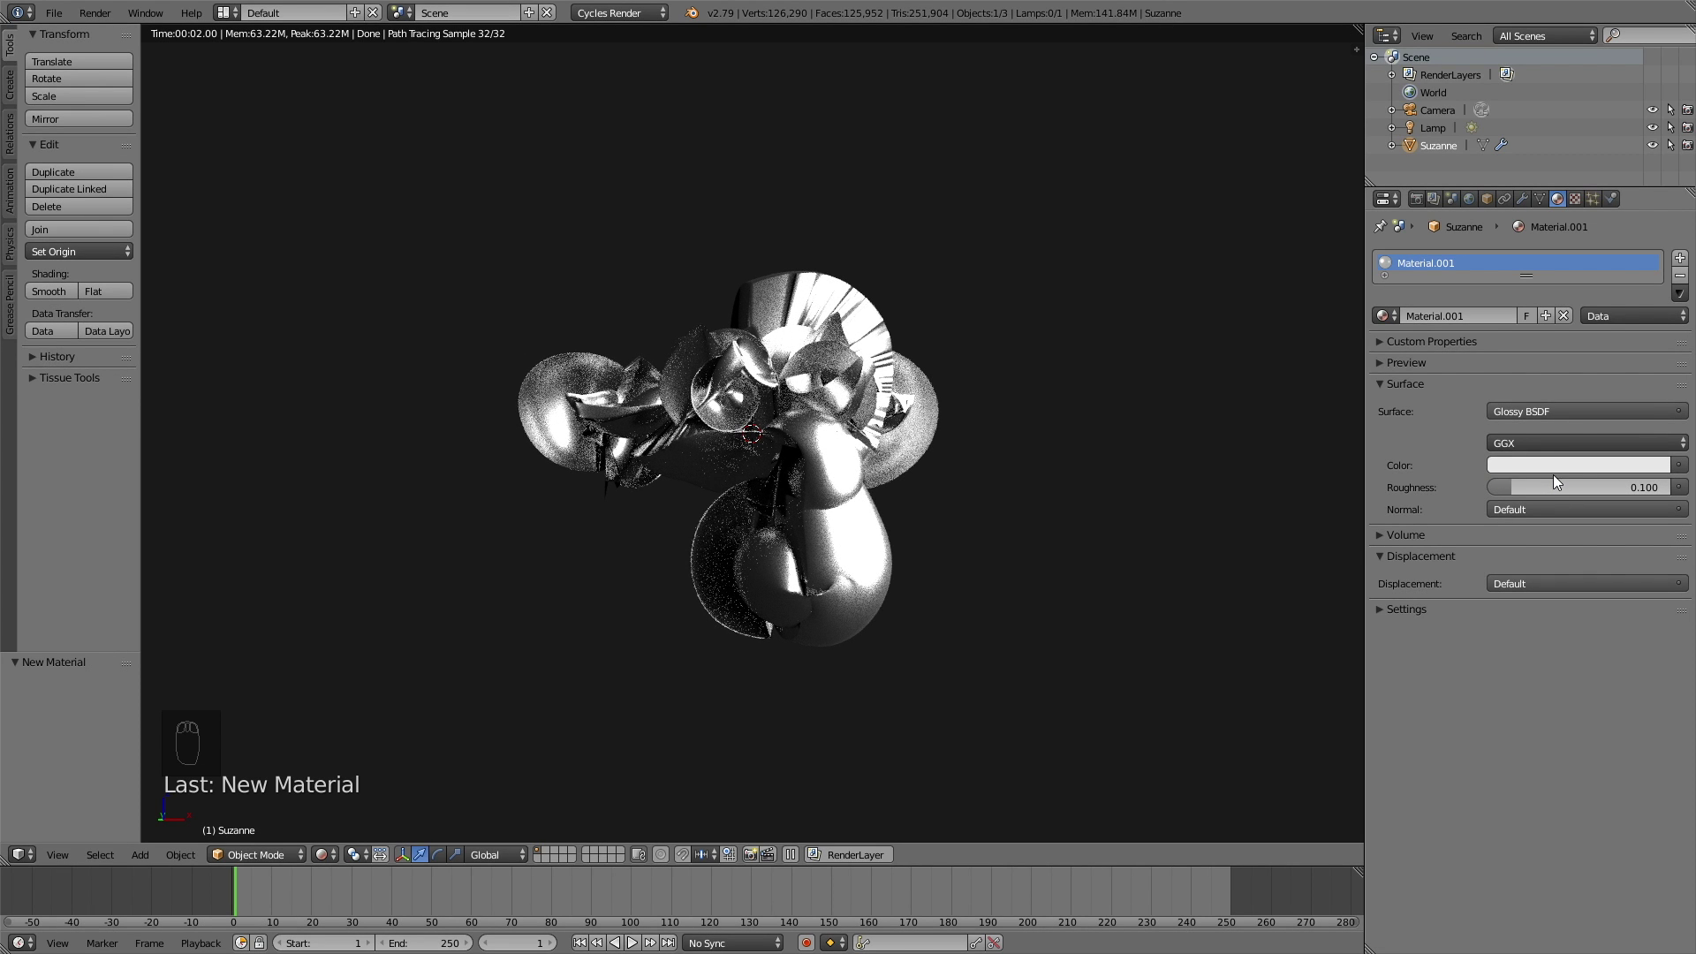
click(1557, 469)
Shift the glossy colour toward orange, with green 0.307 and blue 0.1.
mouse_move(1604, 267)
mouse_down()
mouse_move(1546, 249)
mouse_move(1544, 290)
mouse_move(1562, 299)
mouse_up()
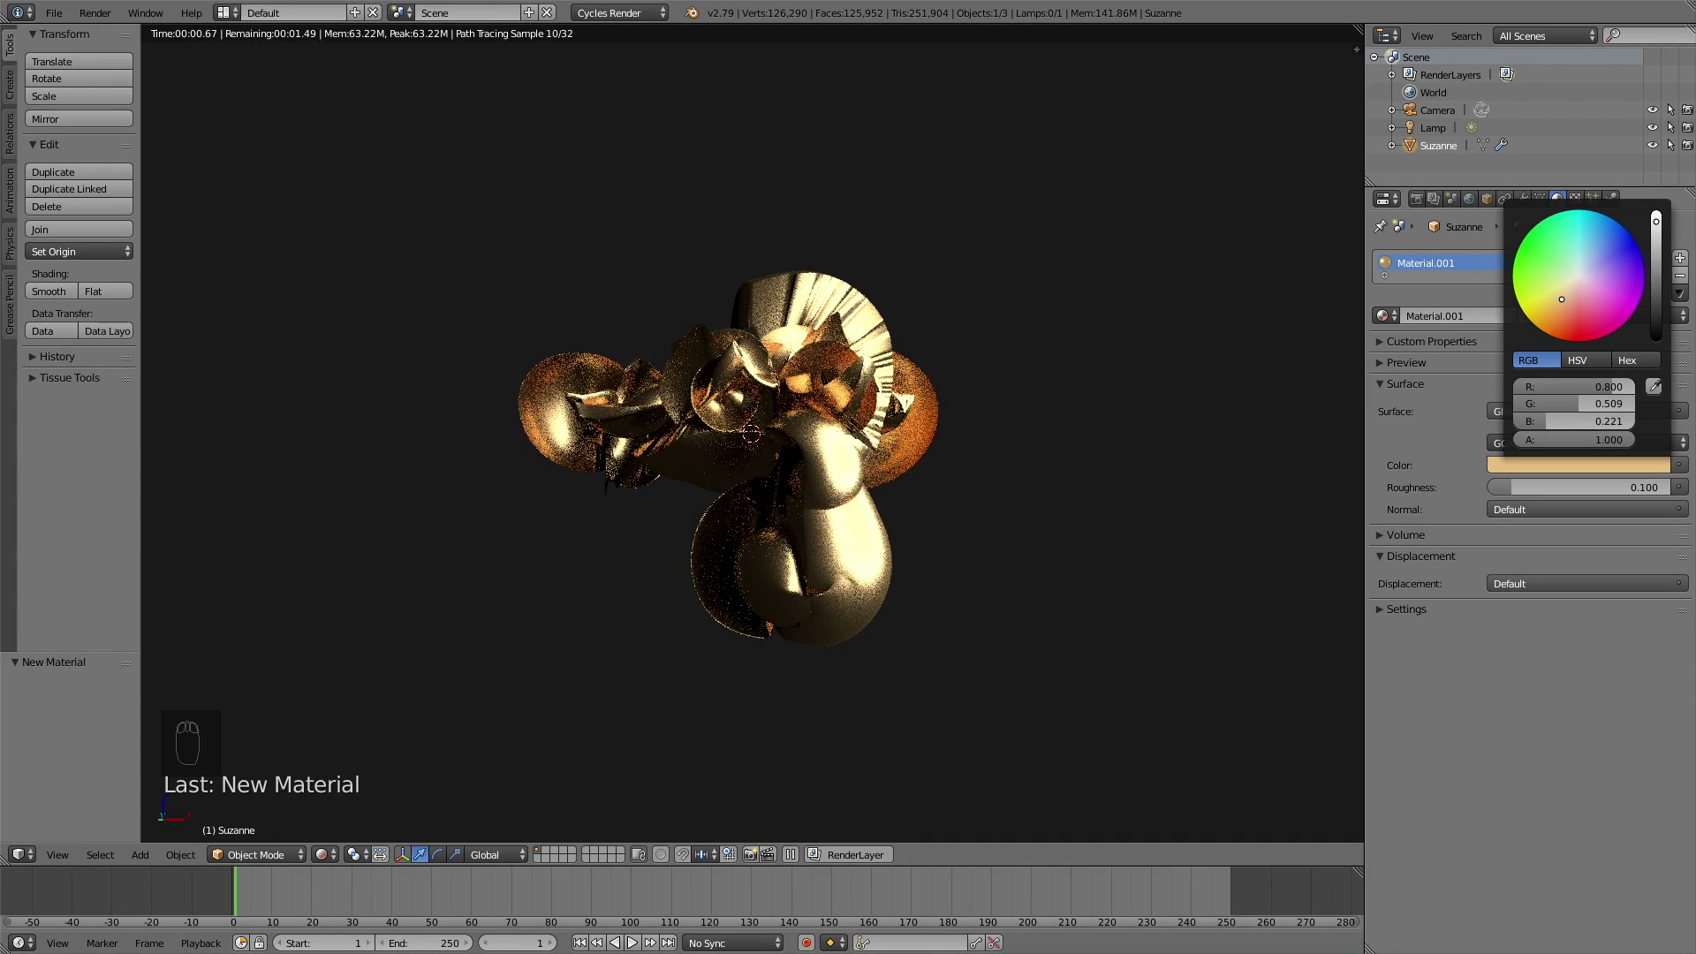
click(1586, 404)
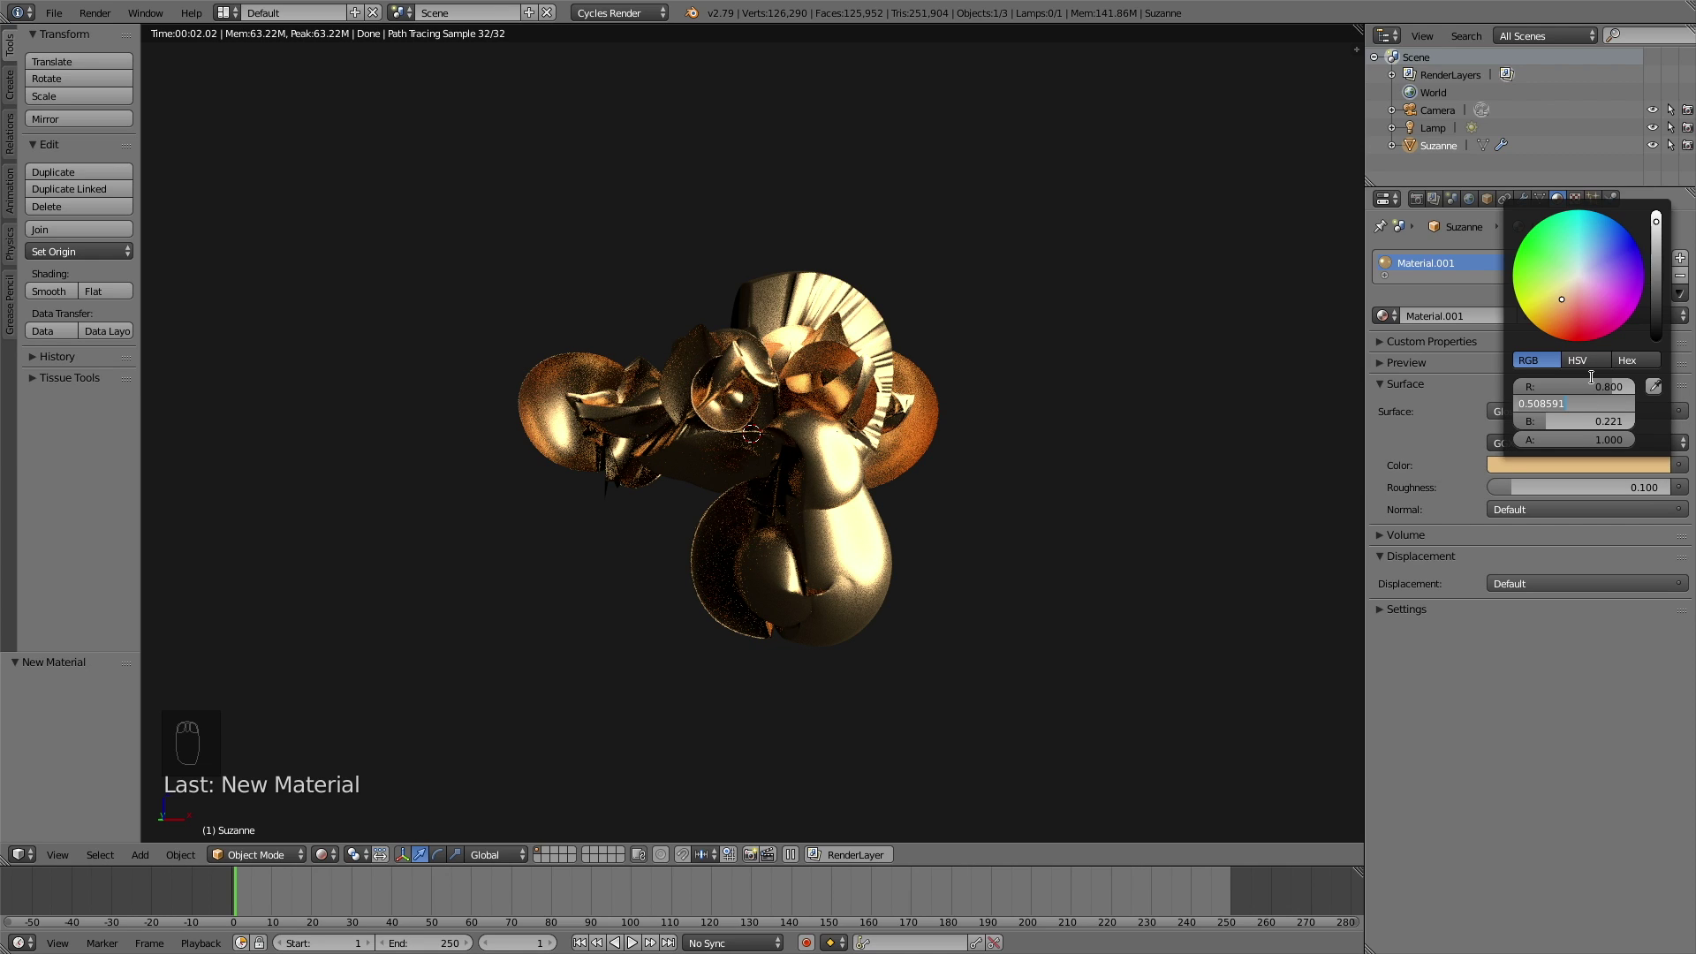
text(0.307)
key(Return)
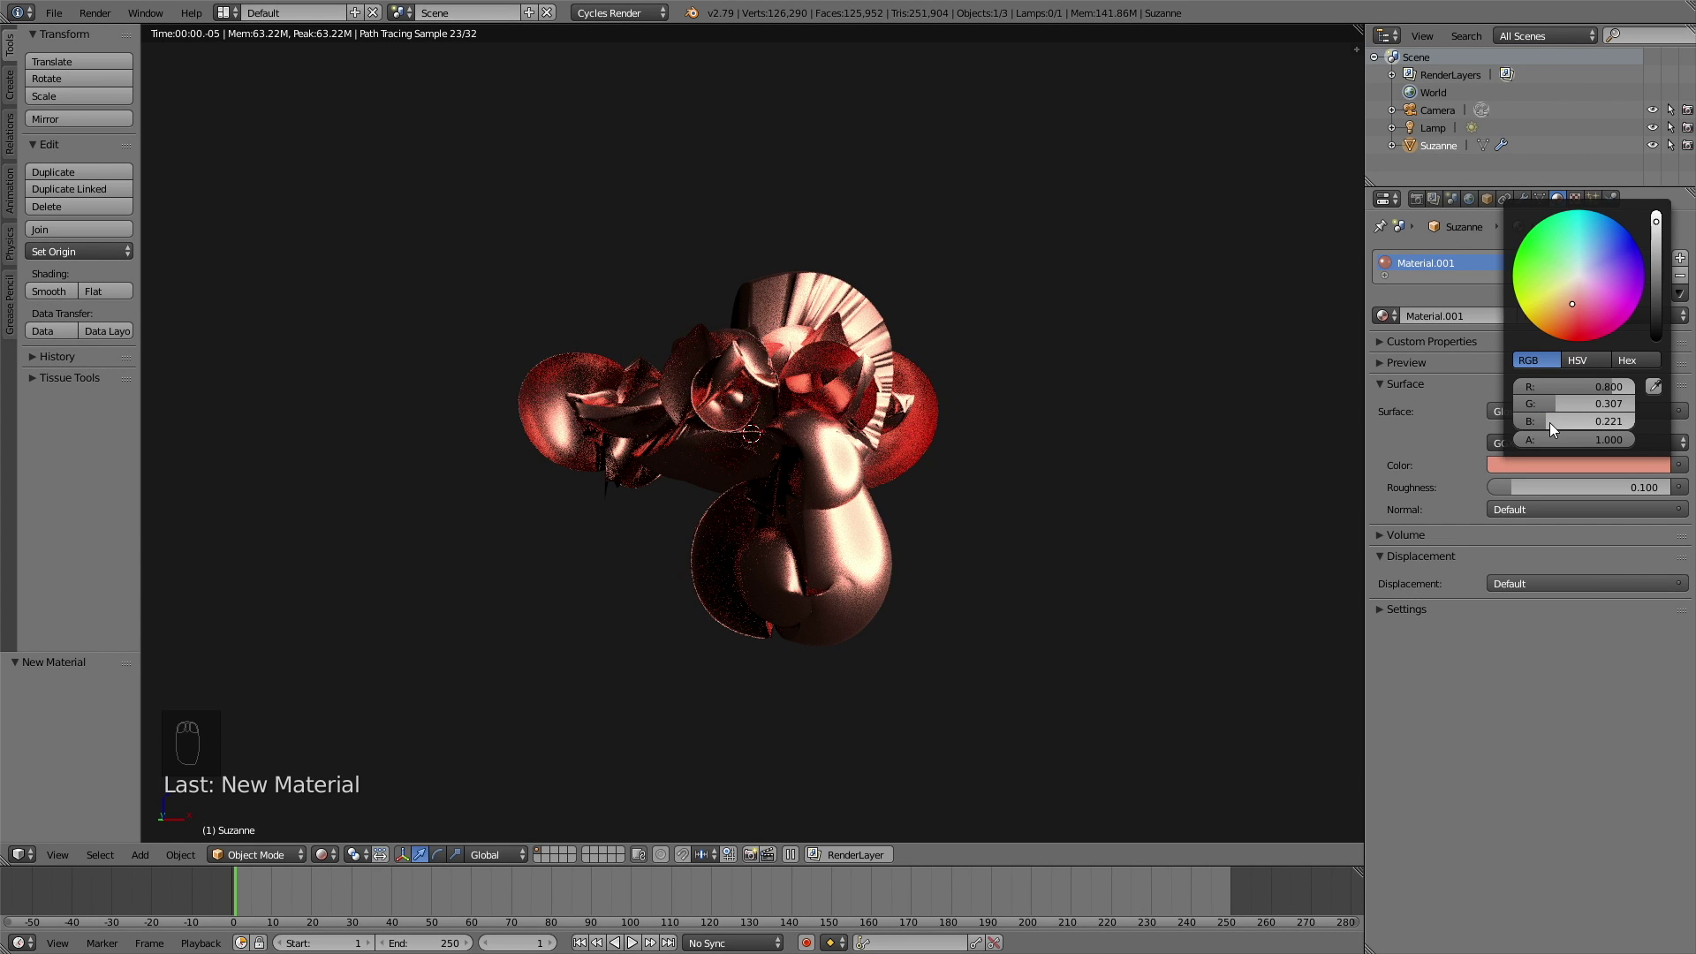
click(1550, 423)
key(BackSpace)
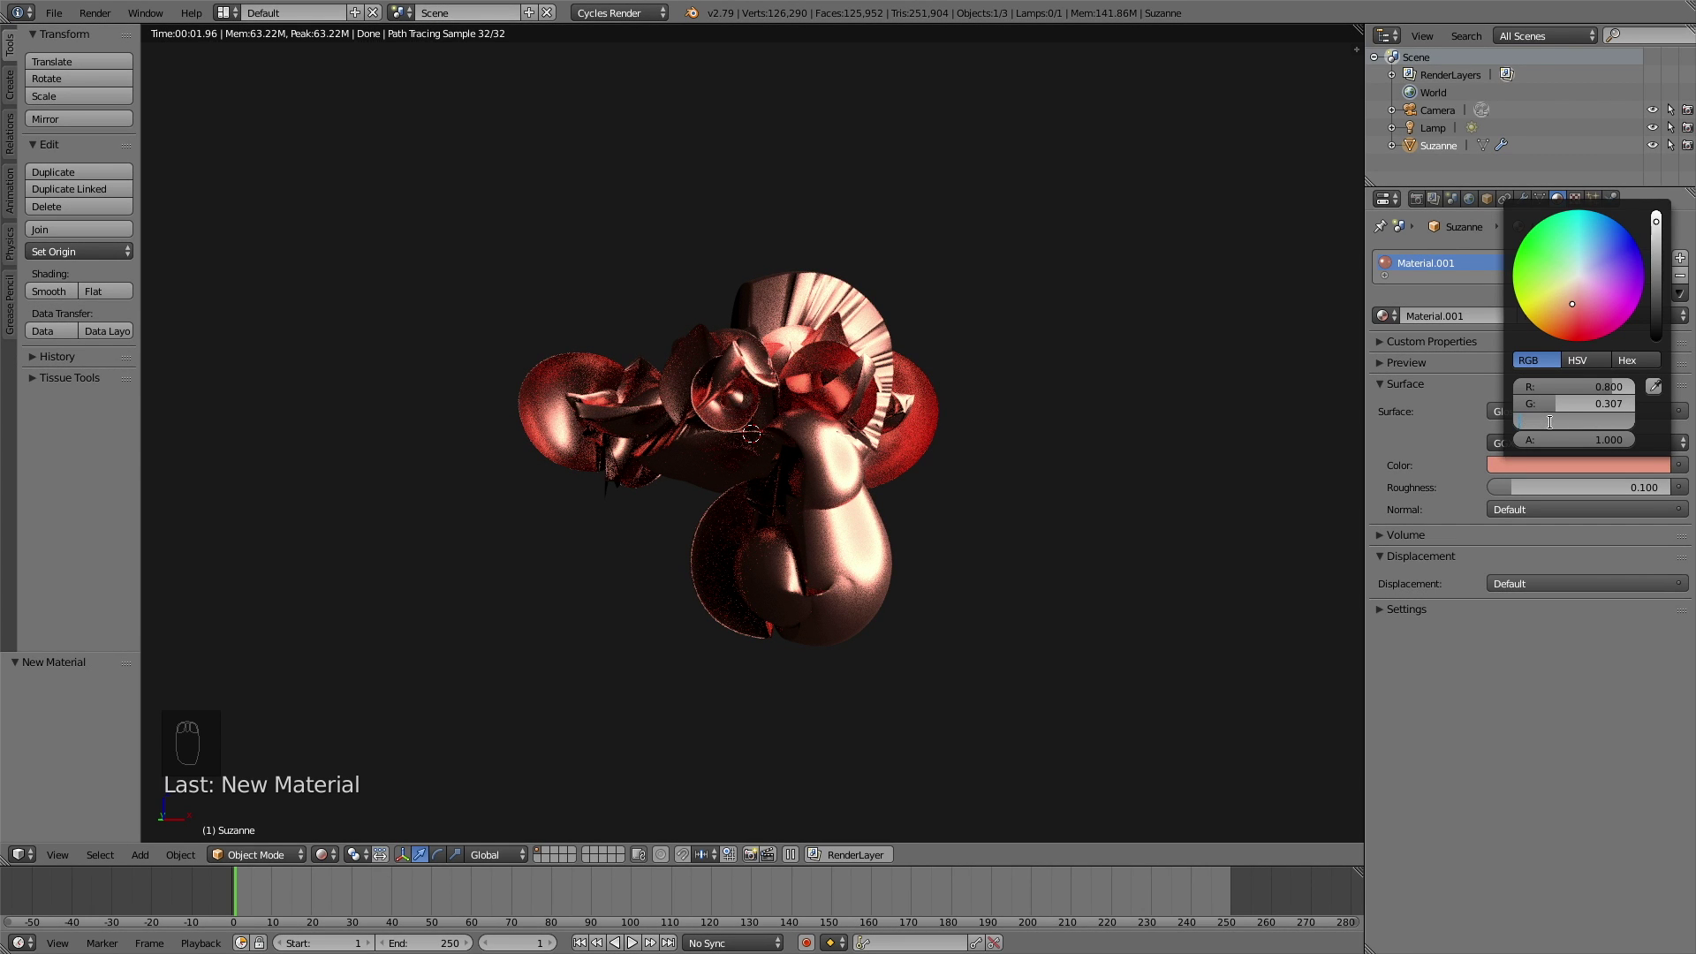
text(0.117)
key(Return)
middle_drag(1058, 512, 958, 551)
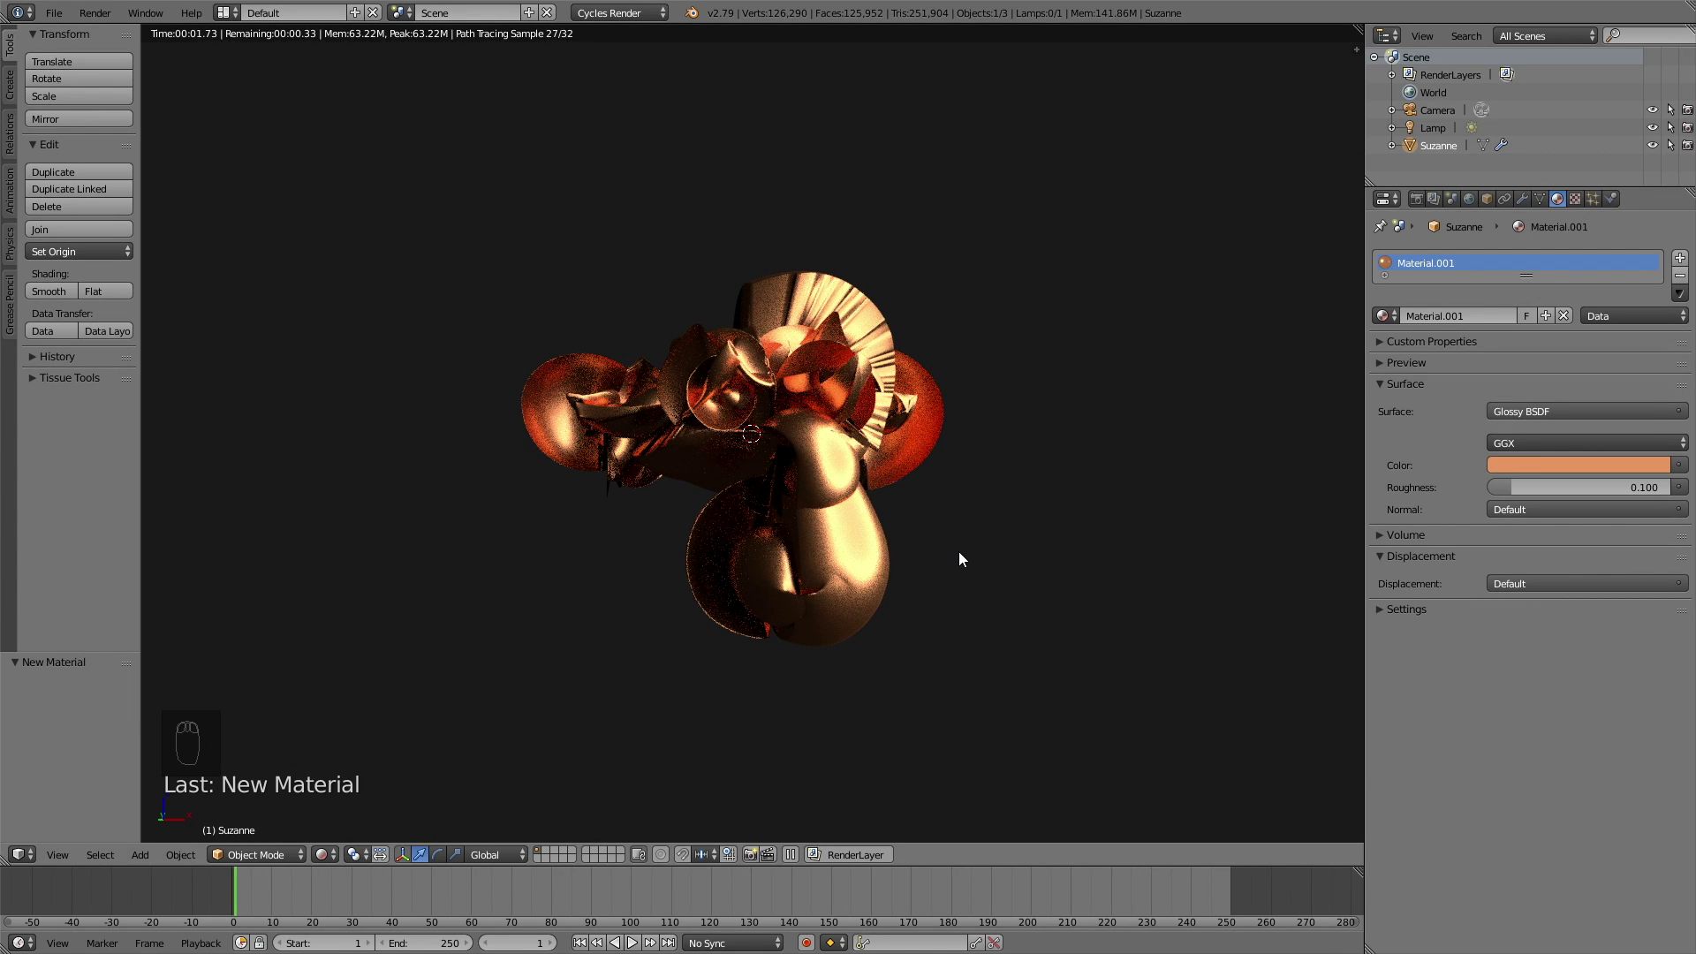
key(KP_0)
Fly the camera to a more level position framing the copper Suzanne, checking the rendered shot.
key(shift+z)
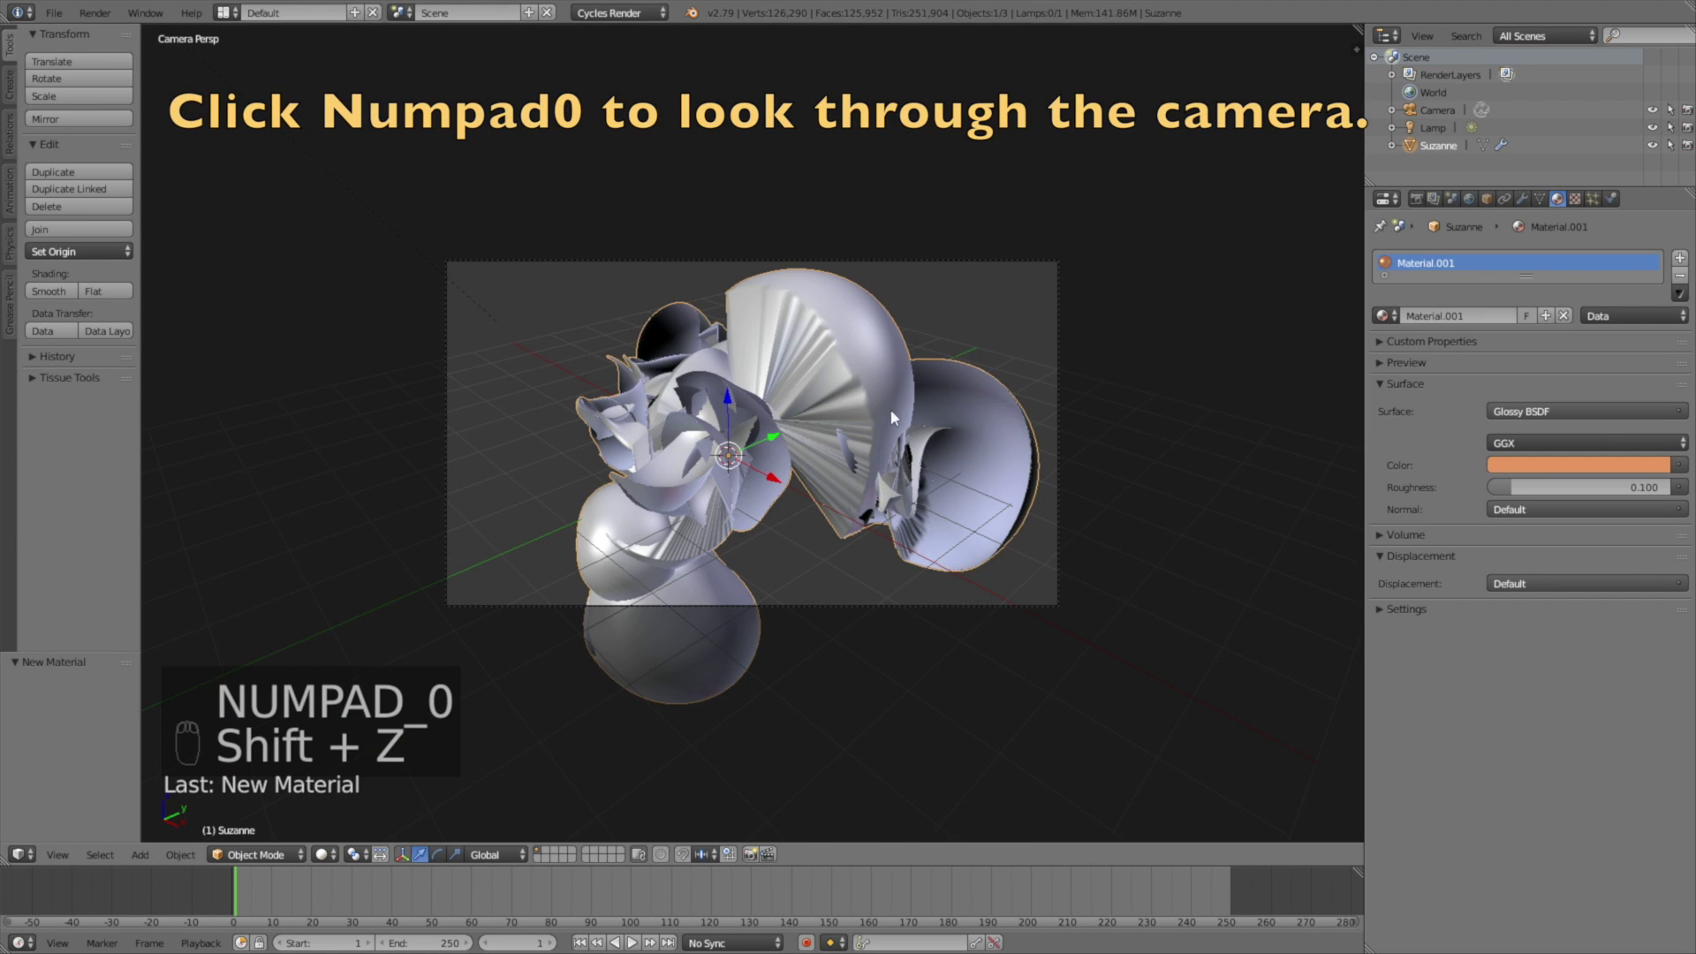
right_click(904, 260)
key(shift+f)
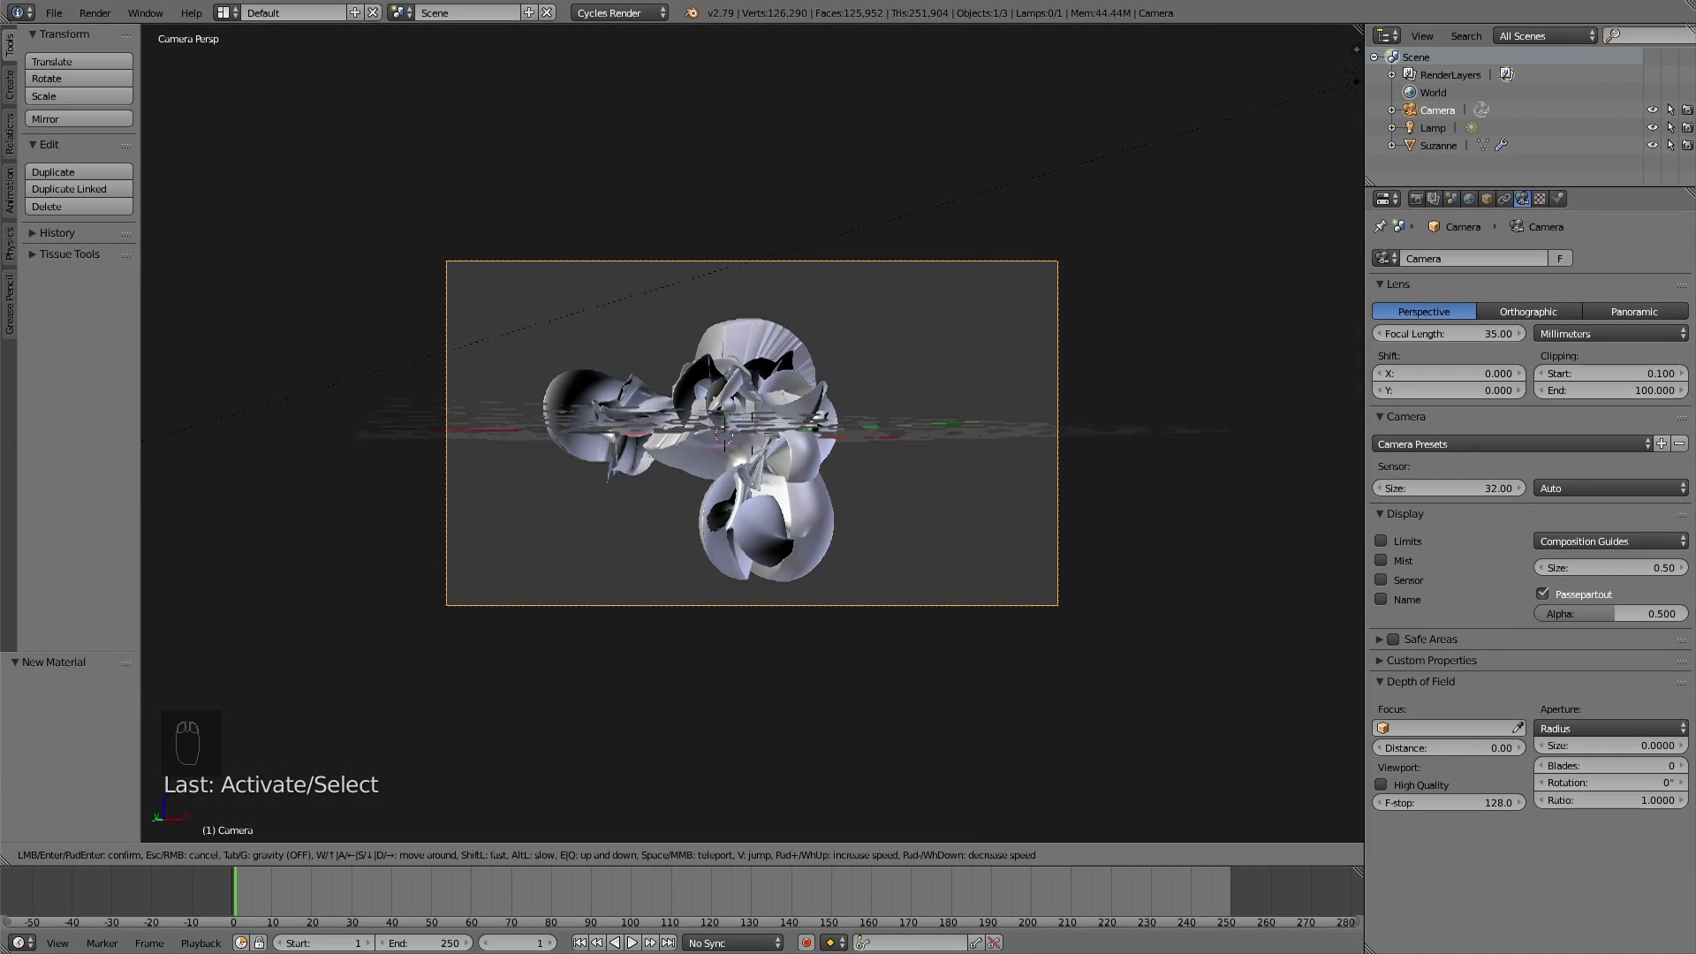
click(753, 439)
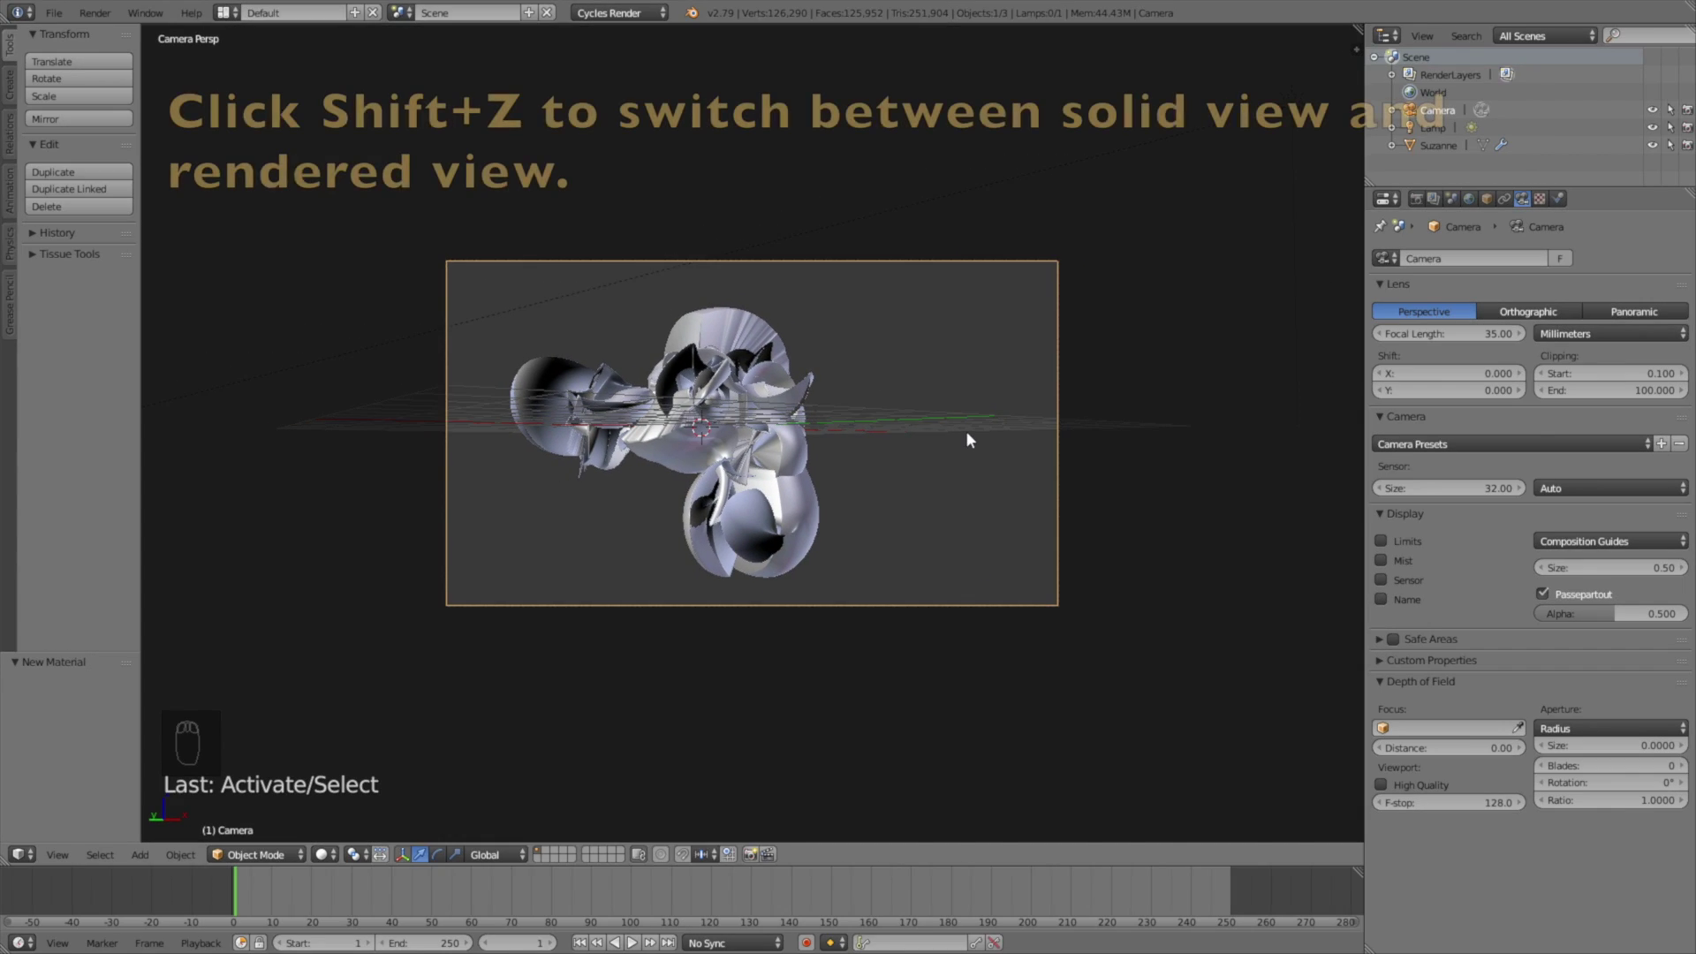
key(shift+z)
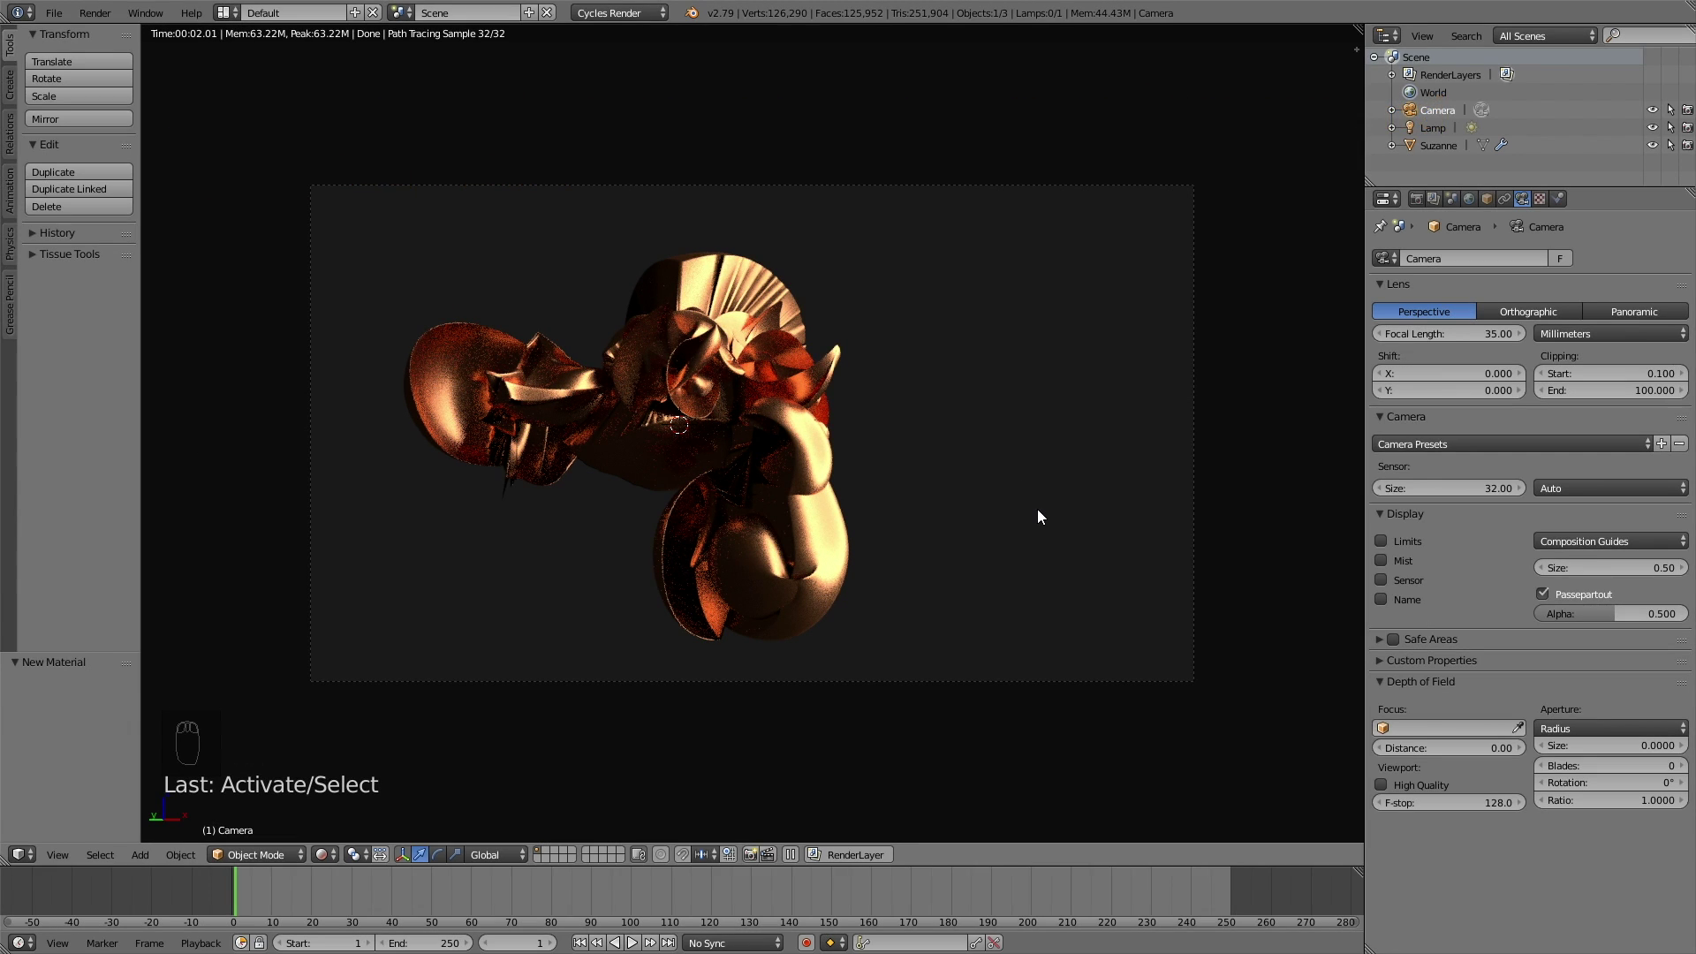
key(shift+z)
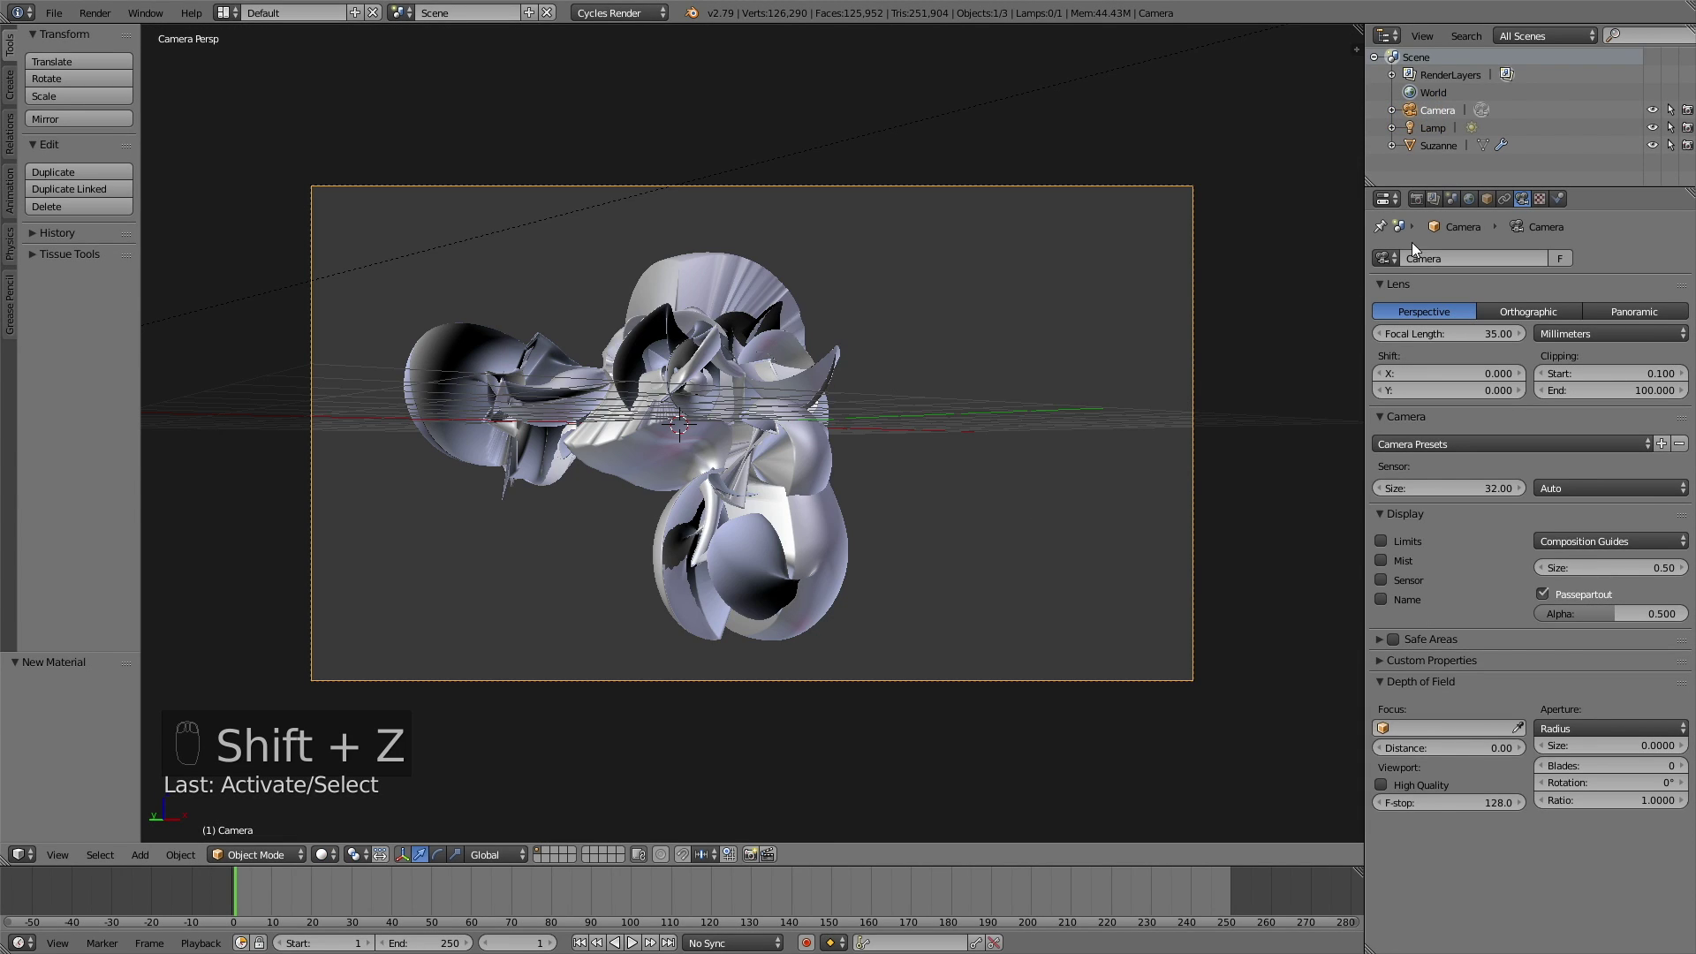
Raise the render resolution to 100% and set render samples to 300.
click(1419, 200)
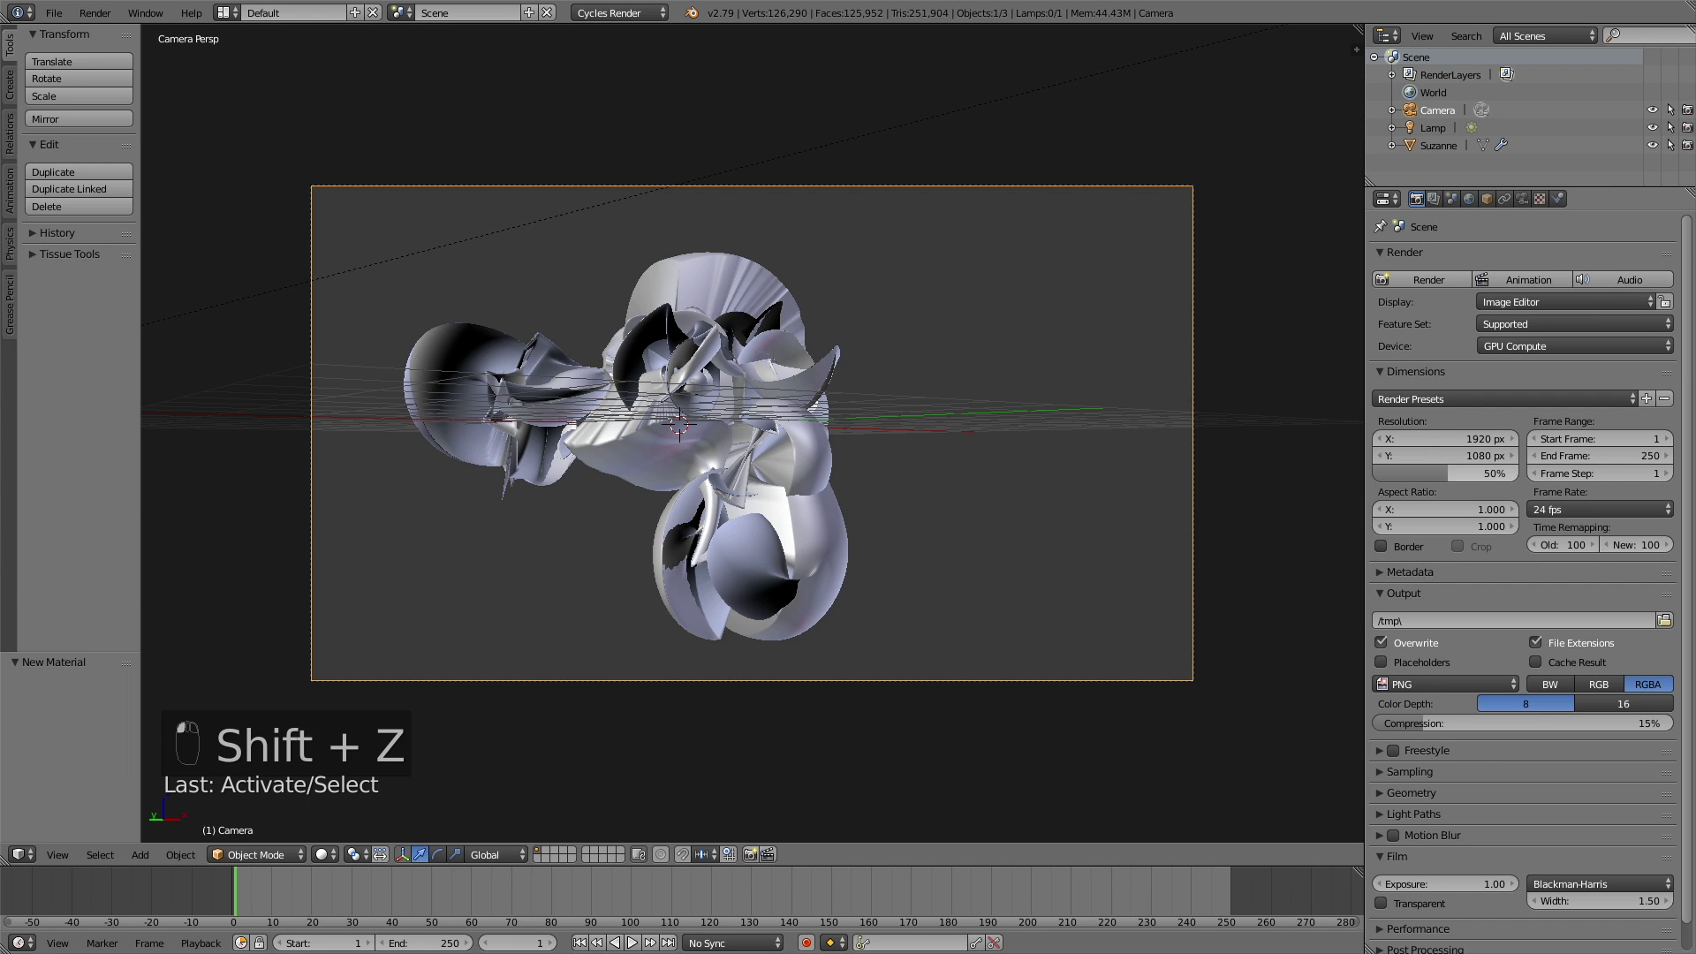
drag(1449, 474, 1519, 473)
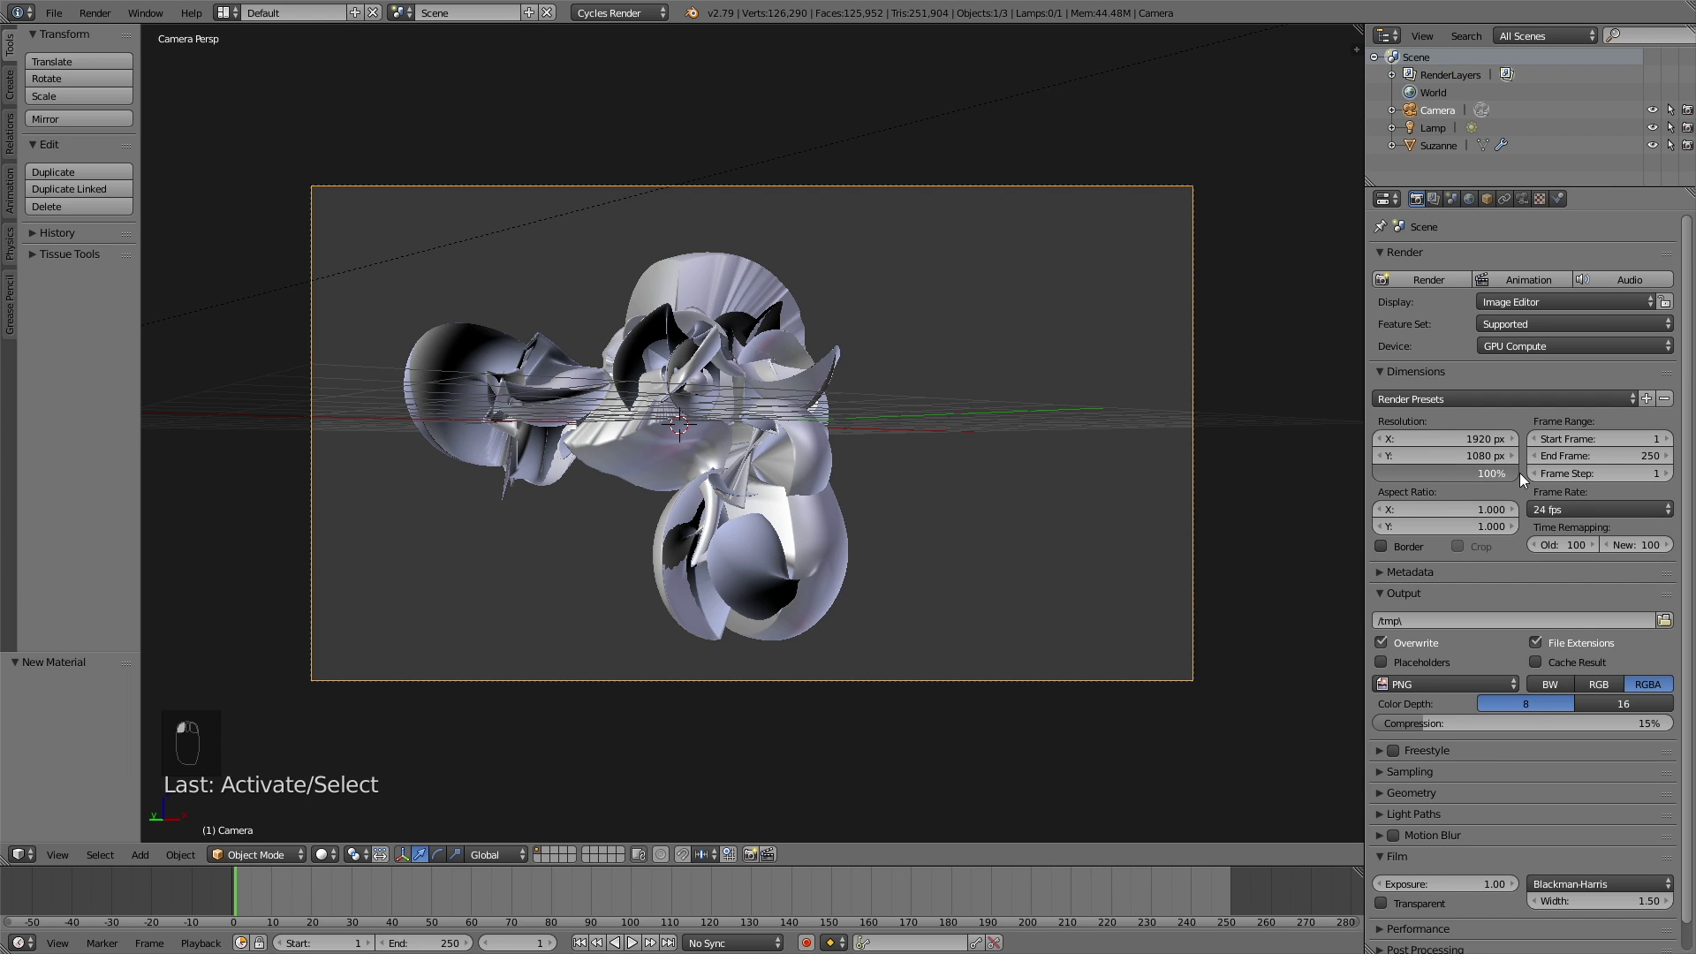
click(1435, 771)
click(1594, 857)
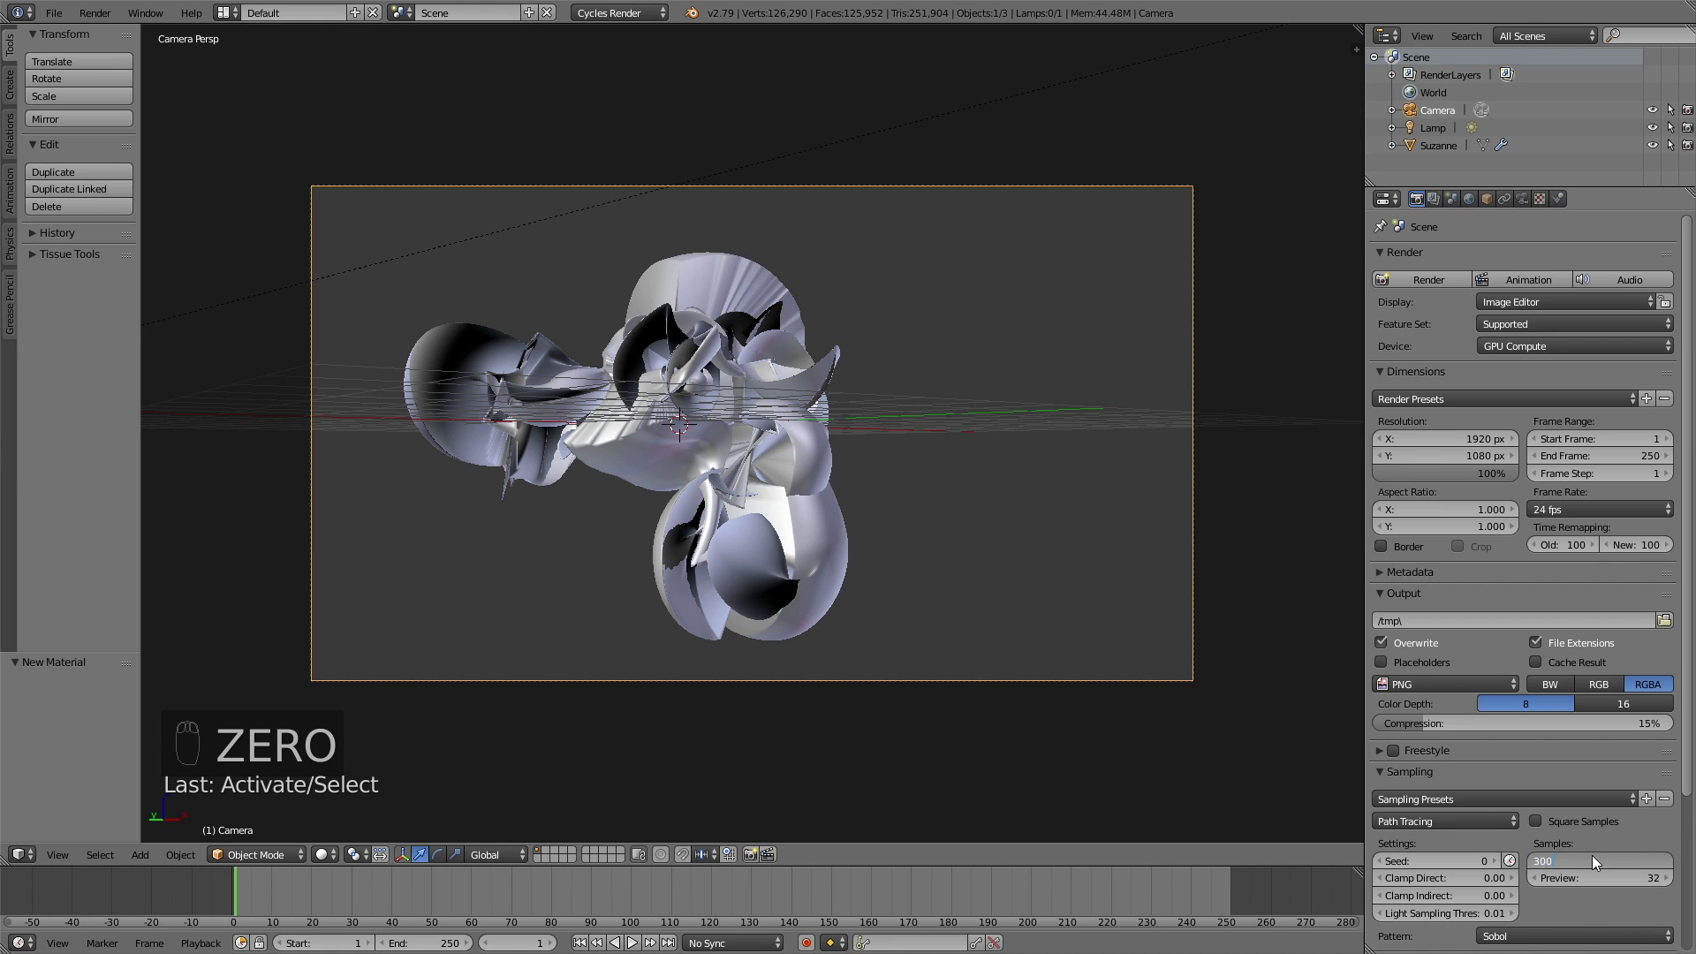
key(Return)
Set the Performance render tile size to 500.
scroll(1592, 862, down, 5)
click(1458, 902)
scroll(1455, 903, down, 4)
click(1450, 875)
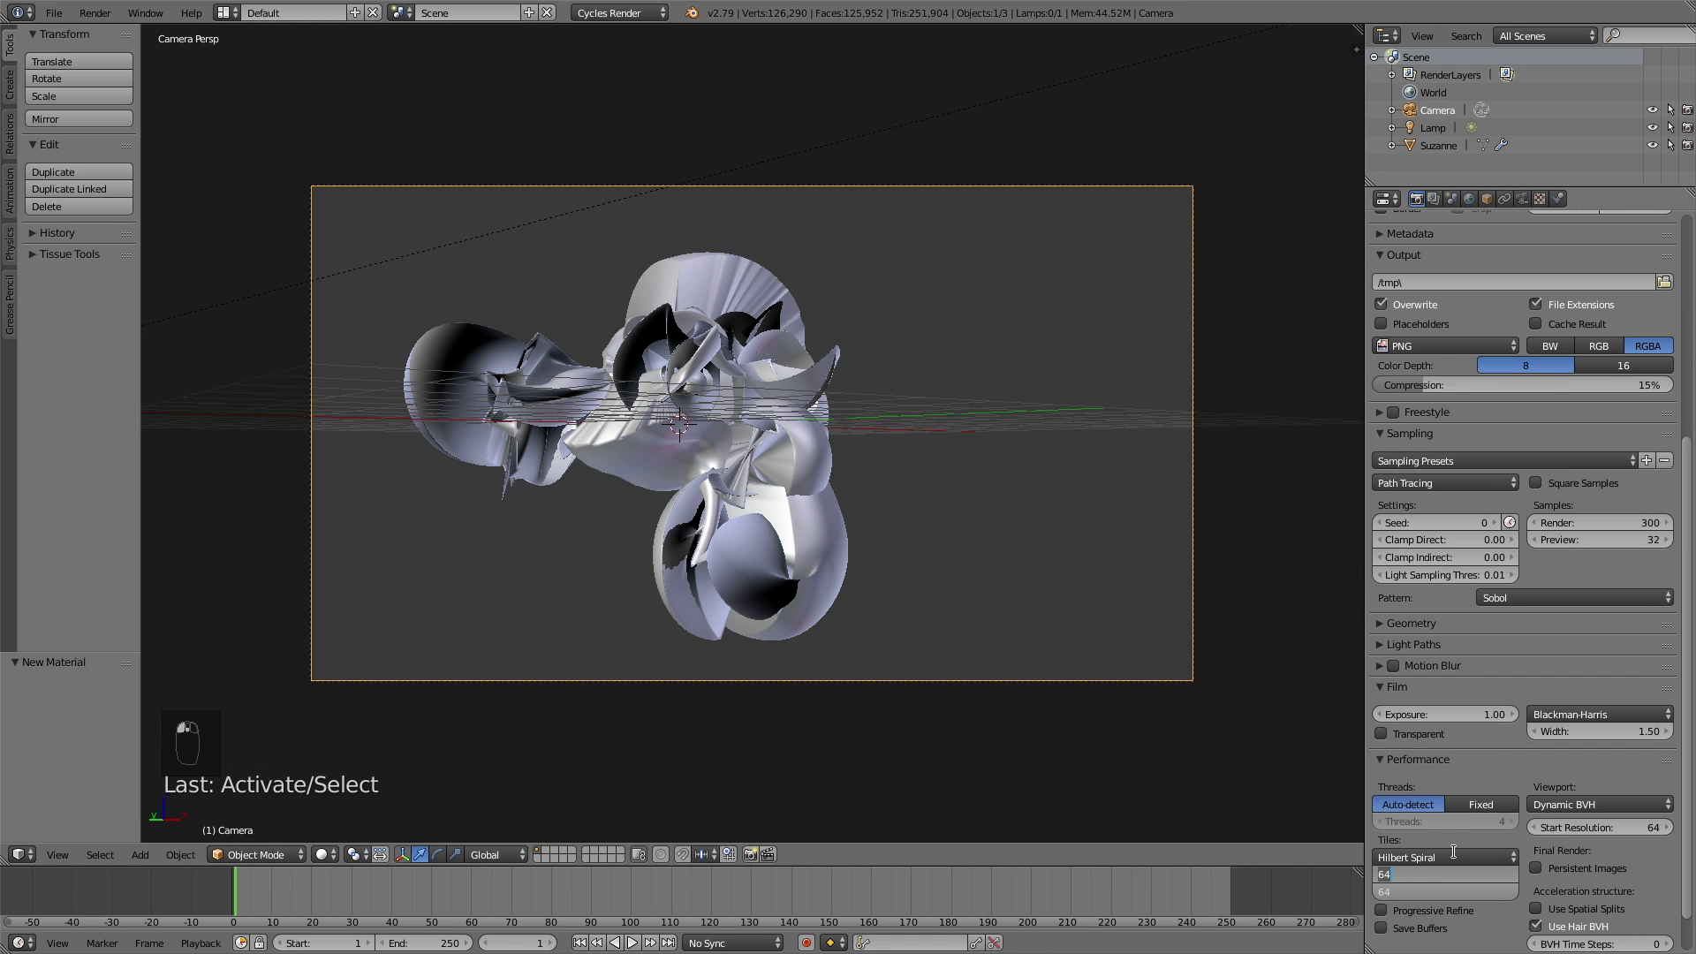
text(500)
key(Return)
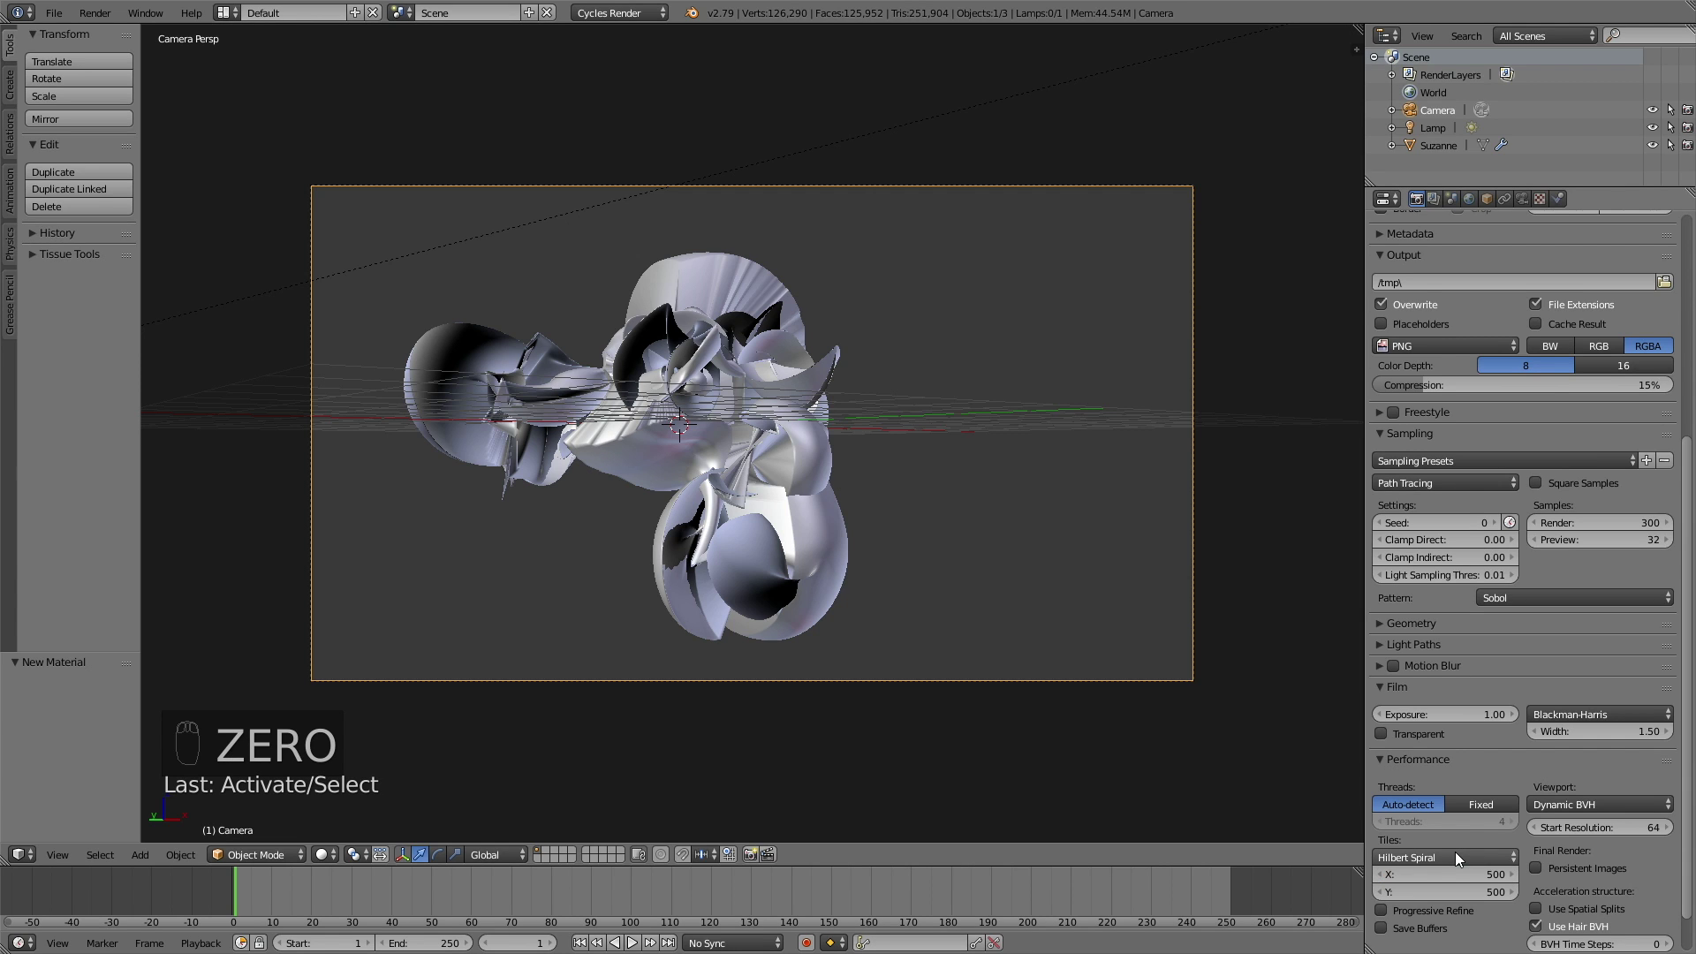
scroll(1455, 852, up, 8)
Check the render layer settings, then launch the final full-resolution render.
click(1433, 198)
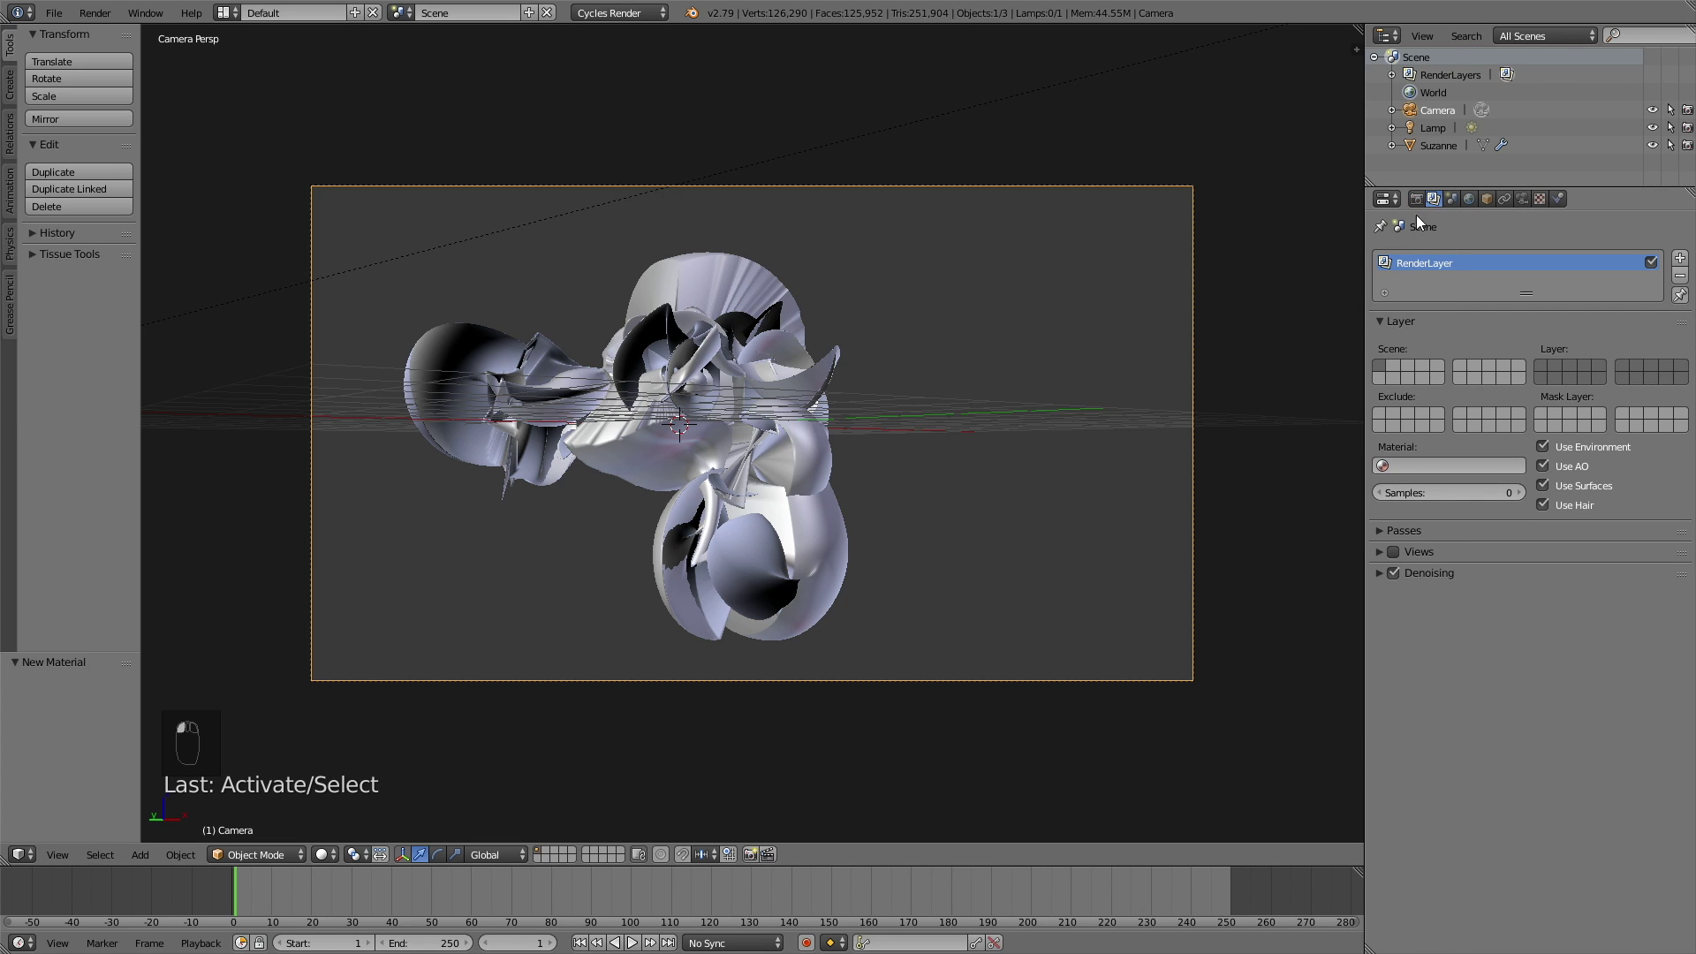
click(1417, 198)
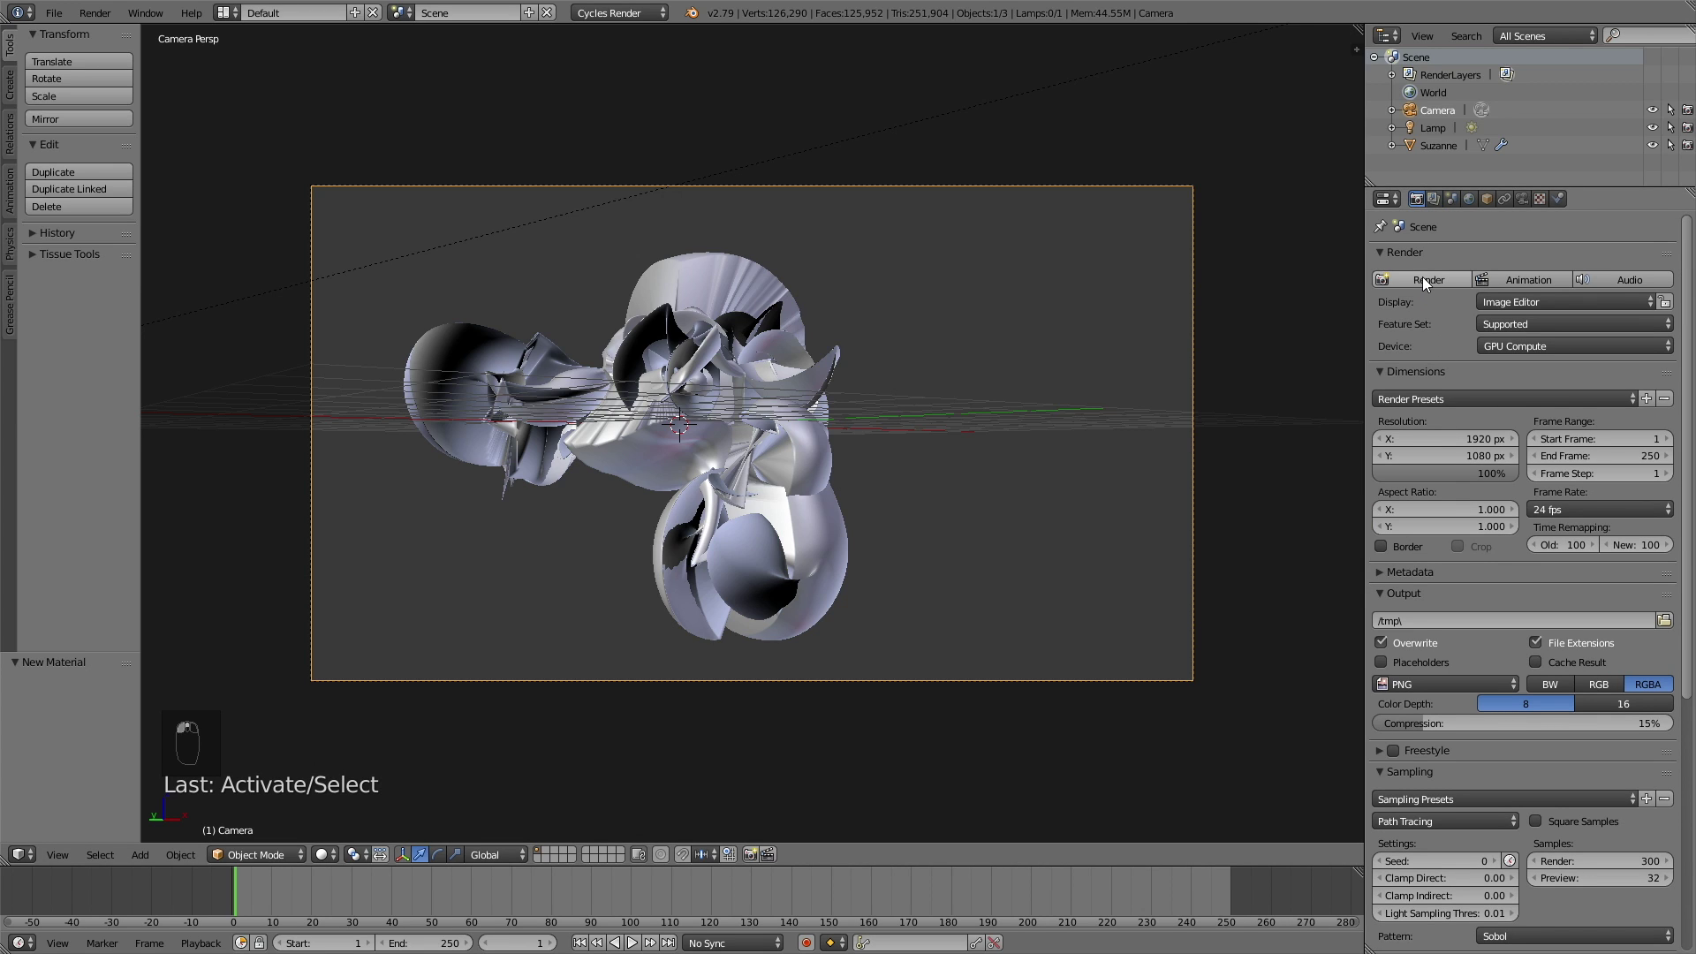
click(1423, 276)
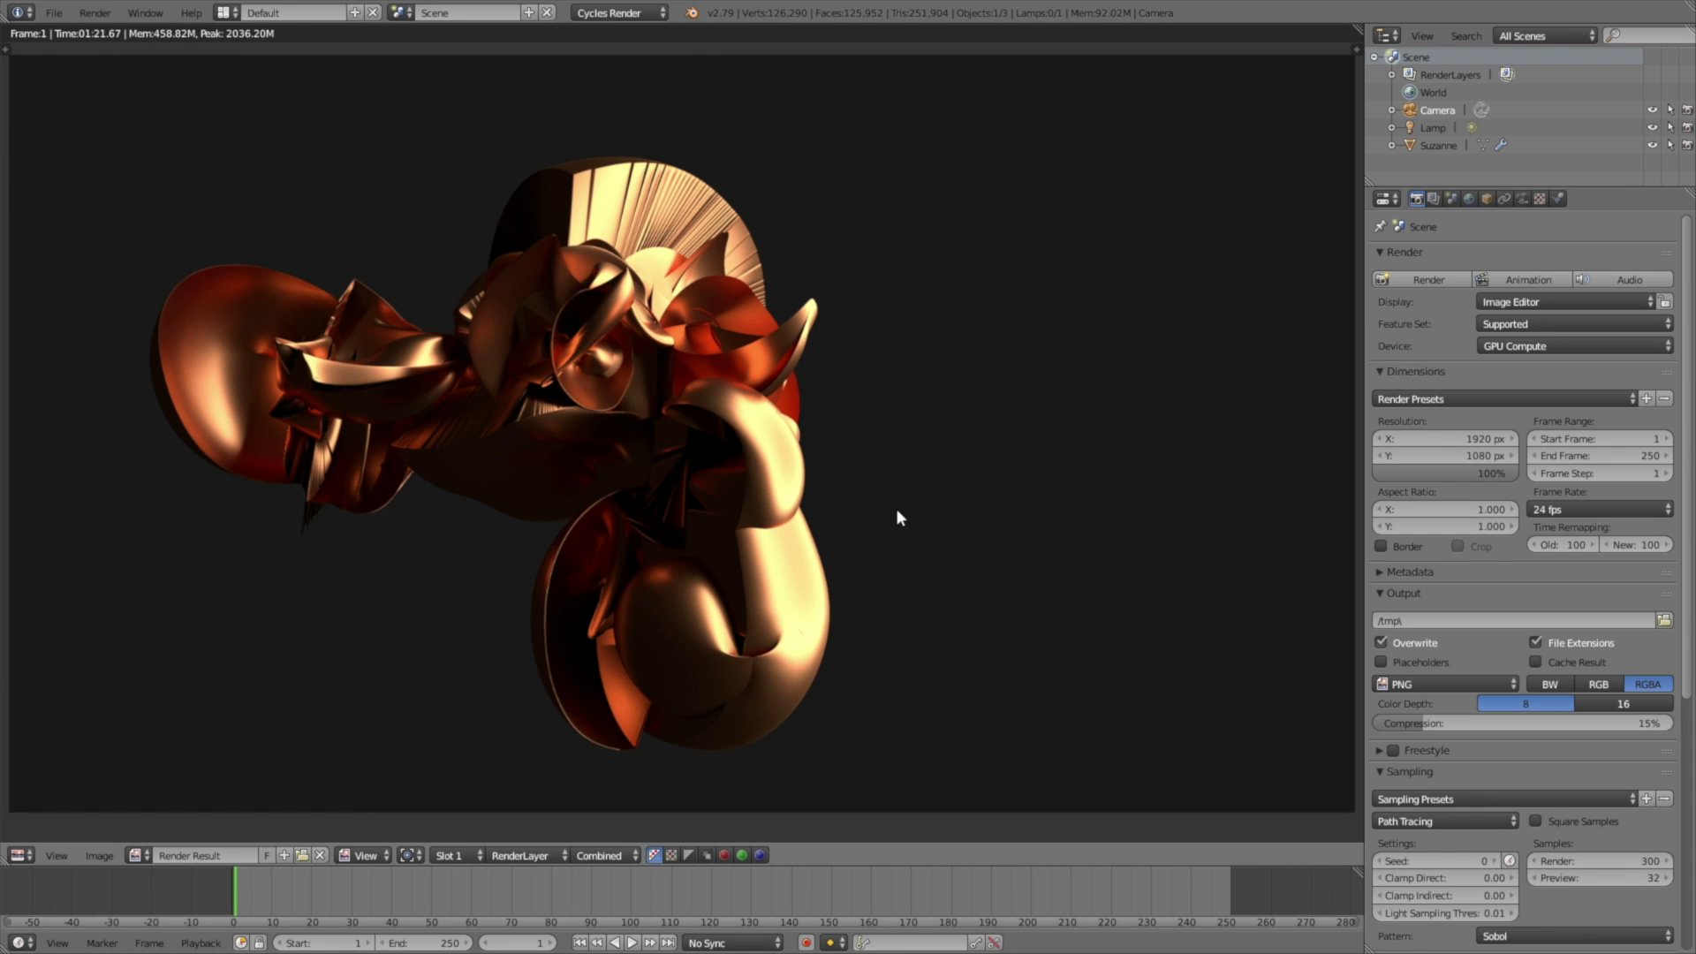
Open the Image menu for the finished copper Suzanne render.
click(99, 855)
Save the render as an image, renaming the file to 'Abstract final' in tmp.
click(150, 747)
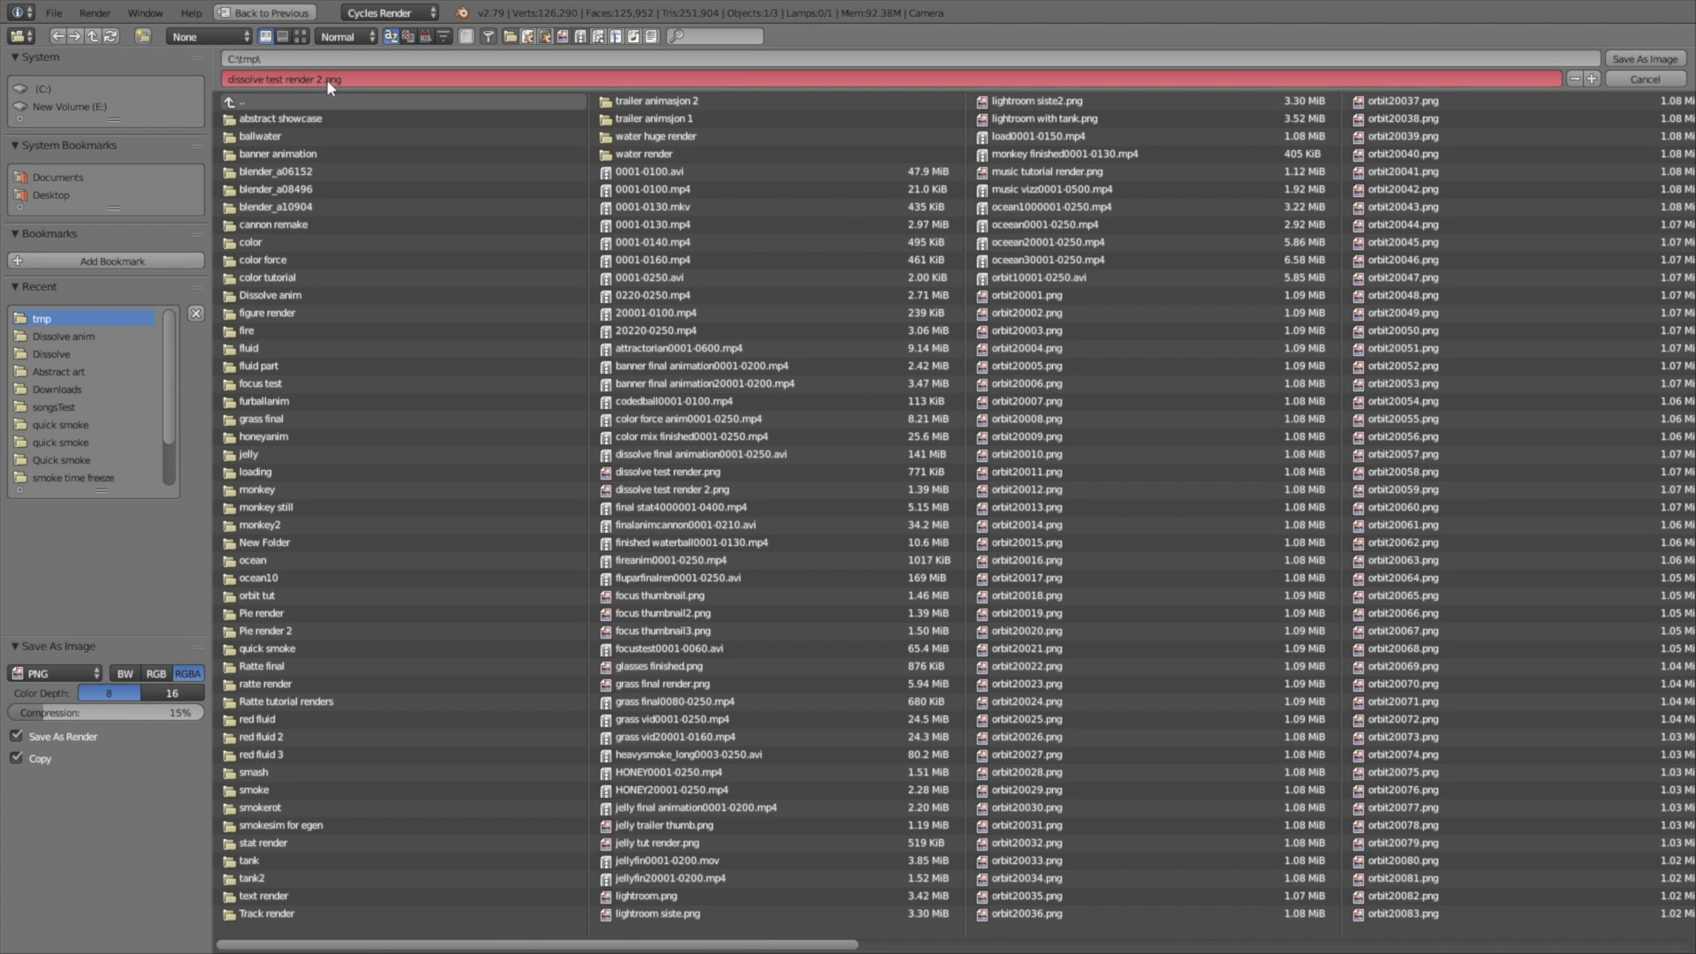
click(327, 80)
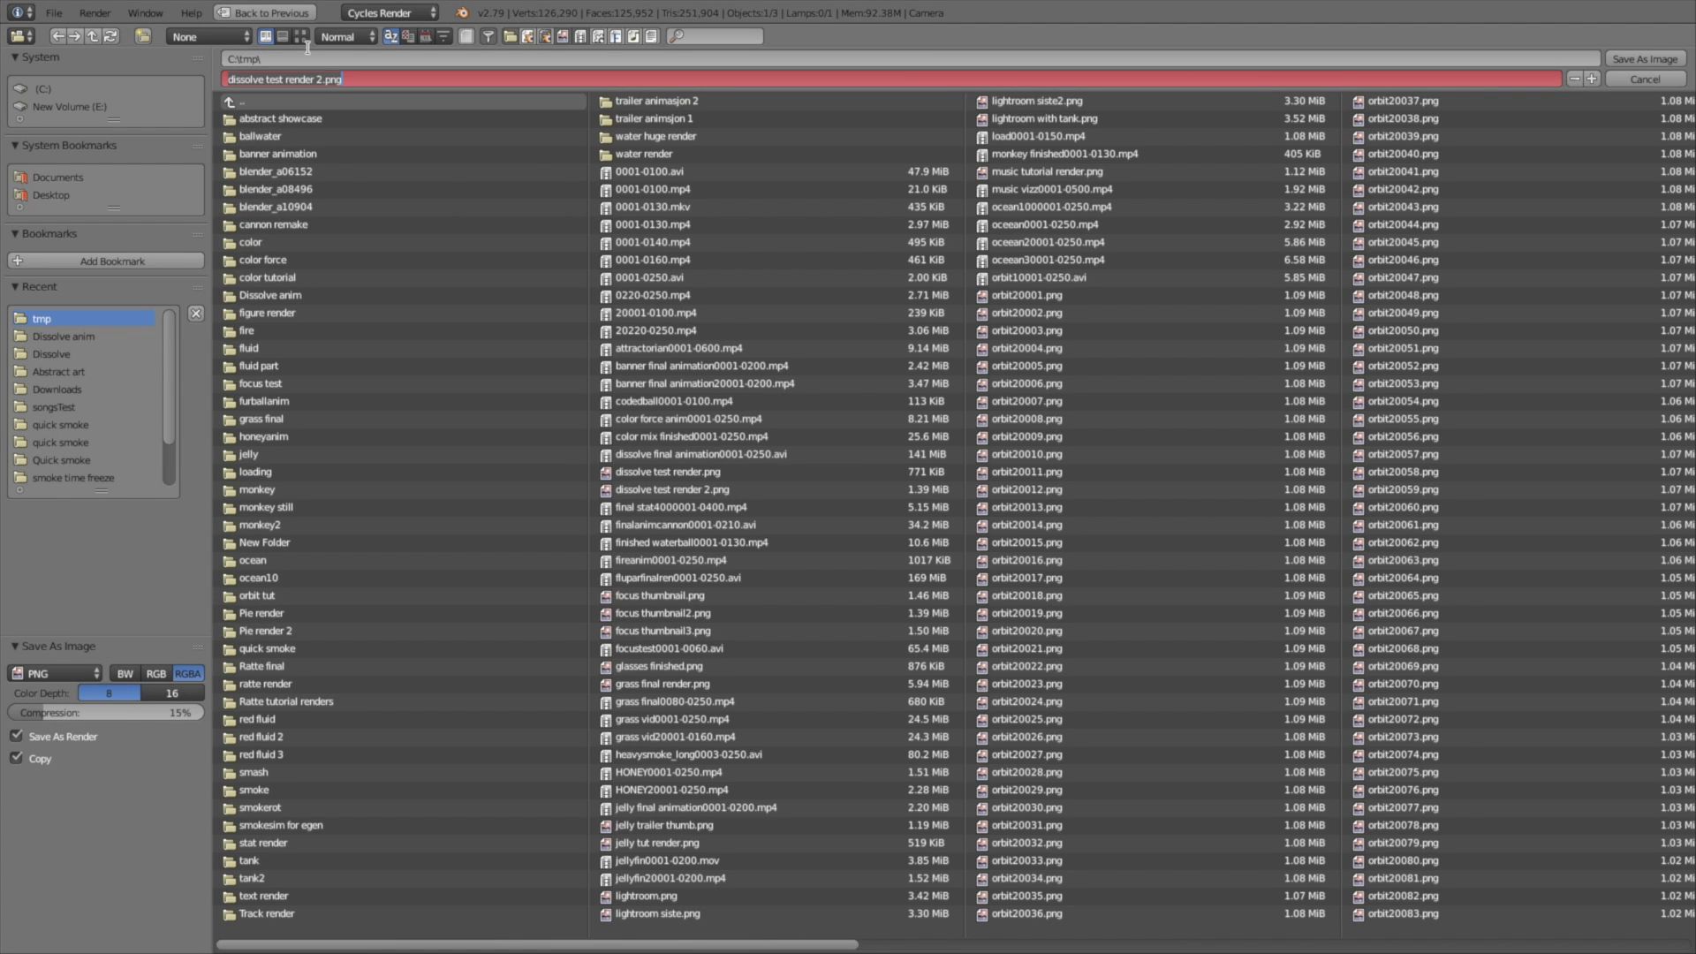
text(Abs)
text(tract final)
key(Return)
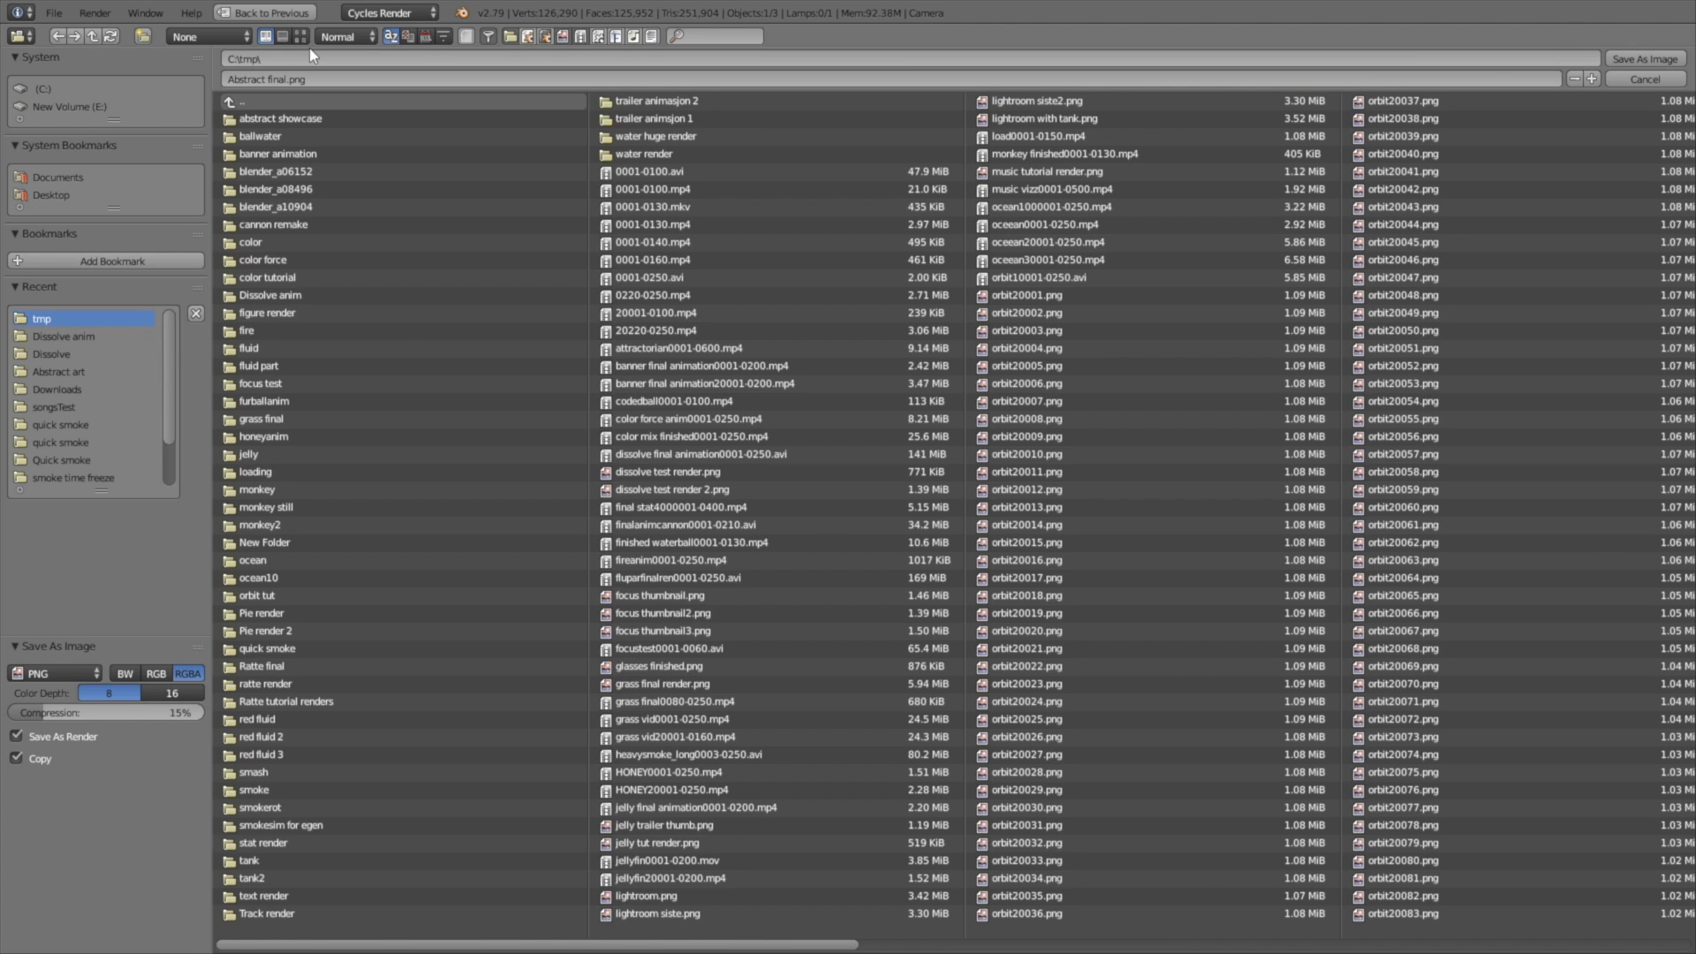
key(Return)
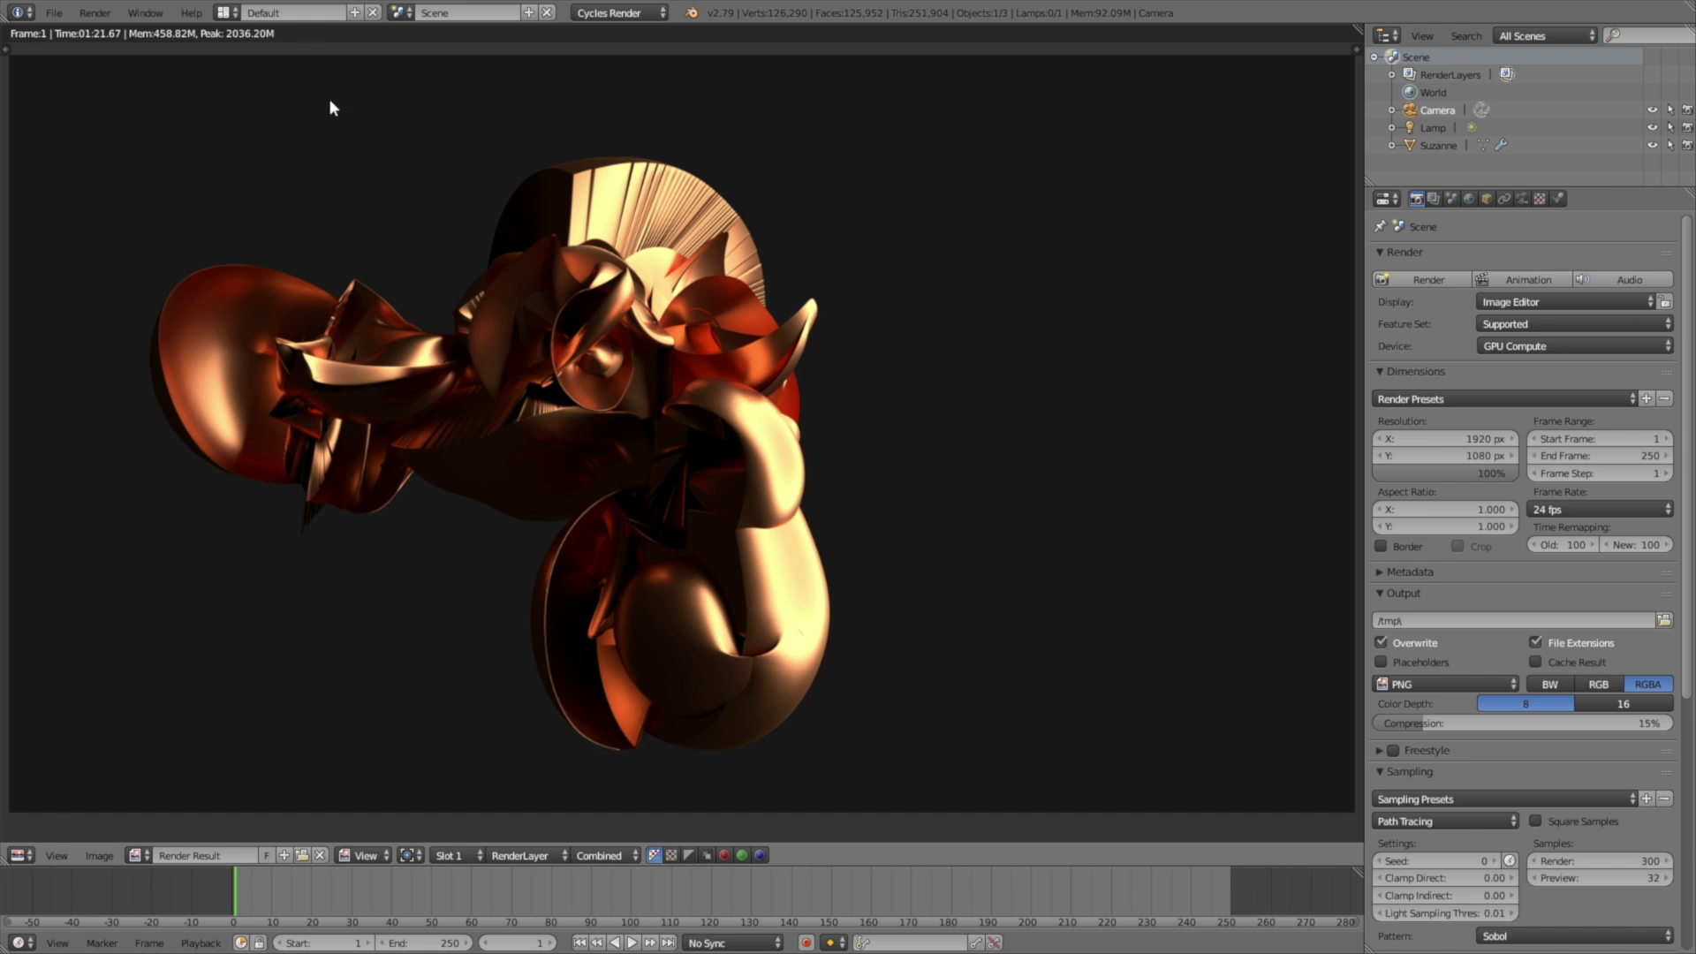